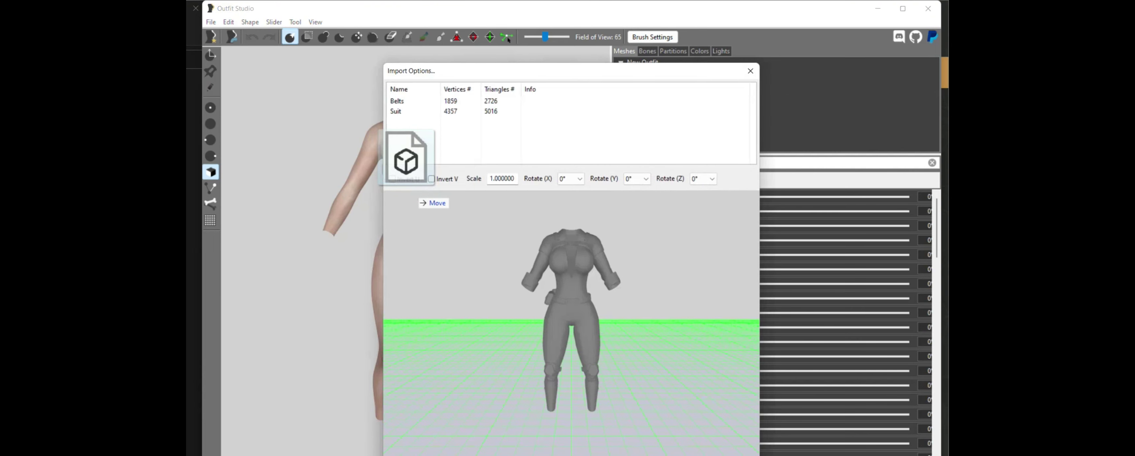
- Import the Belts and Suit shapes from suit.obj, keeping their default names
{"action": "key", "text": "Return"}
{"action": "left_click", "coordinate": [586, 327]}
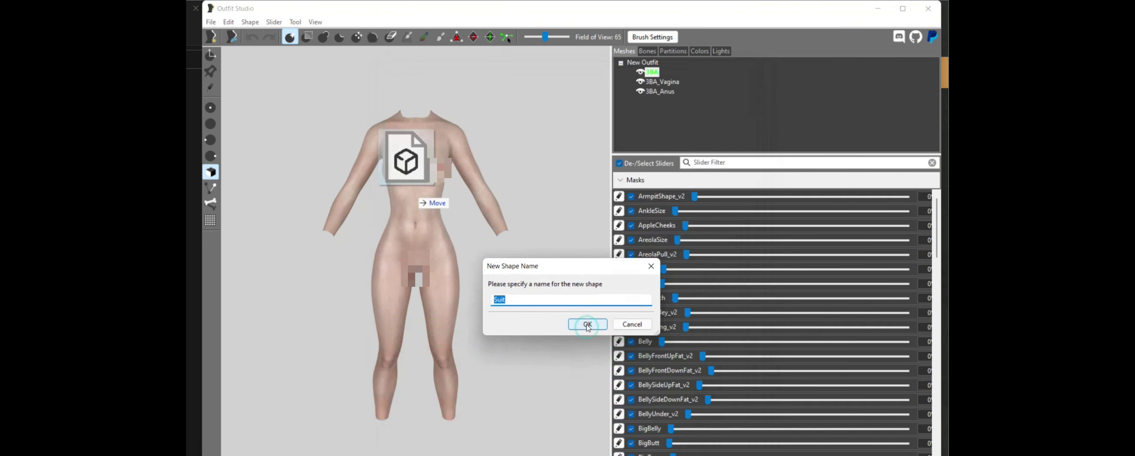
{"action": "left_click", "coordinate": [586, 326]}
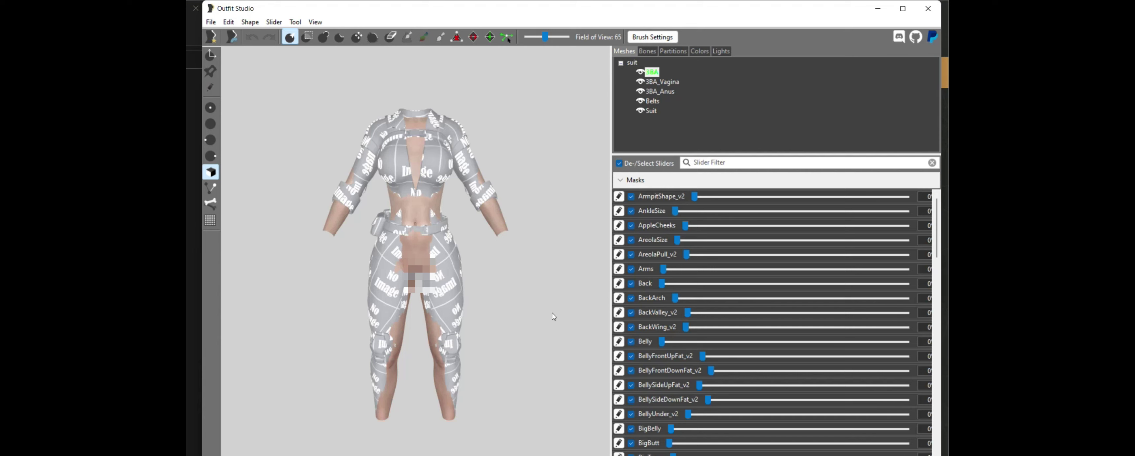
- Move the Belts and Suit shapes together by -0.6 on the Y axis
{"action": "right_click_drag", "start_coordinate": [413, 276], "coordinate": [482, 276]}
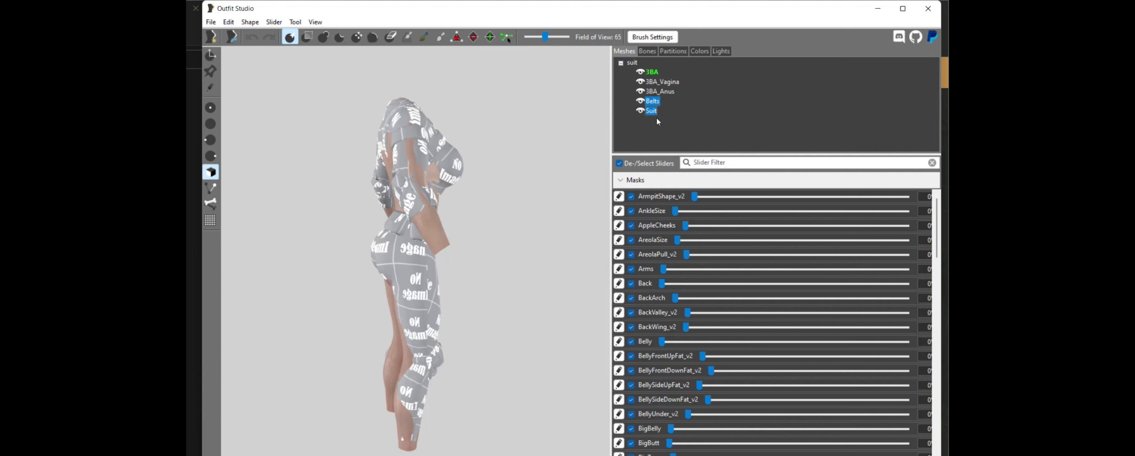
{"action": "right_click", "coordinate": [648, 108]}
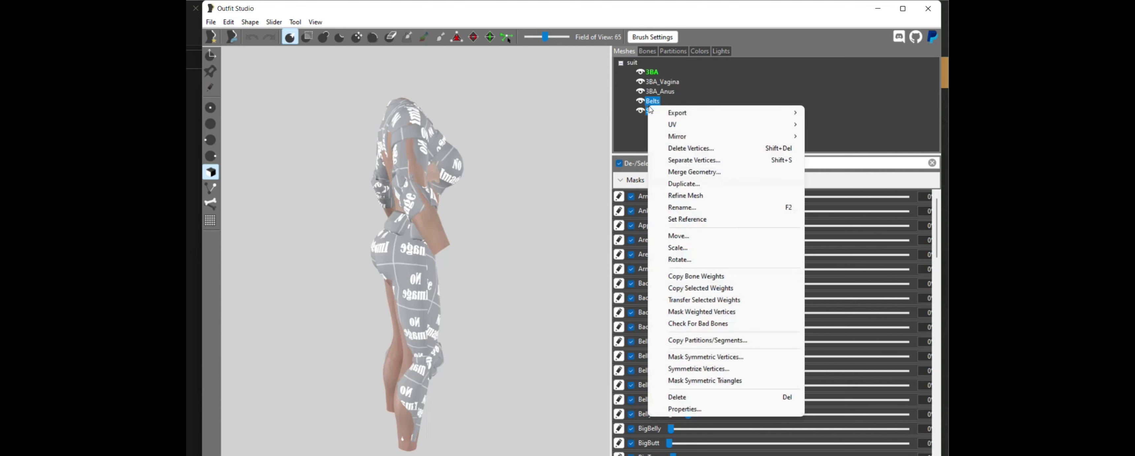
{"action": "left_click", "coordinate": [685, 238]}
{"action": "left_click_drag", "start_coordinate": [585, 243], "coordinate": [691, 180]}
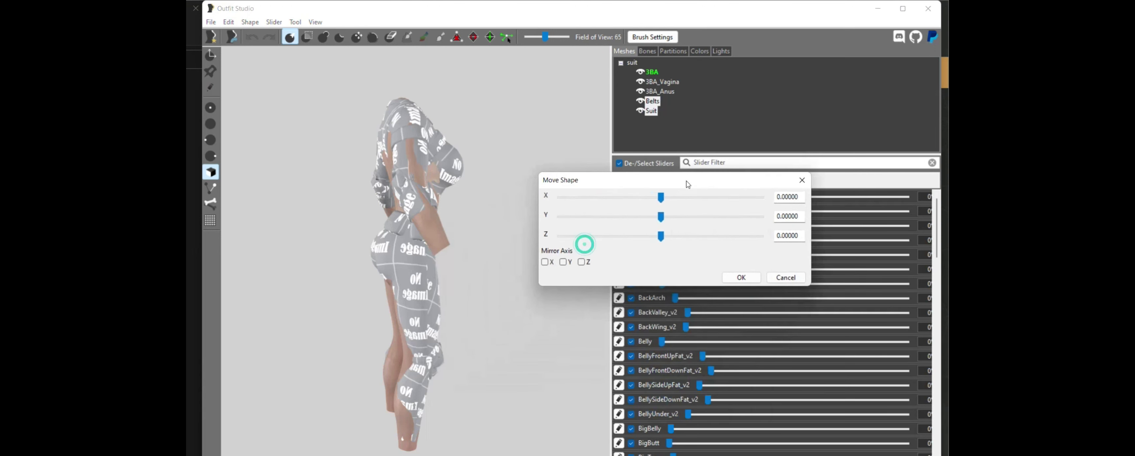
{"action": "left_click_drag", "start_coordinate": [662, 220], "coordinate": [661, 221]}
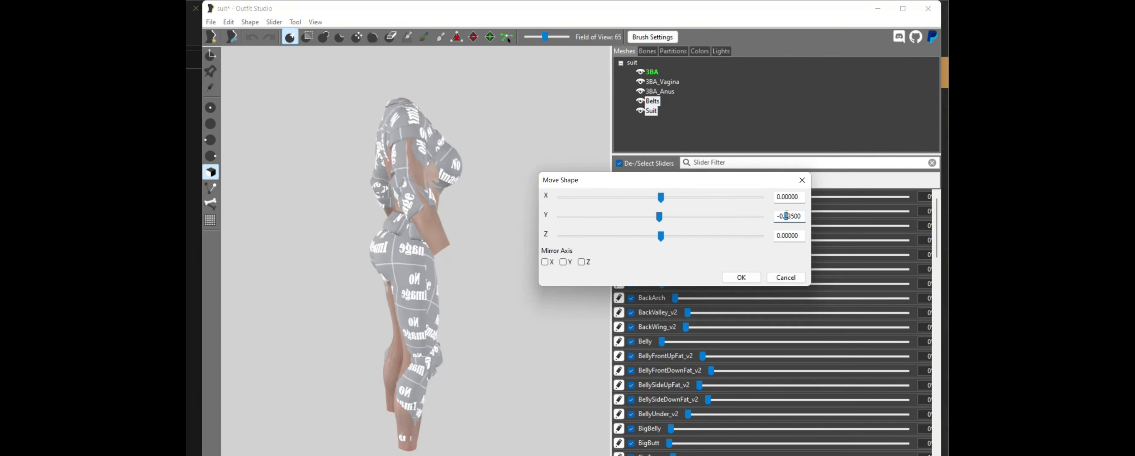
{"action": "type", "text": "6"}
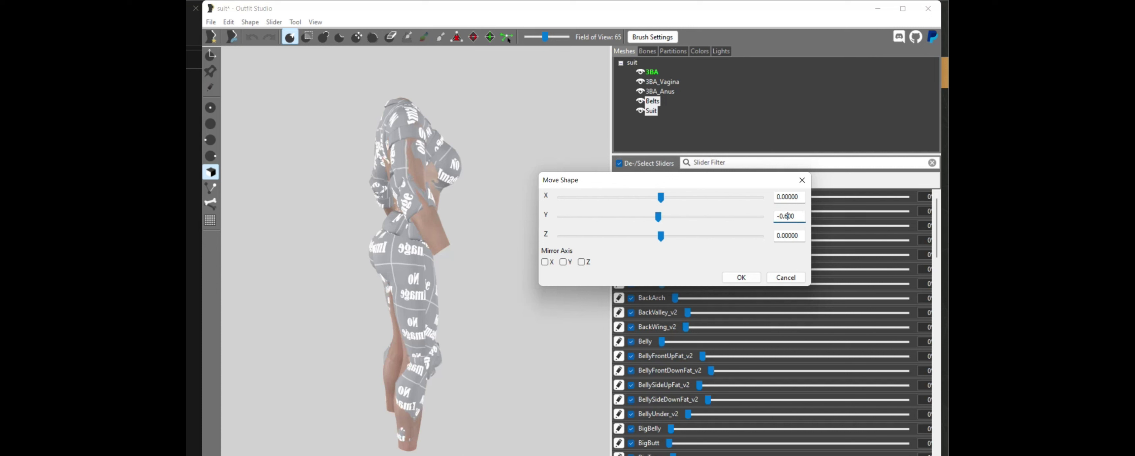
{"action": "left_click", "coordinate": [737, 279]}
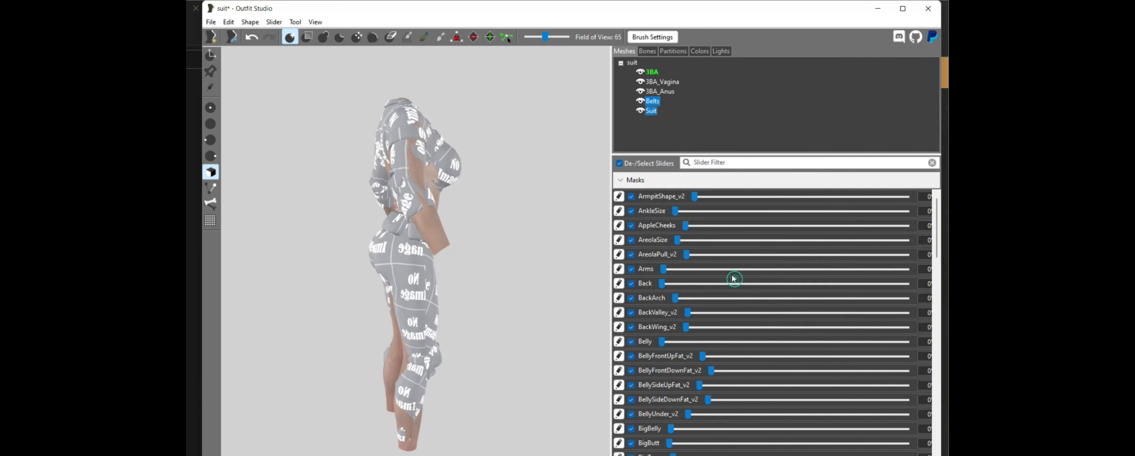
- Deflate the suit over the chest with the Deflate Brush at strength 0.0050
{"action": "right_click_drag", "start_coordinate": [501, 240], "coordinate": [431, 230]}
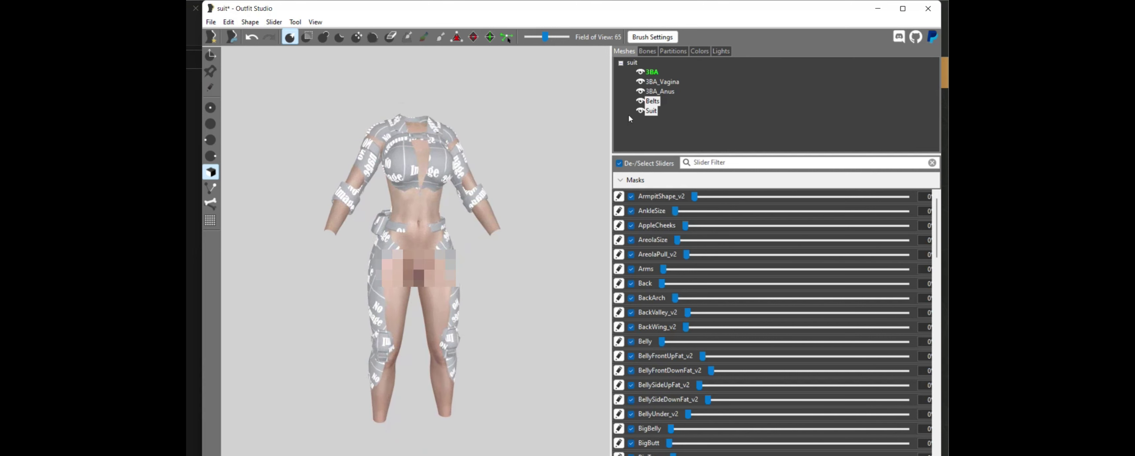
{"action": "left_click", "coordinate": [340, 38]}
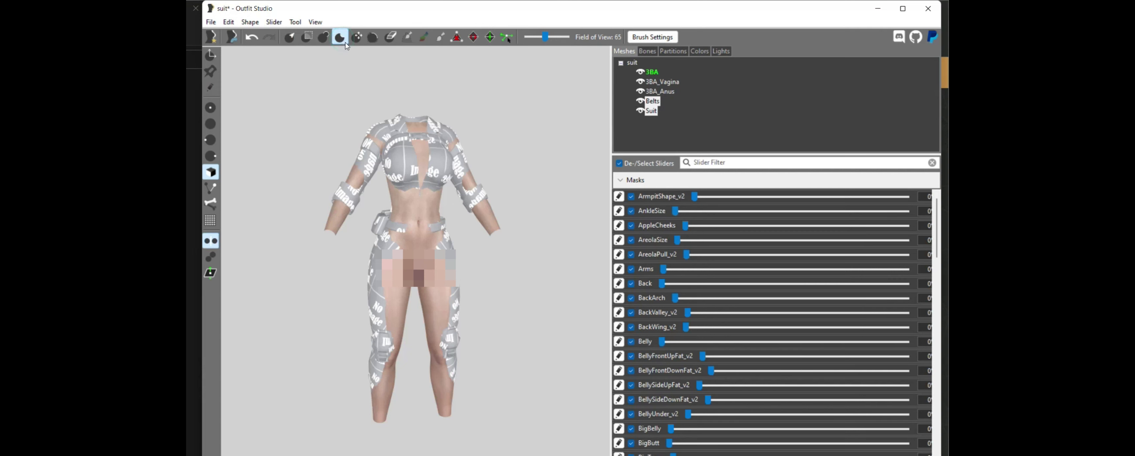
{"action": "left_click", "coordinate": [653, 38]}
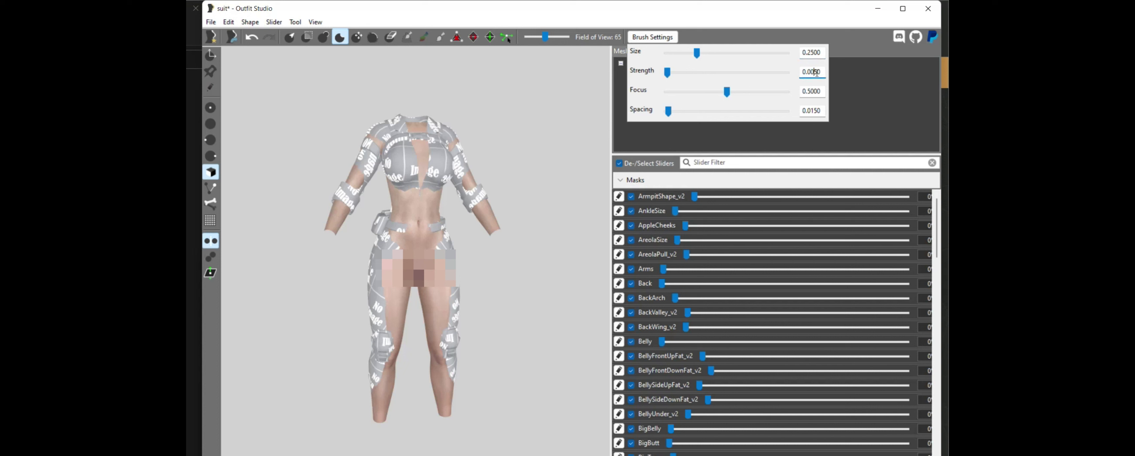
{"action": "mouse_move", "coordinate": [402, 152]}
{"action": "left_mouse_down"}
{"action": "mouse_move", "coordinate": [408, 172]}
{"action": "mouse_move", "coordinate": [398, 148]}
{"action": "mouse_move", "coordinate": [393, 172]}
{"action": "mouse_move", "coordinate": [413, 168]}
{"action": "mouse_move", "coordinate": [411, 155]}
{"action": "left_mouse_up"}
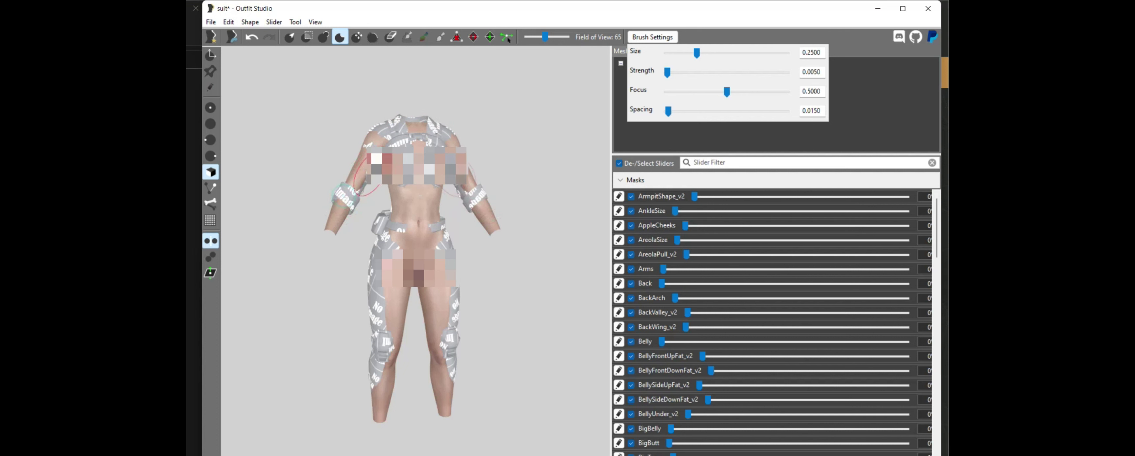
- Deflate the back of the suit over the buttocks and down the legs
{"action": "right_click_drag", "start_coordinate": [396, 260], "coordinate": [414, 262]}
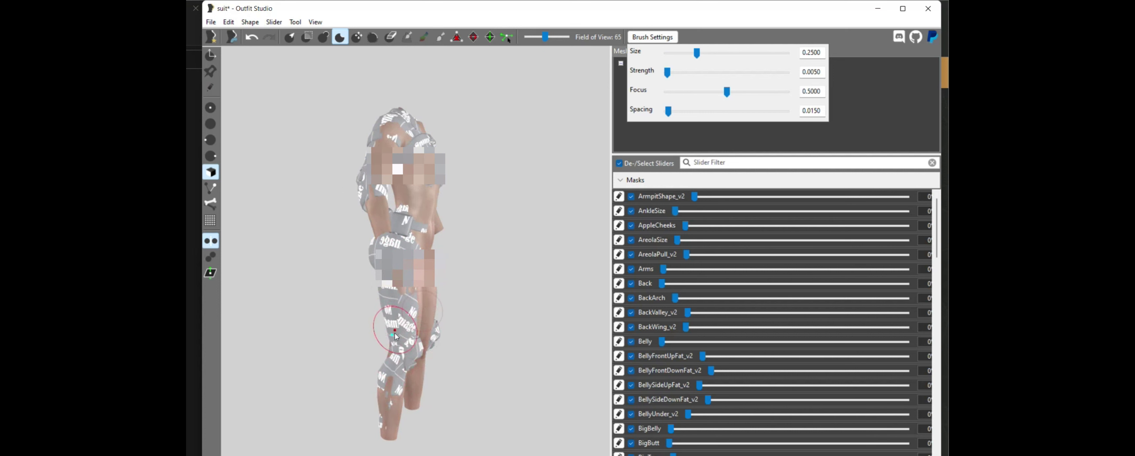
{"action": "right_click_drag", "start_coordinate": [399, 305], "coordinate": [441, 273]}
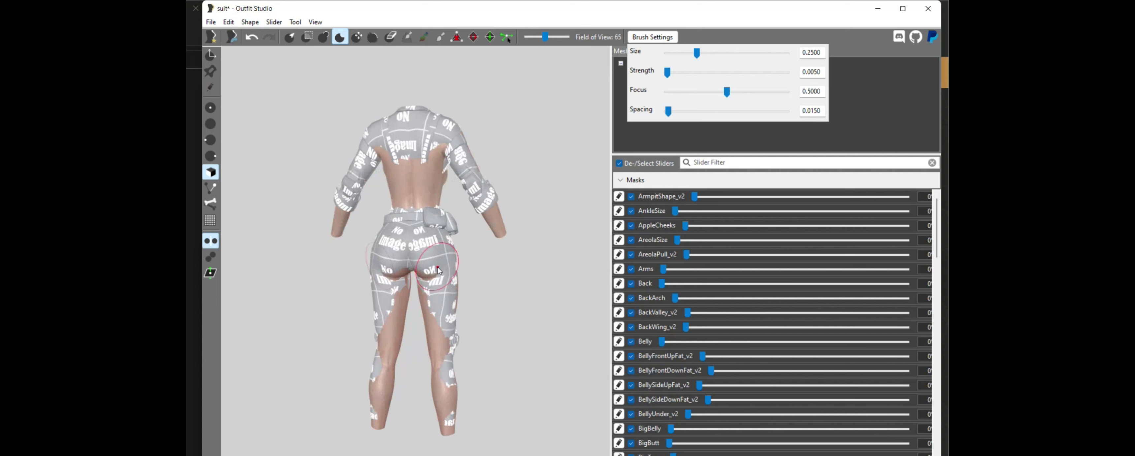
{"action": "mouse_move", "coordinate": [404, 233]}
{"action": "left_mouse_down"}
{"action": "mouse_move", "coordinate": [381, 265]}
{"action": "mouse_move", "coordinate": [397, 251]}
{"action": "mouse_move", "coordinate": [392, 234]}
{"action": "mouse_move", "coordinate": [380, 238]}
{"action": "mouse_move", "coordinate": [377, 265]}
{"action": "left_mouse_up"}
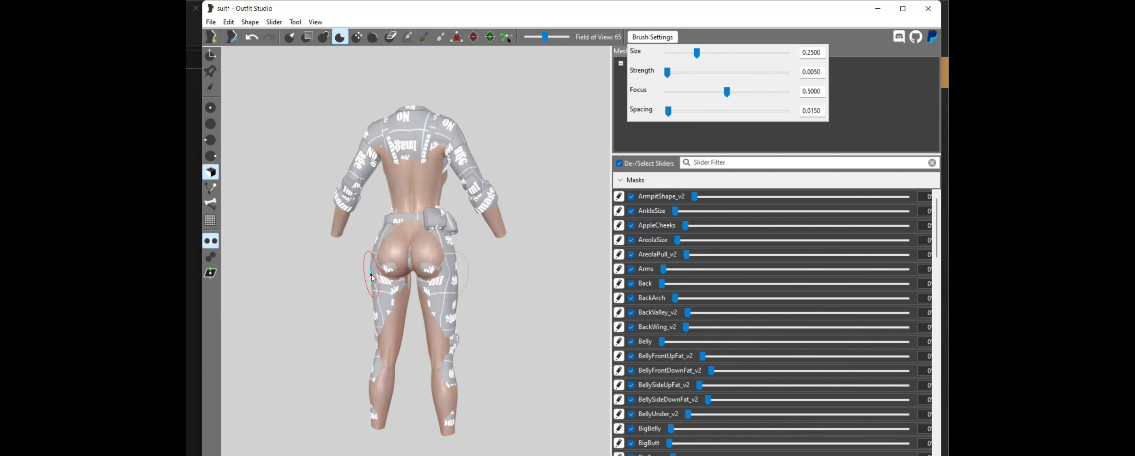
{"action": "right_click_drag", "start_coordinate": [377, 265], "coordinate": [389, 241]}
{"action": "left_click_drag", "start_coordinate": [389, 241], "coordinate": [381, 335]}
{"action": "mouse_move", "coordinate": [381, 335]}
{"action": "right_mouse_down"}
{"action": "mouse_move", "coordinate": [442, 335]}
{"action": "mouse_move", "coordinate": [422, 317]}
{"action": "right_mouse_up"}
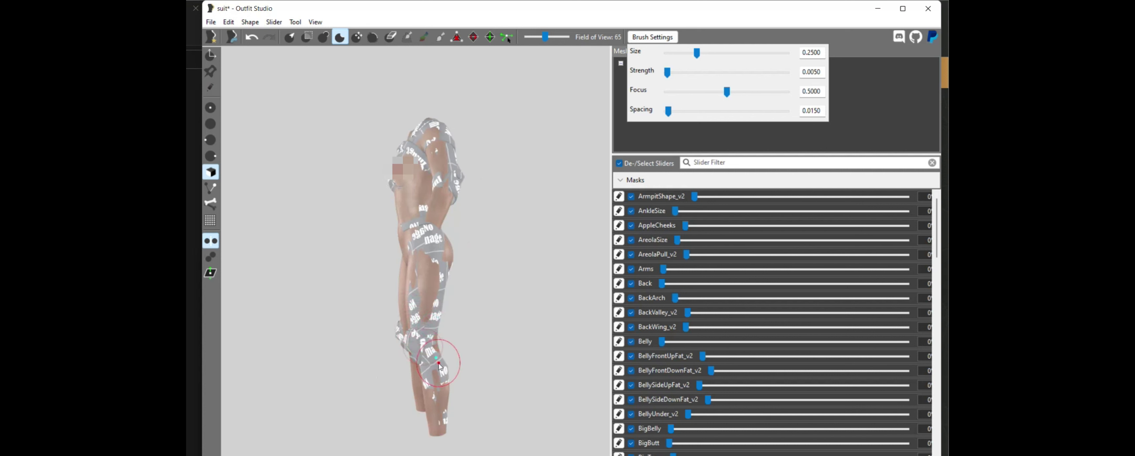
- Deflate the suit across the upper back and around the arms
{"action": "right_click_drag", "start_coordinate": [439, 364], "coordinate": [333, 354]}
{"action": "mouse_move", "coordinate": [414, 291]}
{"action": "right_mouse_down"}
{"action": "mouse_move", "coordinate": [390, 314]}
{"action": "mouse_move", "coordinate": [456, 366]}
{"action": "mouse_move", "coordinate": [445, 415]}
{"action": "right_mouse_up"}
{"action": "left_click_drag", "start_coordinate": [455, 207], "coordinate": [464, 230]}
{"action": "right_click_drag", "start_coordinate": [469, 220], "coordinate": [476, 176]}
{"action": "left_click_drag", "start_coordinate": [475, 159], "coordinate": [482, 167]}
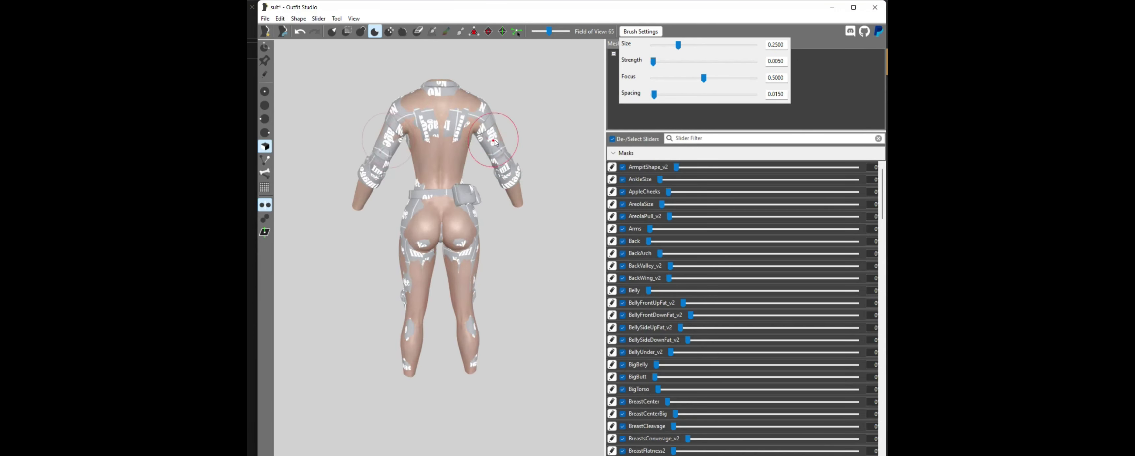
{"action": "mouse_move", "coordinate": [495, 142]}
{"action": "right_mouse_down"}
{"action": "mouse_move", "coordinate": [402, 169]}
{"action": "mouse_move", "coordinate": [330, 160]}
{"action": "mouse_move", "coordinate": [350, 154]}
{"action": "mouse_move", "coordinate": [401, 235]}
{"action": "right_mouse_up"}
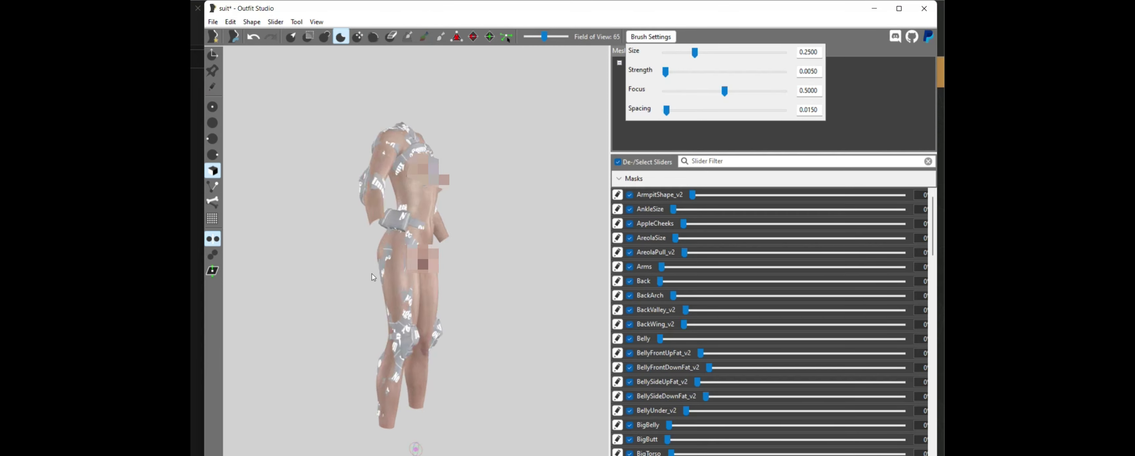
{"action": "right_click_drag", "start_coordinate": [372, 274], "coordinate": [323, 282]}
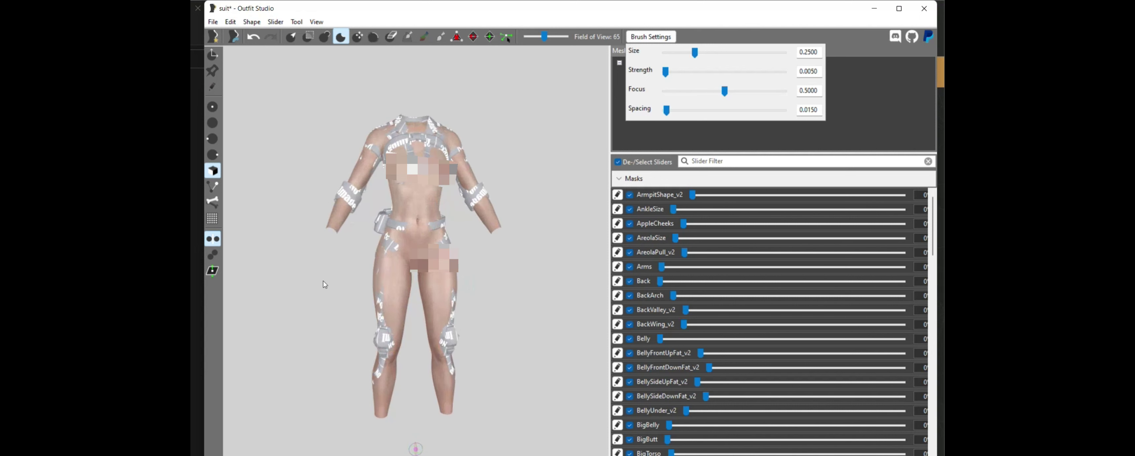
- Inflate the suit over the chest and stomach with the Inflate Brush at strength 0.0050
{"action": "left_click", "coordinate": [325, 37]}
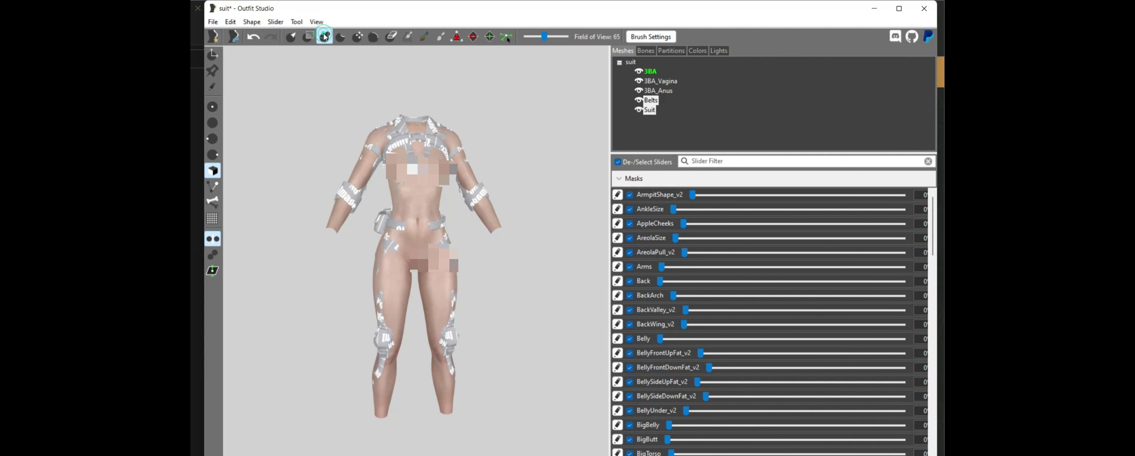
{"action": "left_click", "coordinate": [653, 37]}
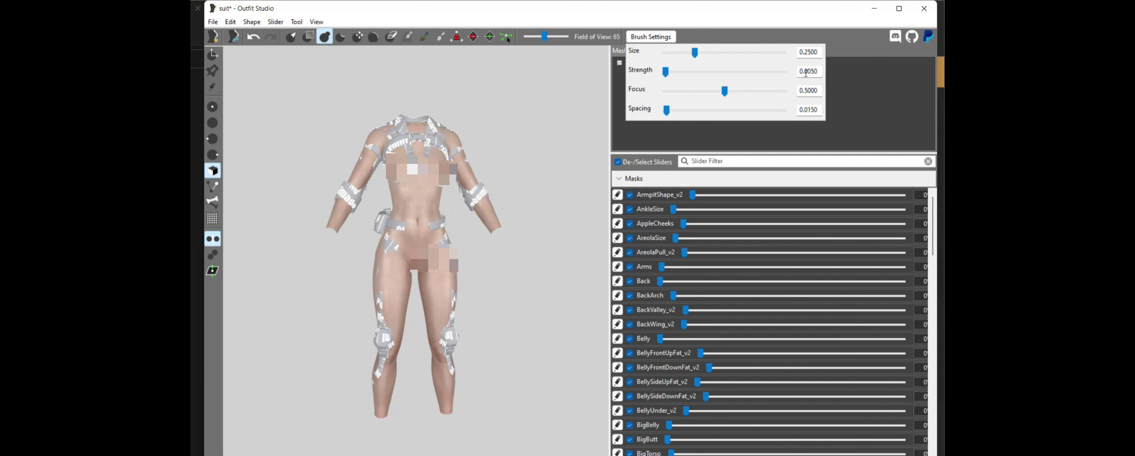
{"action": "left_click", "coordinate": [668, 38]}
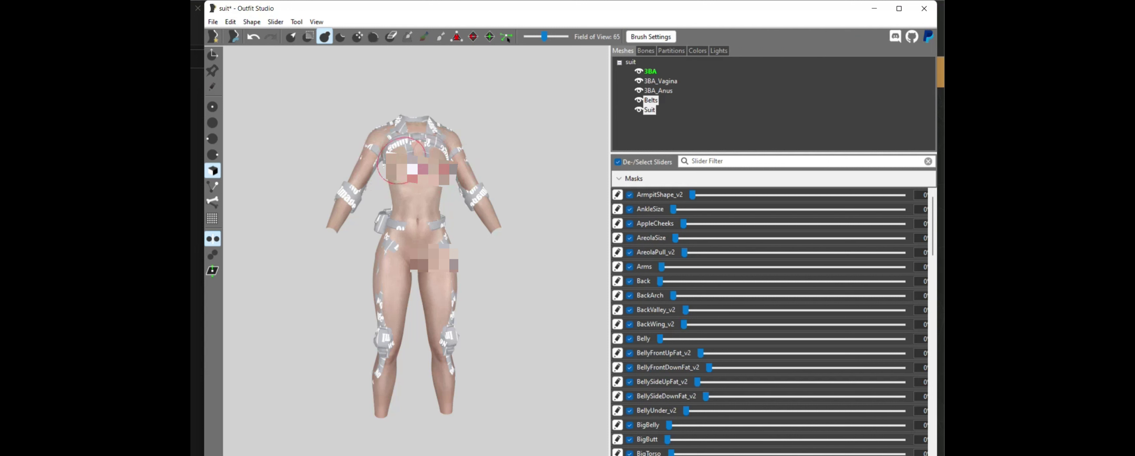
{"action": "left_click_drag", "start_coordinate": [394, 167], "coordinate": [432, 226]}
{"action": "right_click_drag", "start_coordinate": [397, 210], "coordinate": [422, 215]}
{"action": "left_click_drag", "start_coordinate": [405, 196], "coordinate": [406, 220]}
- Inflate the suit over the waist and pelvis until it covers the body
{"action": "right_click_drag", "start_coordinate": [395, 193], "coordinate": [414, 229]}
{"action": "mouse_move", "coordinate": [414, 229]}
{"action": "left_mouse_down"}
{"action": "mouse_move", "coordinate": [433, 273]}
{"action": "mouse_move", "coordinate": [392, 233]}
{"action": "mouse_move", "coordinate": [419, 267]}
{"action": "left_mouse_up"}
{"action": "right_click_drag", "start_coordinate": [419, 267], "coordinate": [398, 224]}
{"action": "left_click_drag", "start_coordinate": [415, 288], "coordinate": [416, 301]}
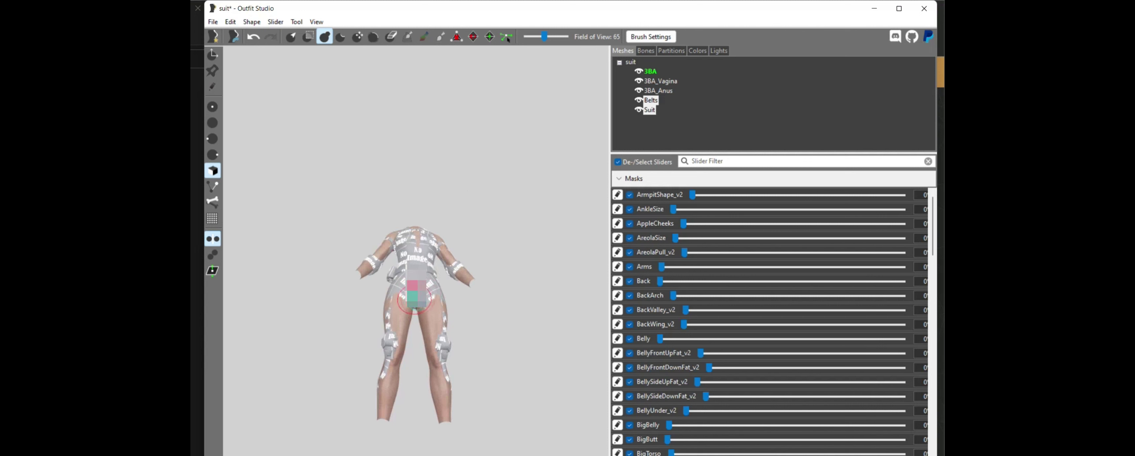
{"action": "right_click_drag", "start_coordinate": [418, 295], "coordinate": [411, 329]}
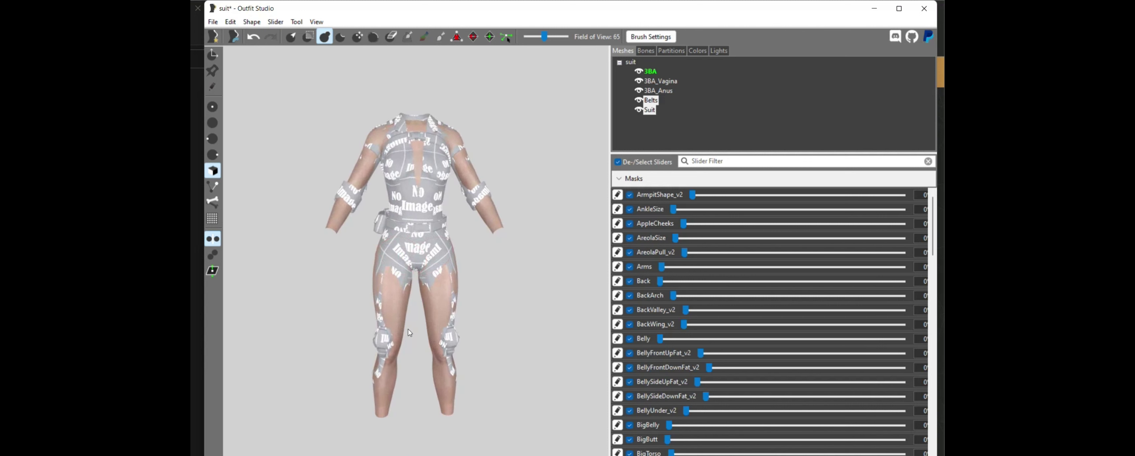
- Hide the textures and inflate the suit along the thighs and lower legs
{"action": "key", "text": "t"}
{"action": "right_click_drag", "start_coordinate": [378, 272], "coordinate": [397, 287]}
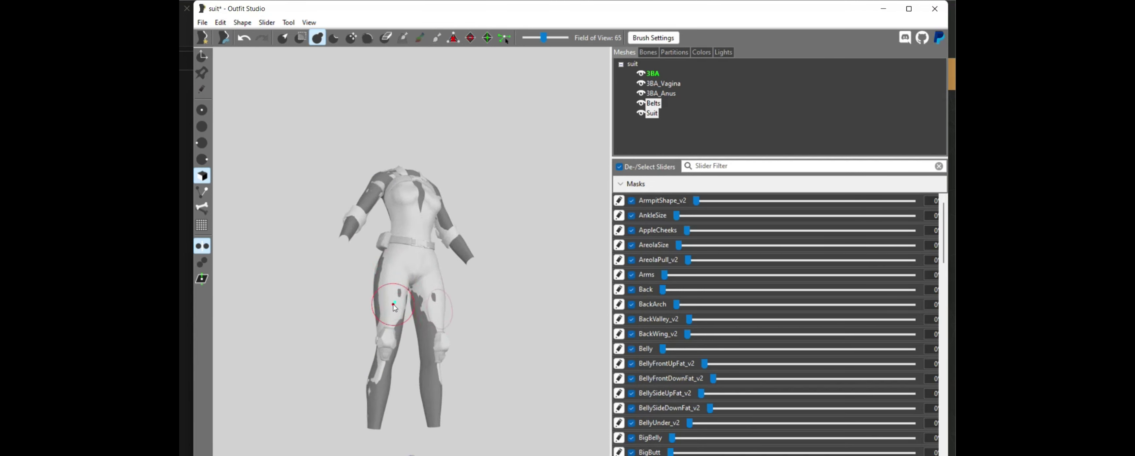
{"action": "right_click_drag", "start_coordinate": [392, 318], "coordinate": [408, 308]}
{"action": "left_click_drag", "start_coordinate": [407, 309], "coordinate": [380, 390]}
{"action": "right_click_drag", "start_coordinate": [380, 391], "coordinate": [273, 388]}
{"action": "left_click_drag", "start_coordinate": [431, 432], "coordinate": [434, 383]}
- Inflate the remaining suit areas where the body still pokes through, working around the model
{"action": "right_click_drag", "start_coordinate": [434, 383], "coordinate": [403, 379]}
{"action": "left_click_drag", "start_coordinate": [423, 300], "coordinate": [440, 361]}
{"action": "mouse_move", "coordinate": [440, 360]}
{"action": "right_mouse_down"}
{"action": "mouse_move", "coordinate": [470, 362]}
{"action": "mouse_move", "coordinate": [423, 397]}
{"action": "right_mouse_up"}
{"action": "mouse_move", "coordinate": [425, 410]}
{"action": "left_mouse_down"}
{"action": "mouse_move", "coordinate": [436, 375]}
{"action": "mouse_move", "coordinate": [421, 353]}
{"action": "left_mouse_up"}
{"action": "right_click_drag", "start_coordinate": [420, 352], "coordinate": [385, 358]}
{"action": "left_click_drag", "start_coordinate": [384, 354], "coordinate": [390, 375]}
{"action": "mouse_move", "coordinate": [390, 375]}
{"action": "right_mouse_down"}
{"action": "mouse_move", "coordinate": [467, 375]}
{"action": "mouse_move", "coordinate": [431, 394]}
{"action": "mouse_move", "coordinate": [392, 253]}
{"action": "mouse_move", "coordinate": [405, 241]}
{"action": "mouse_move", "coordinate": [379, 190]}
{"action": "mouse_move", "coordinate": [395, 220]}
{"action": "mouse_move", "coordinate": [440, 185]}
{"action": "mouse_move", "coordinate": [422, 133]}
{"action": "mouse_move", "coordinate": [436, 212]}
{"action": "mouse_move", "coordinate": [496, 231]}
{"action": "mouse_move", "coordinate": [467, 229]}
{"action": "right_mouse_up"}
- Reduce the Inflate Brush size to 0.0500 and check the suit's torso, armpits and back for remaining clipping
{"action": "left_click", "coordinate": [653, 37]}
{"action": "right_click_drag", "start_coordinate": [397, 185], "coordinate": [388, 172]}
{"action": "scroll", "coordinate": [390, 163], "scroll_direction": "up", "scroll_amount": 5}
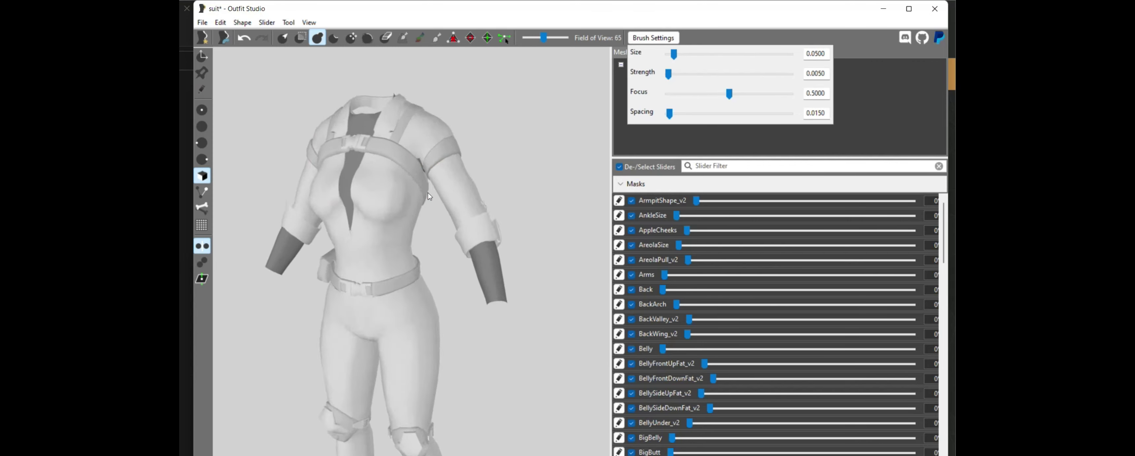
{"action": "scroll", "coordinate": [391, 172], "scroll_direction": "down", "scroll_amount": 10}
{"action": "right_click_drag", "start_coordinate": [380, 203], "coordinate": [338, 253]}
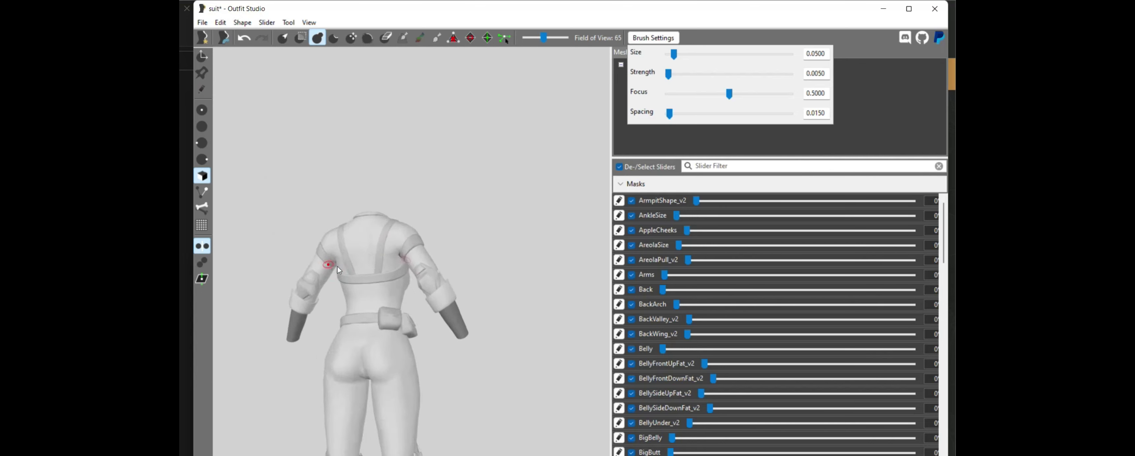
{"action": "scroll", "coordinate": [338, 190], "scroll_direction": "up", "scroll_amount": 8}
{"action": "right_click_drag", "start_coordinate": [338, 187], "coordinate": [360, 71]}
{"action": "scroll", "coordinate": [370, 132], "scroll_direction": "up", "scroll_amount": 3}
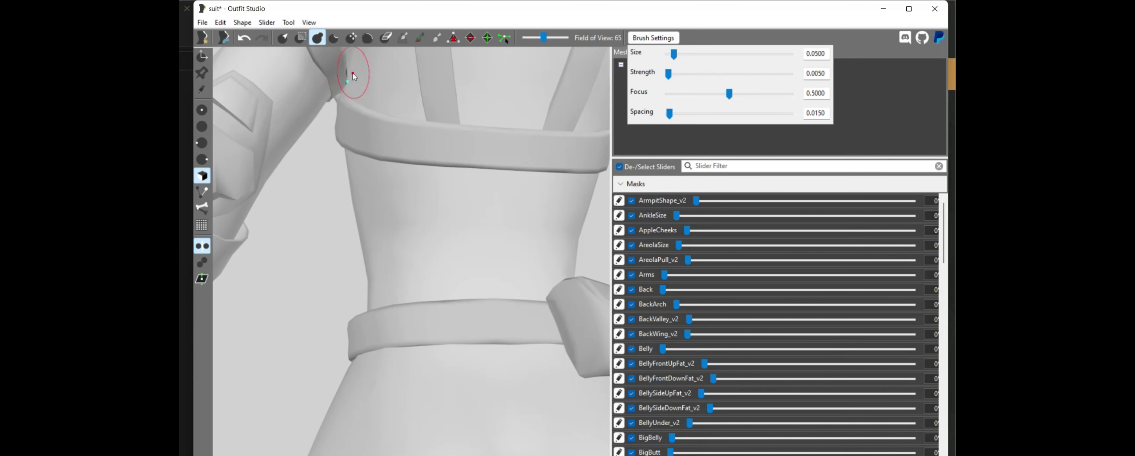
{"action": "scroll", "coordinate": [396, 110], "scroll_direction": "down", "scroll_amount": 6}
{"action": "scroll", "coordinate": [569, 124], "scroll_direction": "up", "scroll_amount": 3}
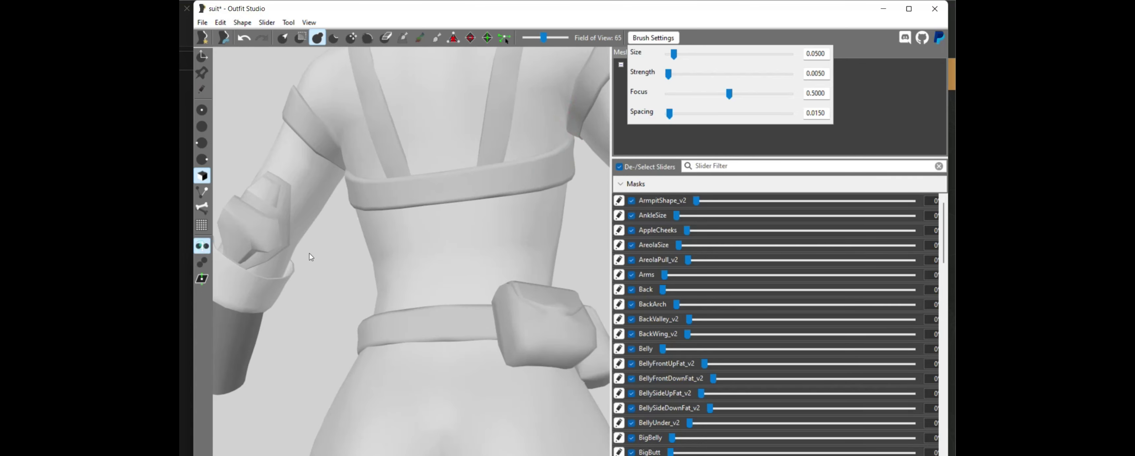
- Toggle X mirroring for the brush and set the Deflate Brush strength to 0.003
{"action": "left_click", "coordinate": [202, 248]}
{"action": "scroll", "coordinate": [397, 221], "scroll_direction": "down", "scroll_amount": 5}
{"action": "right_click_drag", "start_coordinate": [502, 220], "coordinate": [398, 236]}
{"action": "left_click", "coordinate": [333, 38]}
{"action": "left_click", "coordinate": [653, 37]}
{"action": "double_click", "coordinate": [815, 73]}
{"action": "type", "text": "0.003"}
{"action": "mouse_move", "coordinate": [494, 210]}
{"action": "right_mouse_down"}
{"action": "mouse_move", "coordinate": [456, 251]}
{"action": "mouse_move", "coordinate": [412, 228]}
{"action": "mouse_move", "coordinate": [499, 233]}
{"action": "mouse_move", "coordinate": [467, 233]}
{"action": "mouse_move", "coordinate": [467, 212]}
{"action": "right_mouse_up"}
{"action": "scroll", "coordinate": [448, 262], "scroll_direction": "down", "scroll_amount": 5}
- Show the textures again and touch up the suit with the Inflate Brush
{"action": "left_click", "coordinate": [652, 38]}
{"action": "key", "text": "t"}
{"action": "left_click", "coordinate": [317, 38]}
{"action": "left_click", "coordinate": [450, 144]}
{"action": "right_click_drag", "start_coordinate": [450, 143], "coordinate": [486, 271]}
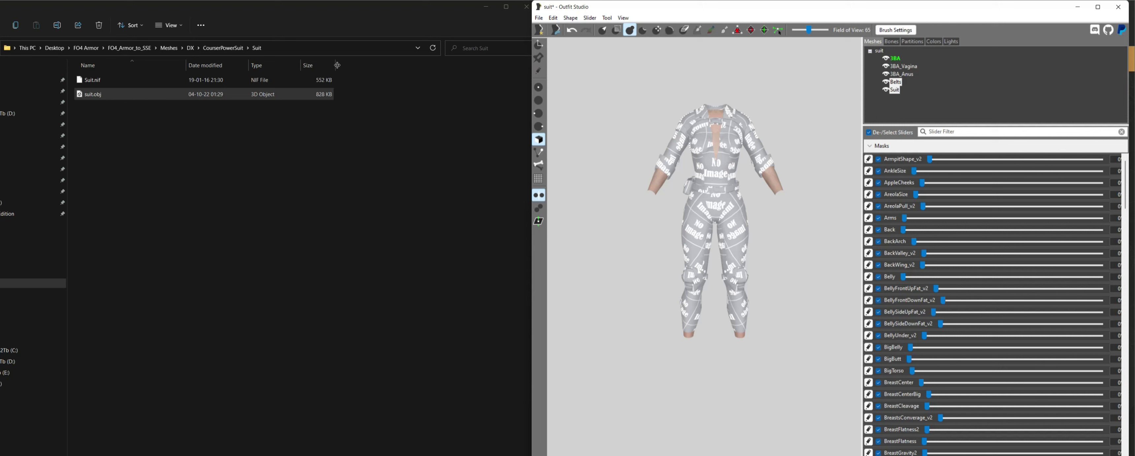
- Export the outfit as NIF over the existing Suit.nif in CourserPowerSuit\Suit, and discard the project's unsaved changes
{"action": "left_click", "coordinate": [304, 52]}
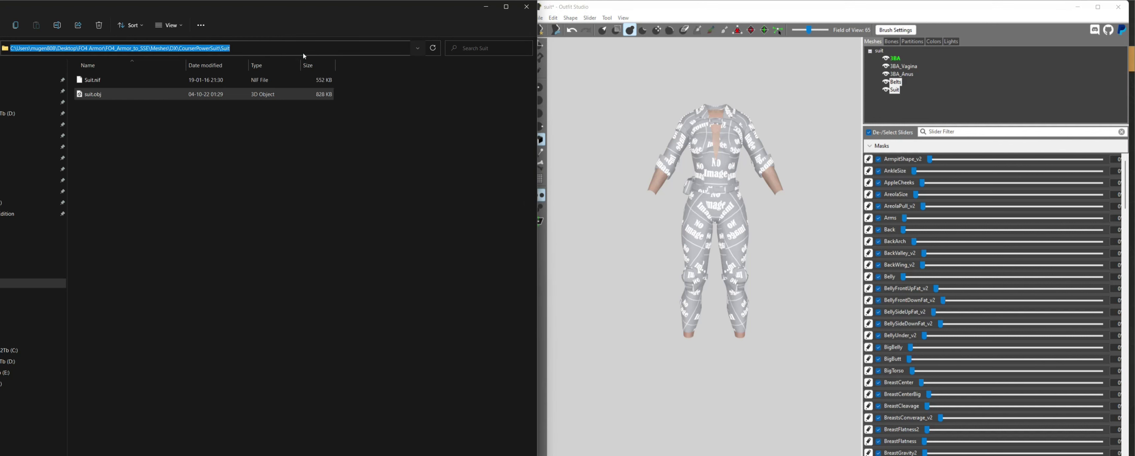
{"action": "left_click", "coordinate": [542, 18]}
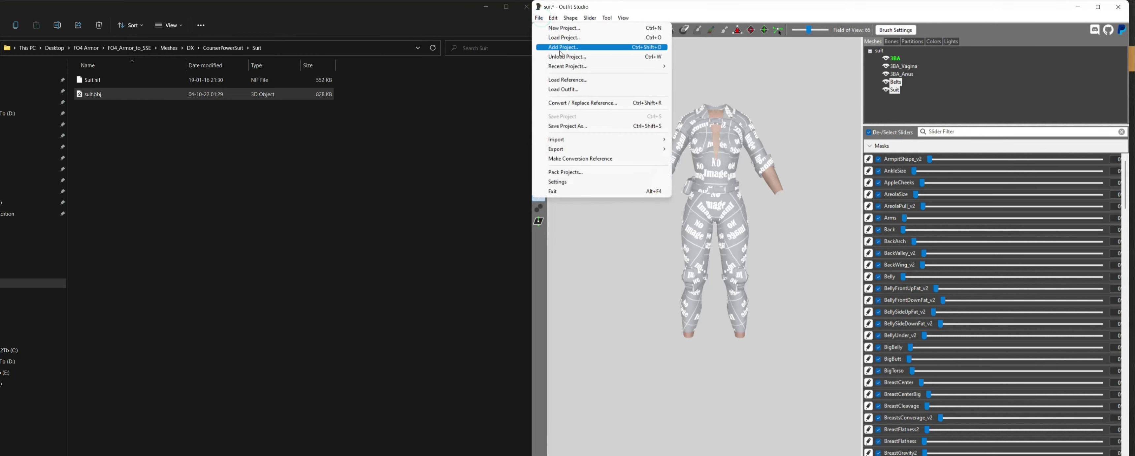
{"action": "mouse_move", "coordinate": [584, 150]}
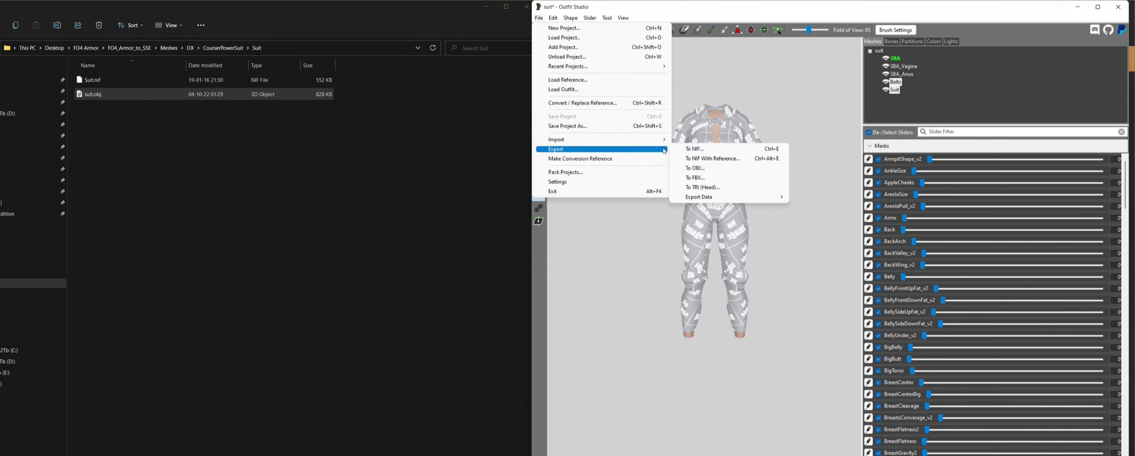
{"action": "left_click", "coordinate": [705, 150]}
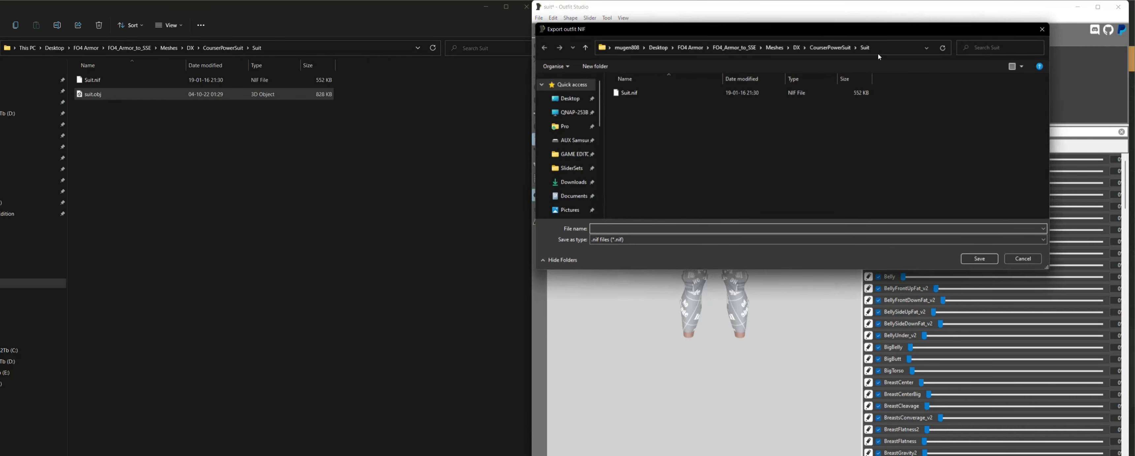
{"action": "left_click", "coordinate": [639, 93]}
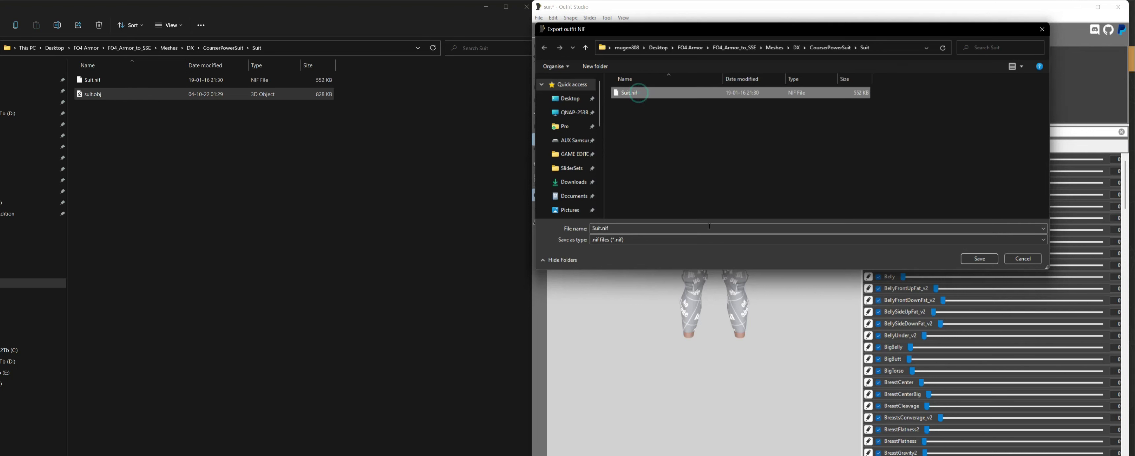
{"action": "left_click", "coordinate": [980, 260]}
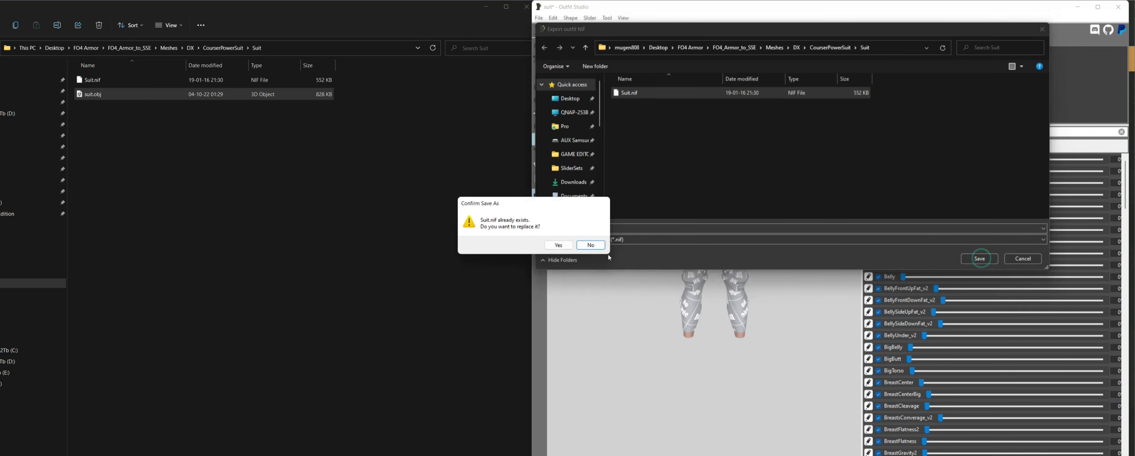
{"action": "left_click", "coordinate": [552, 245]}
{"action": "right_click_drag", "start_coordinate": [651, 238], "coordinate": [678, 213]}
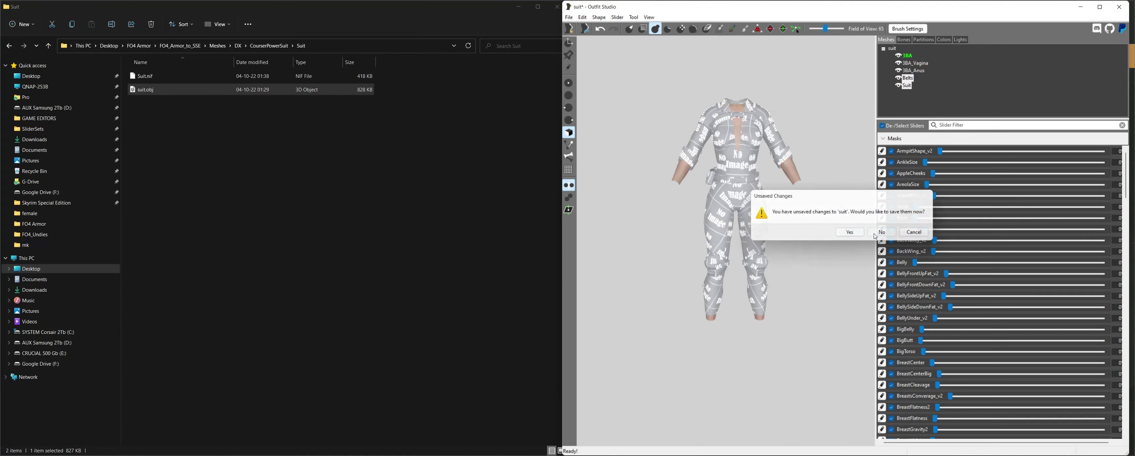
{"action": "left_click", "coordinate": [880, 232]}
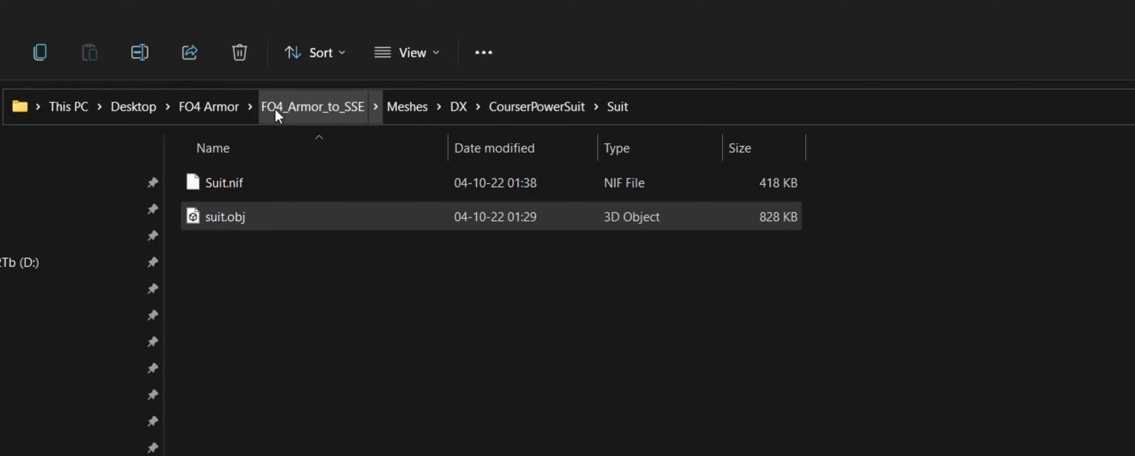
- Compress the FO4_Armor_to_SSE folder into FO4_Armor_to_SSE.7z with 7-Zip, keeping the default archive settings
{"action": "left_click", "coordinate": [212, 107]}
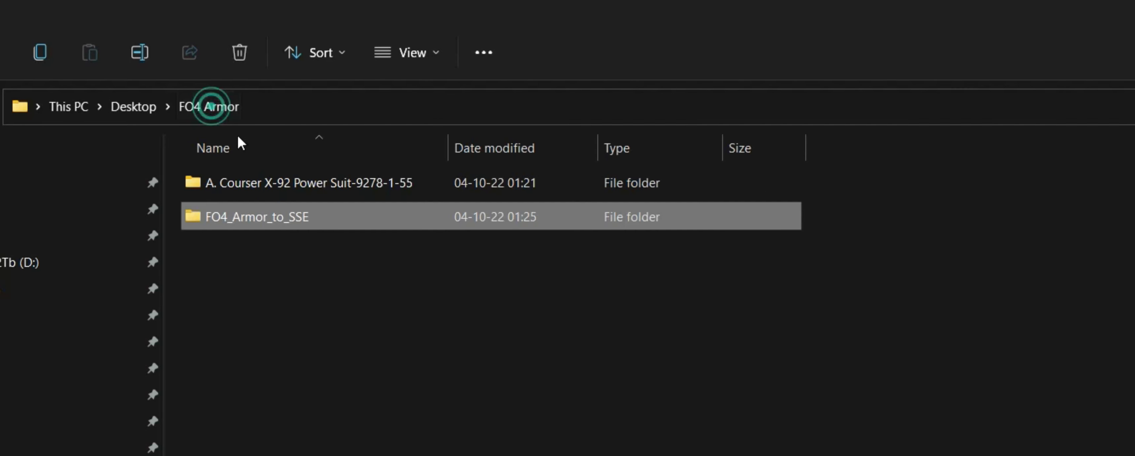
{"action": "double_click", "coordinate": [280, 218]}
{"action": "left_click", "coordinate": [256, 183]}
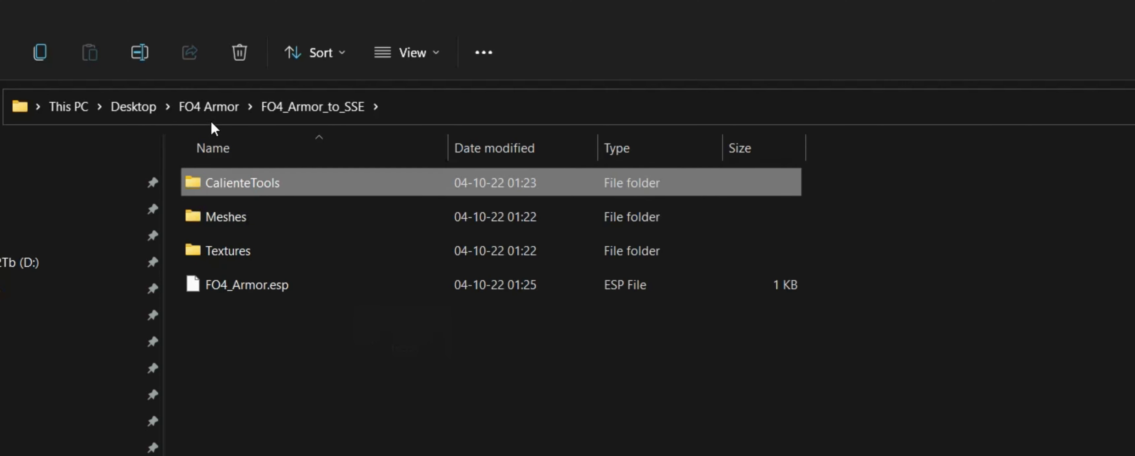
{"action": "left_click", "coordinate": [209, 108]}
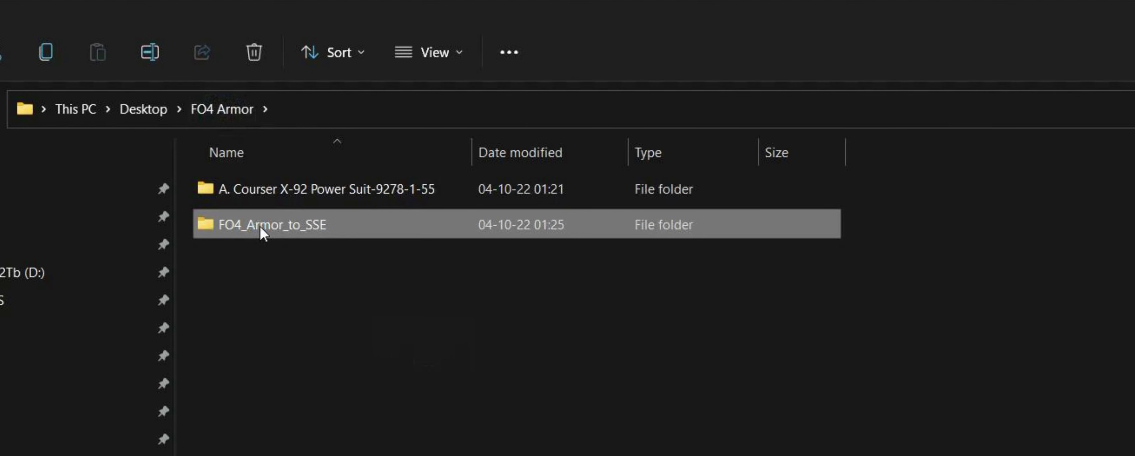
{"action": "right_click", "coordinate": [263, 232]}
{"action": "left_click", "coordinate": [188, 198]}
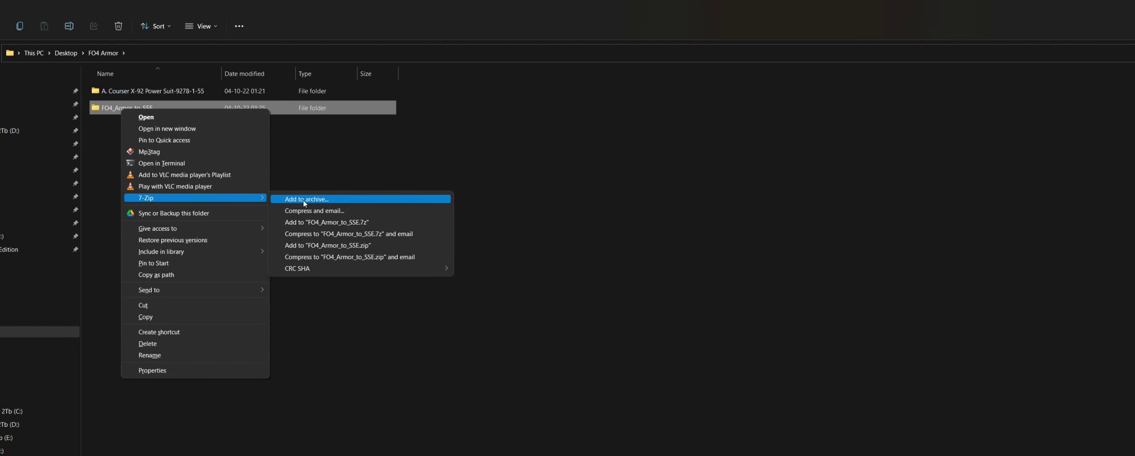
{"action": "left_click", "coordinate": [303, 200]}
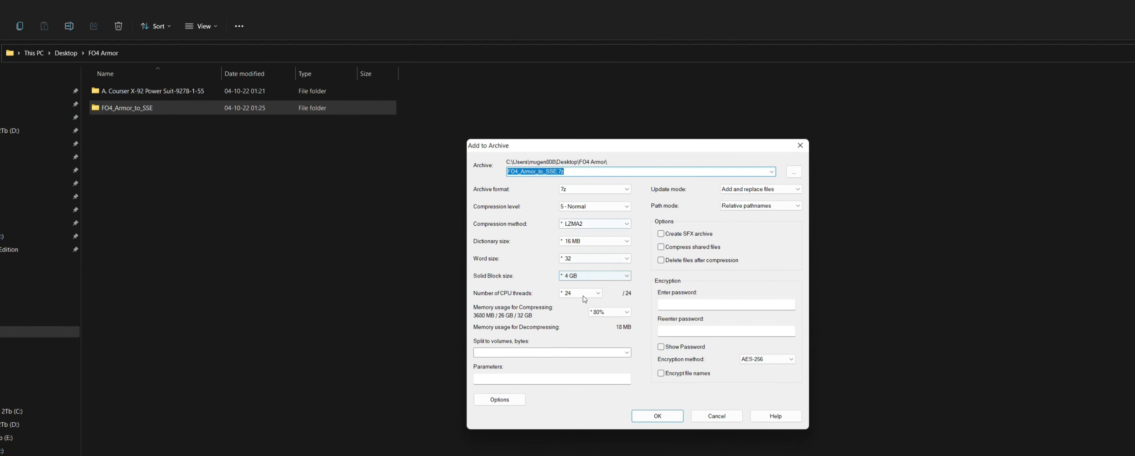
{"action": "left_click", "coordinate": [664, 417]}
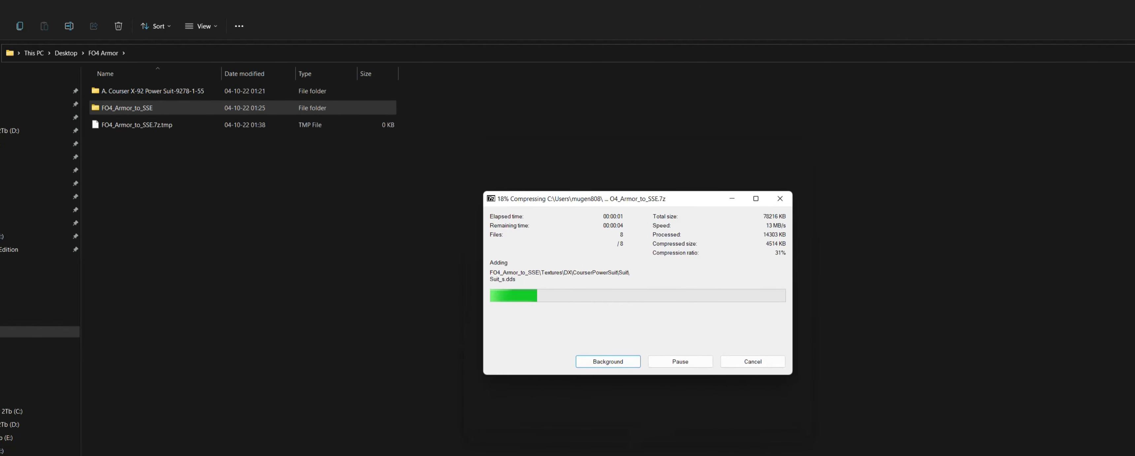
- Switch to Vortex and install the FO4_Armor_to_SSE.7z archive as a Skyrim SE mod
{"action": "key", "text": "alt+Tab"}
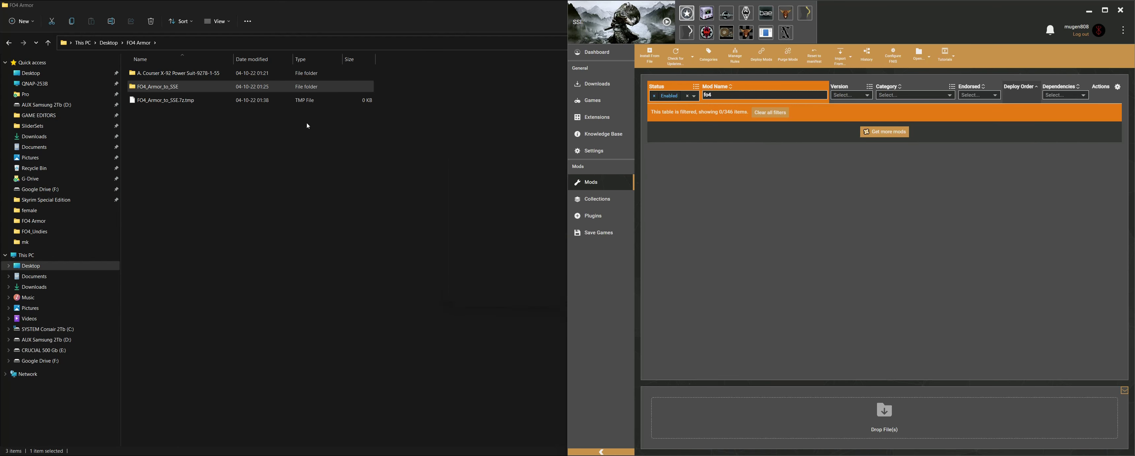
{"action": "left_click", "coordinate": [170, 103]}
{"action": "left_click_drag", "start_coordinate": [150, 105], "coordinate": [848, 413]}
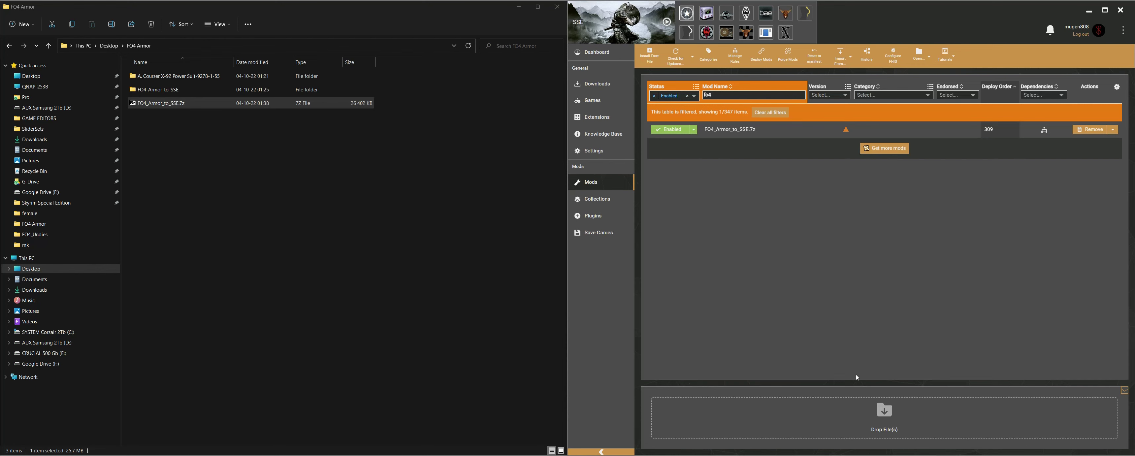
- Open the DX folder under Data\Meshes in the Skyrim Special Edition game directory
{"action": "left_click", "coordinate": [46, 202]}
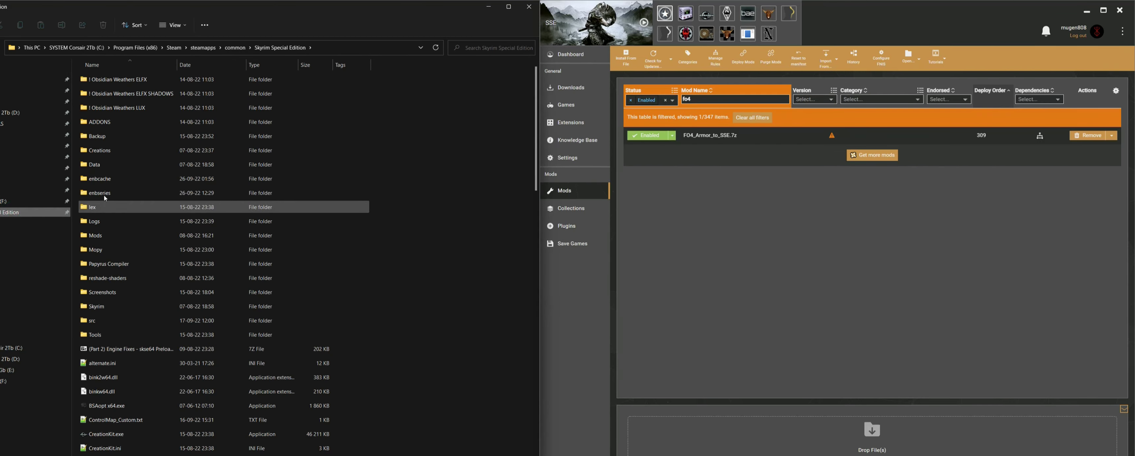
{"action": "double_click", "coordinate": [101, 166]}
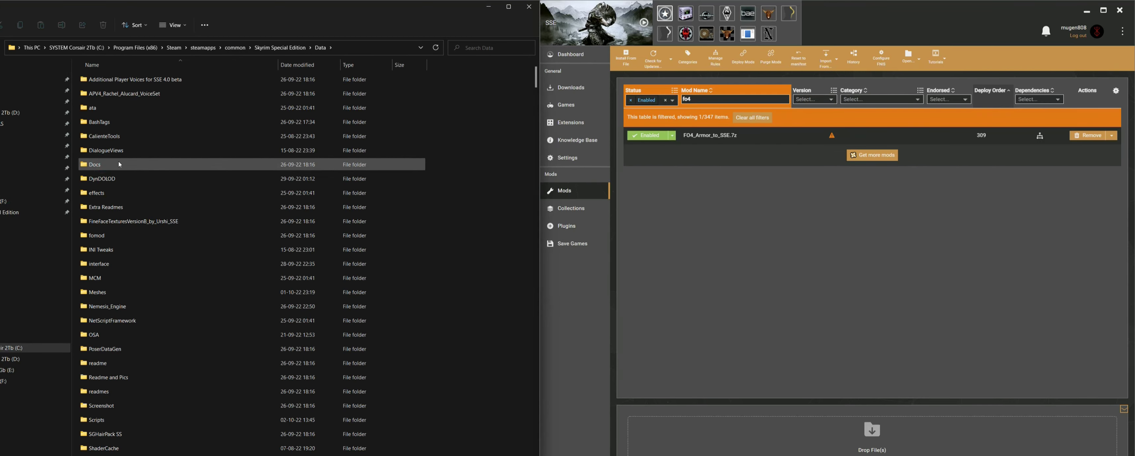
{"action": "key", "text": "m"}
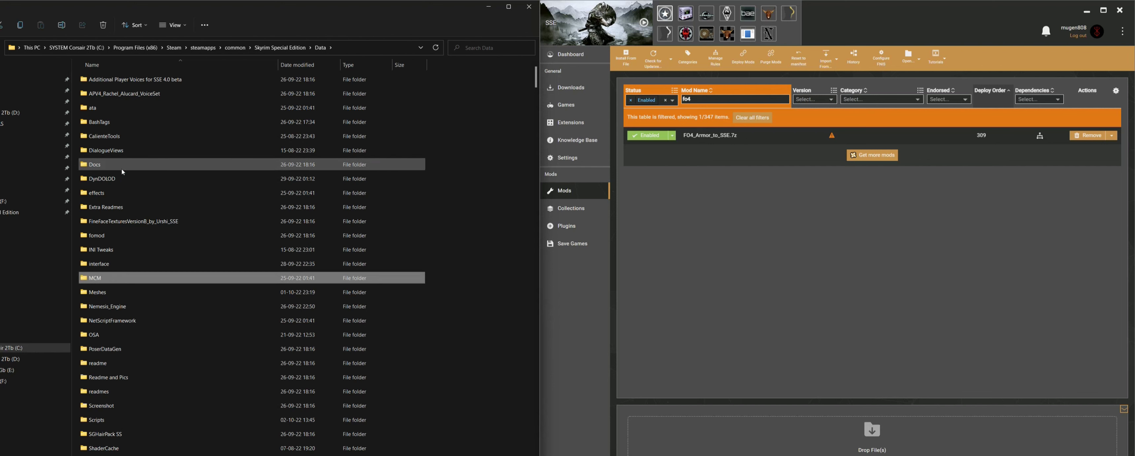
{"action": "left_click", "coordinate": [107, 293]}
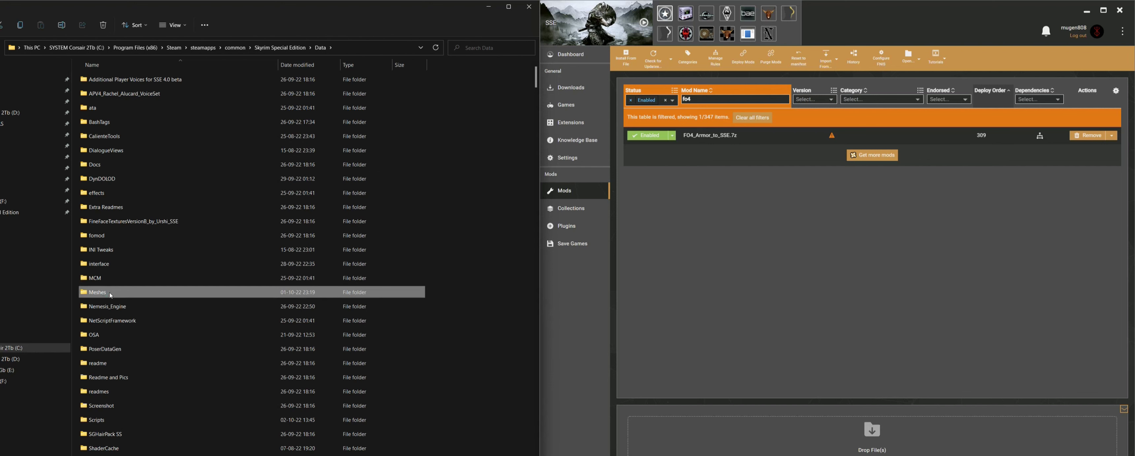
{"action": "double_click", "coordinate": [110, 293]}
{"action": "left_click", "coordinate": [125, 219]}
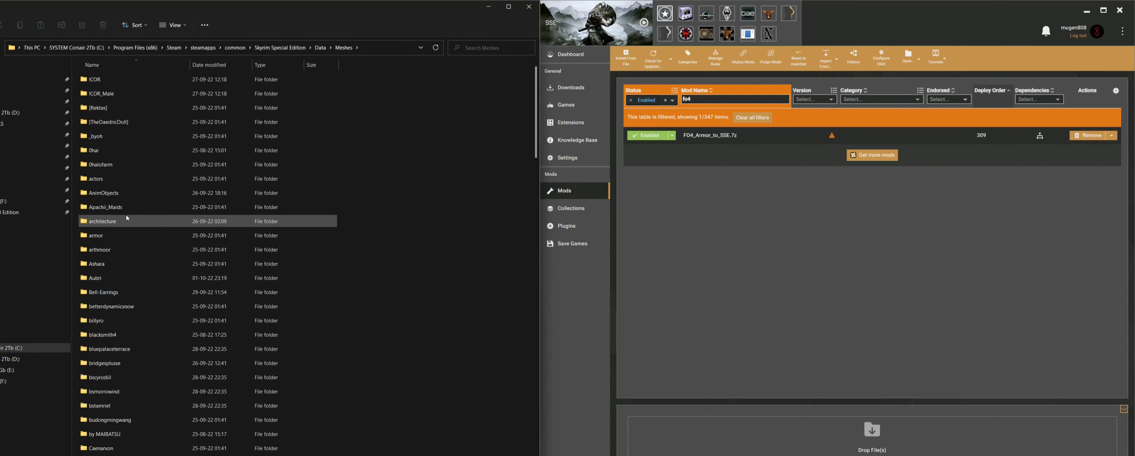
{"action": "scroll", "coordinate": [119, 207], "scroll_direction": "down", "scroll_amount": 8}
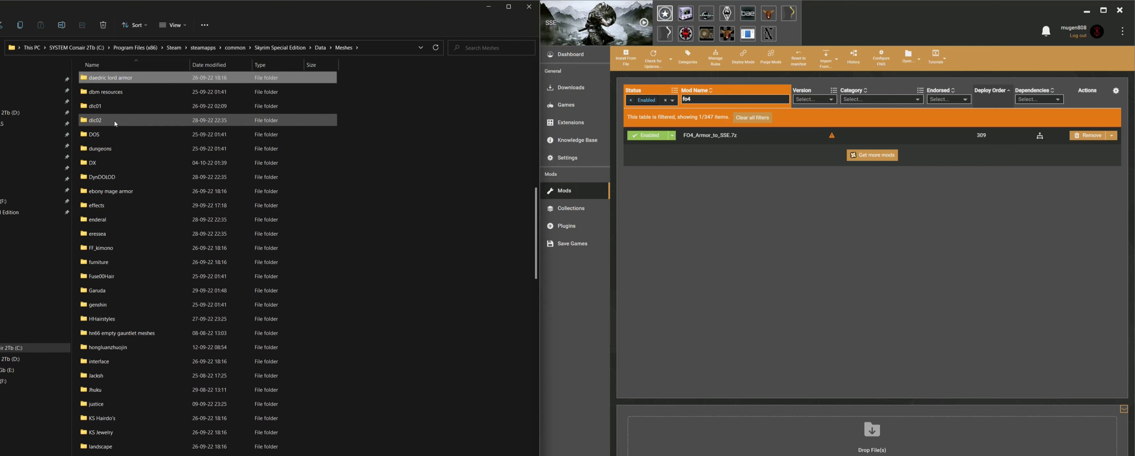
{"action": "double_click", "coordinate": [97, 163]}
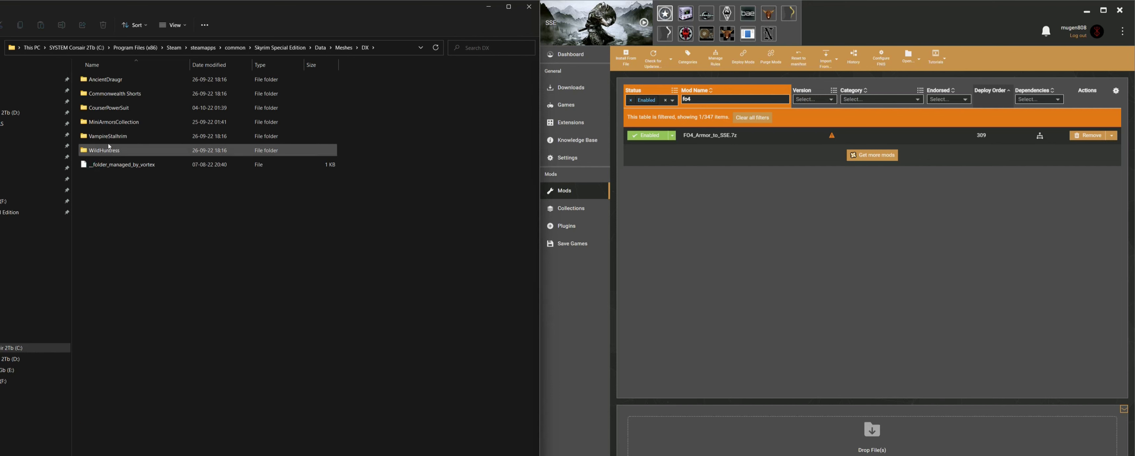
- Open CourserPowerSuit\Suit and check for the deployed Suit.nif and suit.obj files
{"action": "left_click", "coordinate": [111, 110]}
{"action": "double_click", "coordinate": [112, 109]}
{"action": "double_click", "coordinate": [92, 79]}
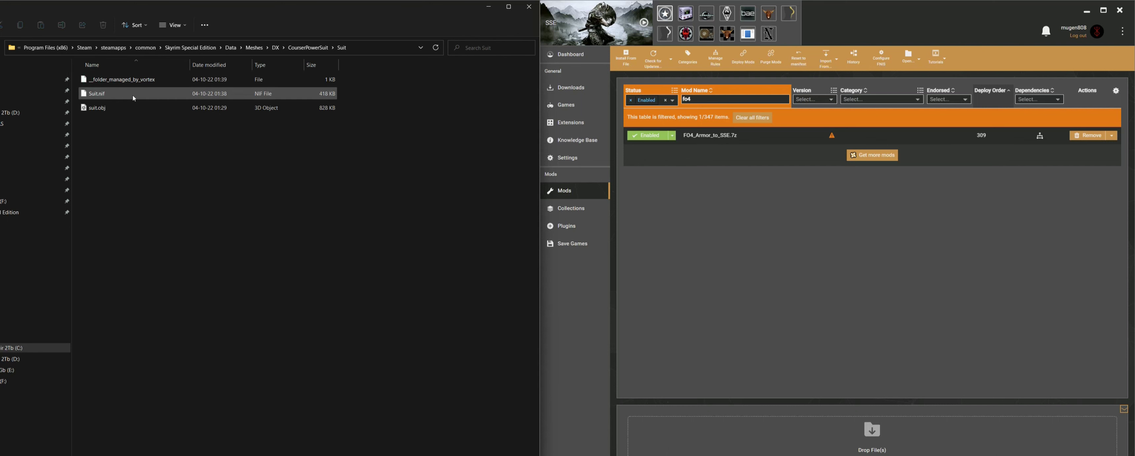
{"action": "left_click", "coordinate": [104, 96]}
{"action": "left_click", "coordinate": [108, 111], "text": "shift"}
{"action": "left_click", "coordinate": [108, 111]}
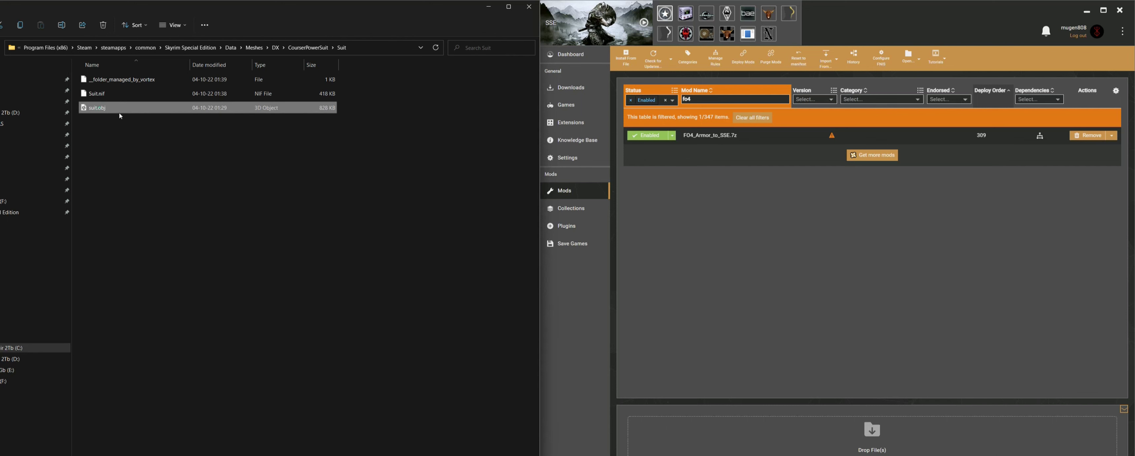
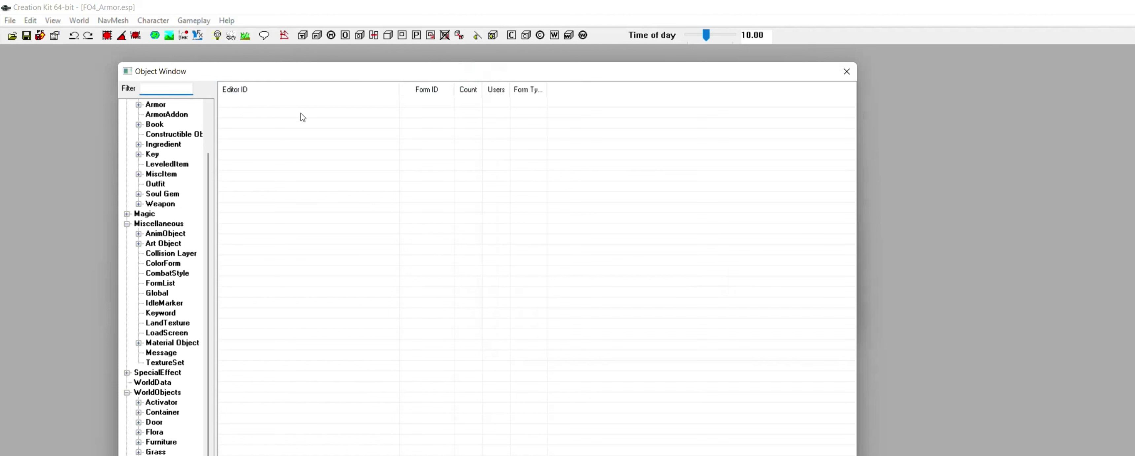
- Find the ClothesMournerClothes texture set in the Creation Kit's object list and open it for editing
{"action": "scroll", "coordinate": [213, 142], "scroll_direction": "up", "scroll_amount": 2}
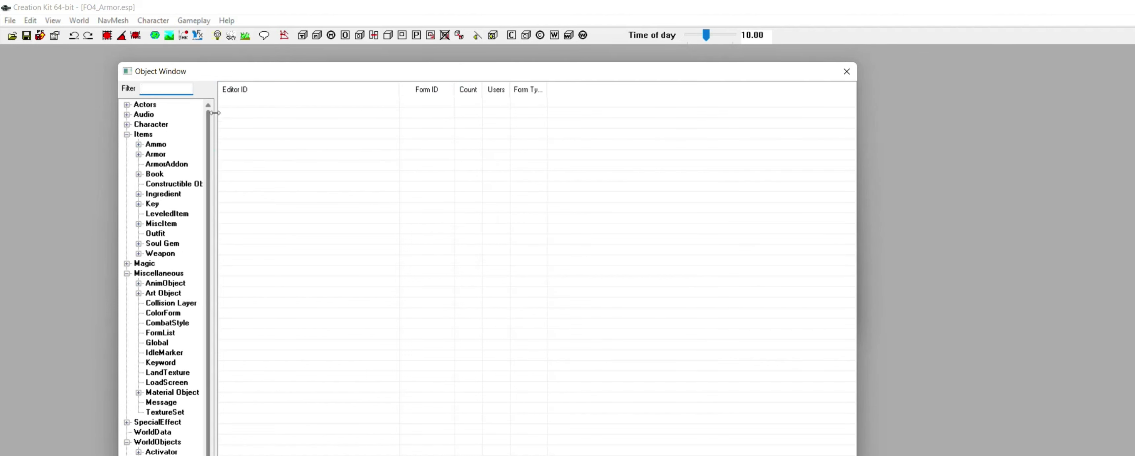
{"action": "left_click", "coordinate": [155, 274]}
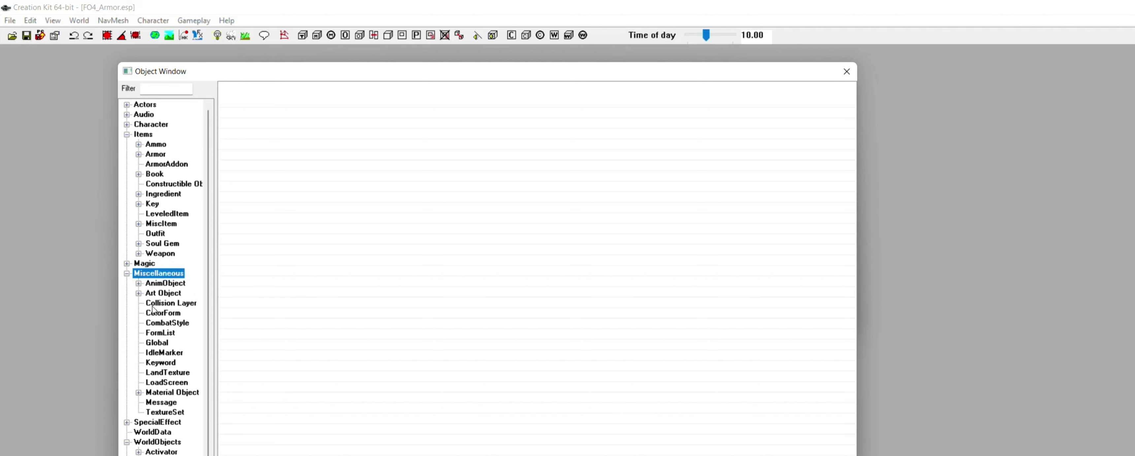
{"action": "left_click", "coordinate": [166, 412]}
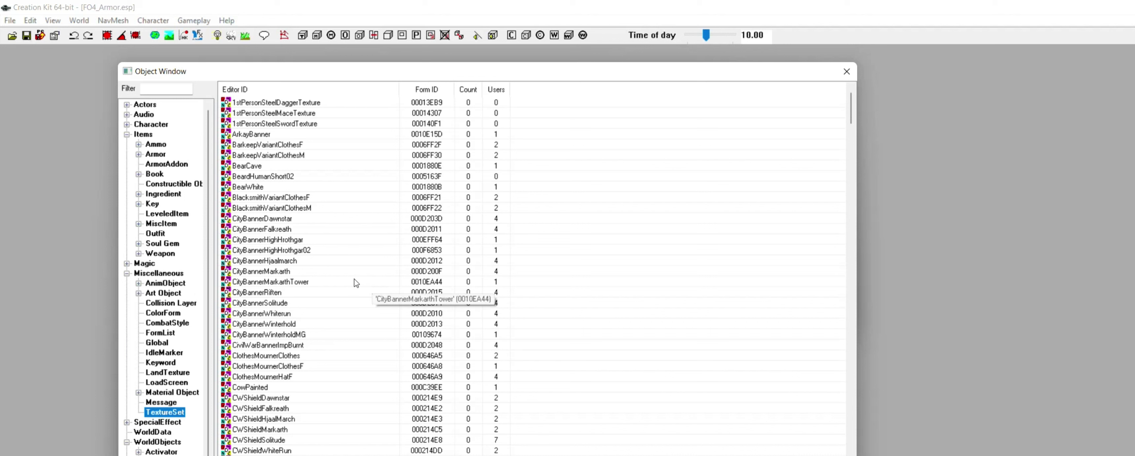
{"action": "left_click", "coordinate": [275, 355]}
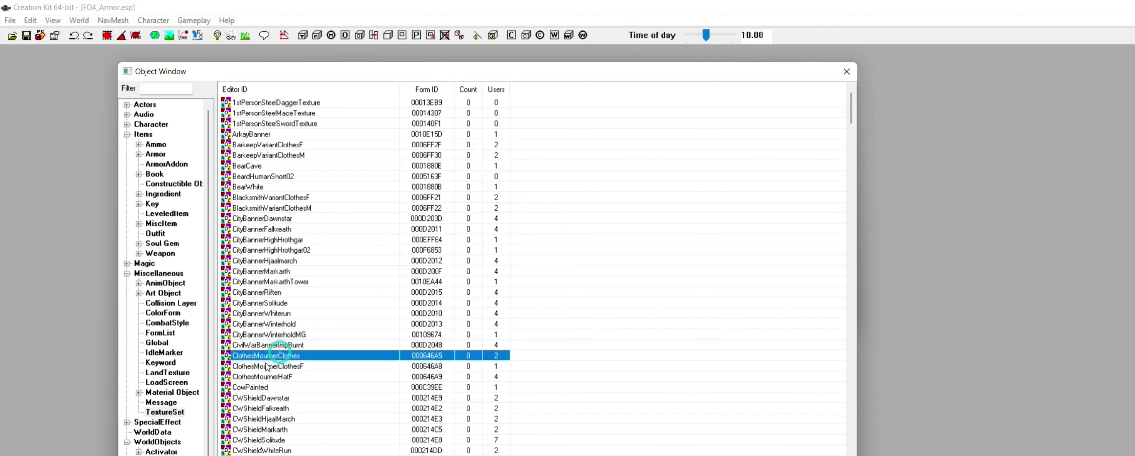
{"action": "double_click", "coordinate": [248, 361]}
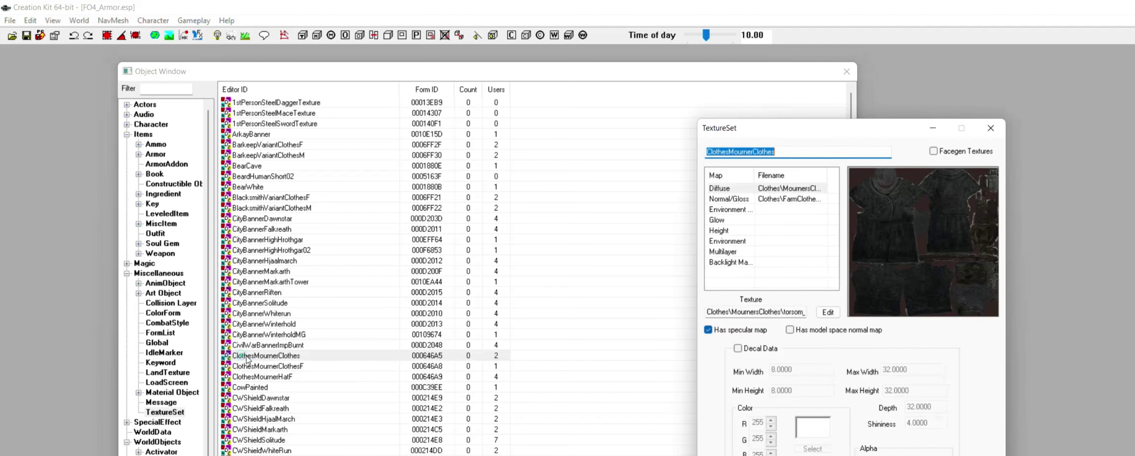
{"action": "left_click_drag", "start_coordinate": [759, 135], "coordinate": [593, 96]}
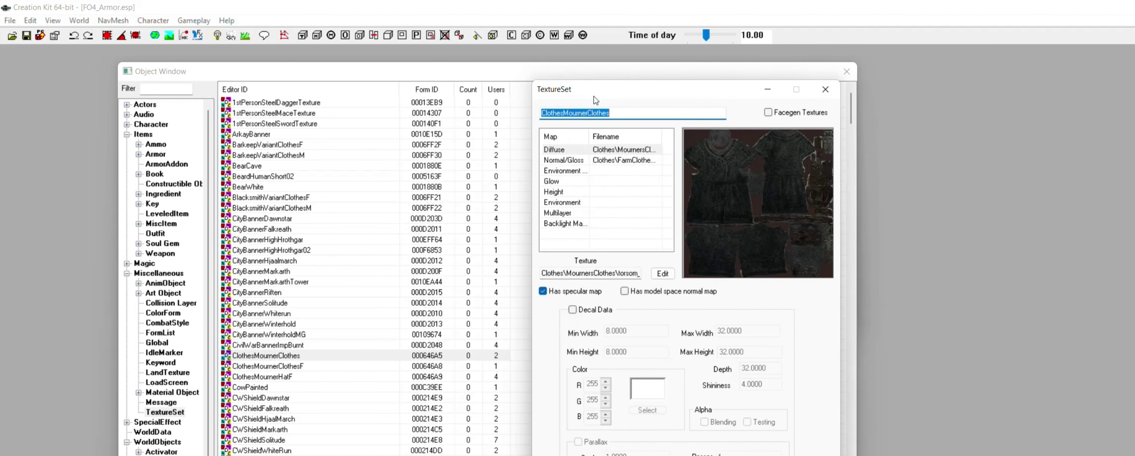
- Change the texture set's ID to 00_FO4_Armor_White_T
{"action": "left_click_drag", "start_coordinate": [618, 114], "coordinate": [533, 113]}
{"action": "type", "text": "00"}
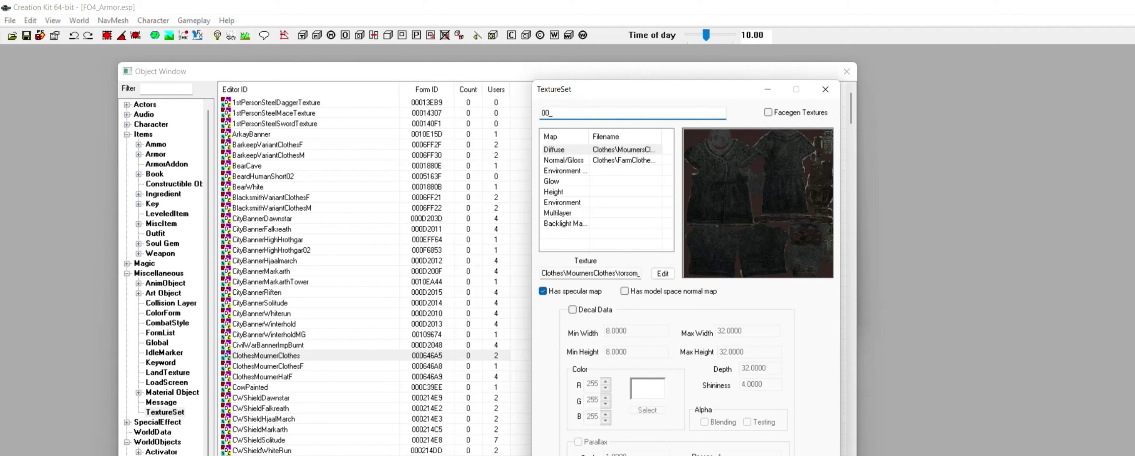
{"action": "type", "text": "_FO4_Armor_Thite_T"}
- Assign Suit_d.dds from textures\DX\CourserPowerSuit\Suit as the texture set's Diffuse map
{"action": "left_click", "coordinate": [613, 151]}
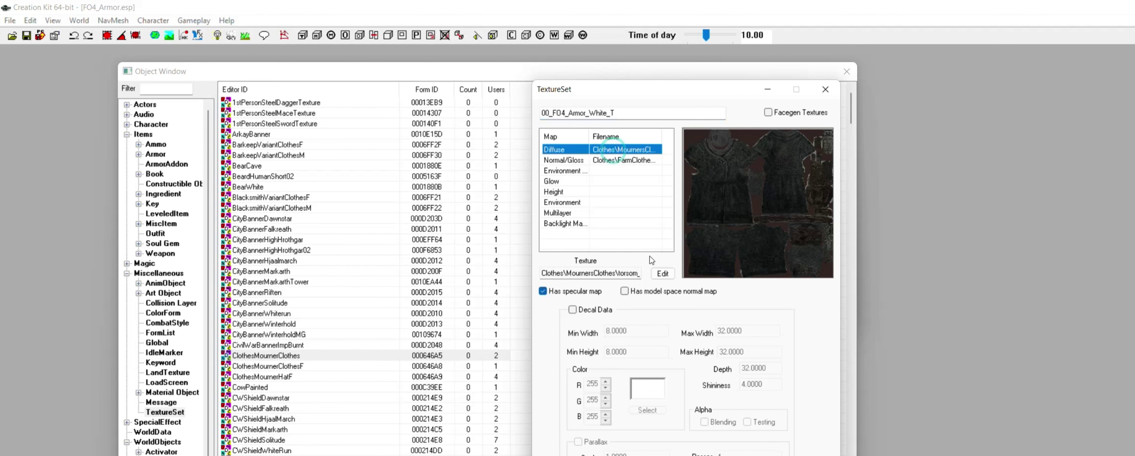
{"action": "left_click", "coordinate": [662, 272]}
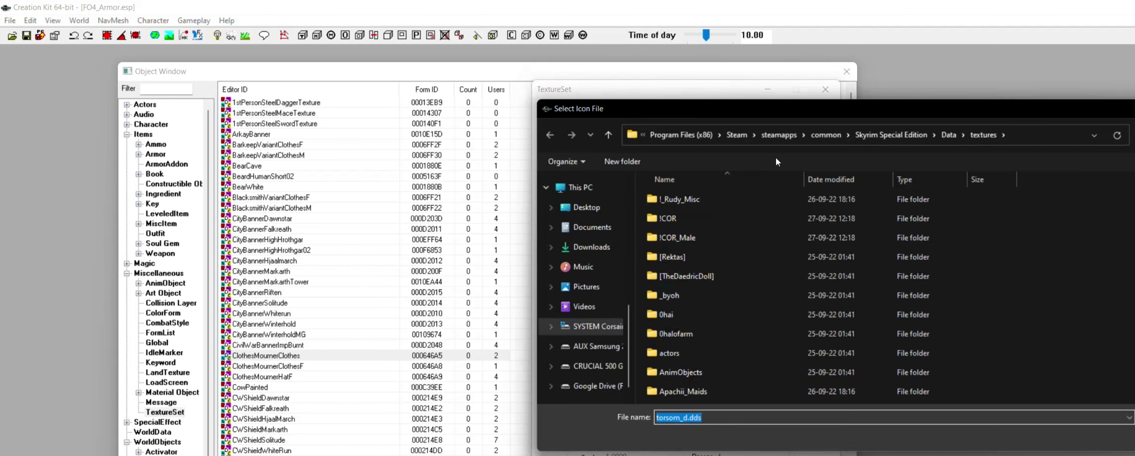
{"action": "left_click", "coordinate": [722, 214]}
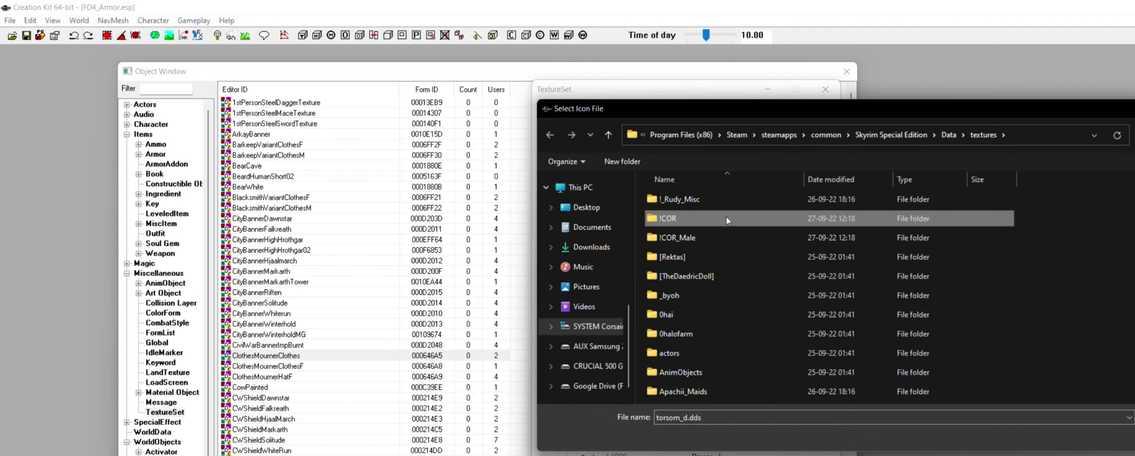
{"action": "key", "text": "d"}
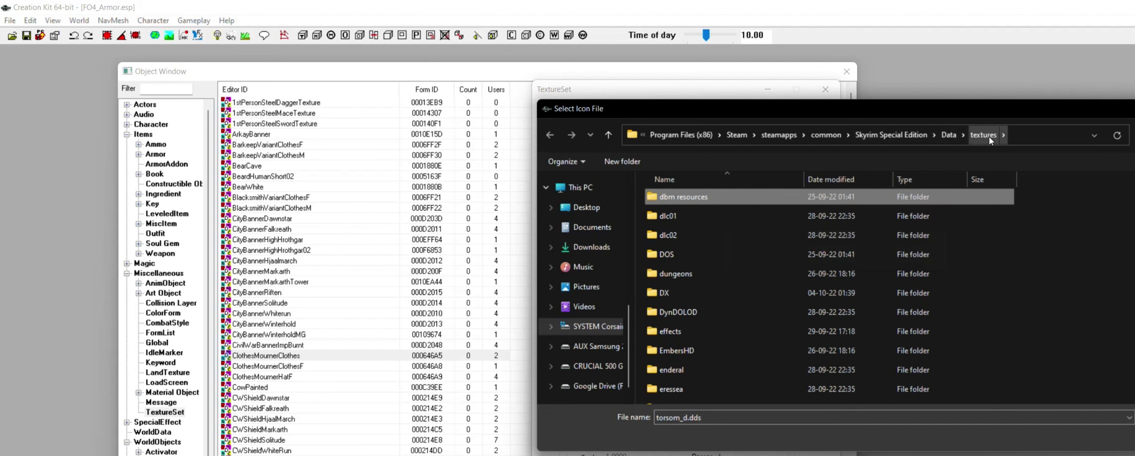
{"action": "double_click", "coordinate": [664, 293]}
{"action": "left_click", "coordinate": [665, 296]}
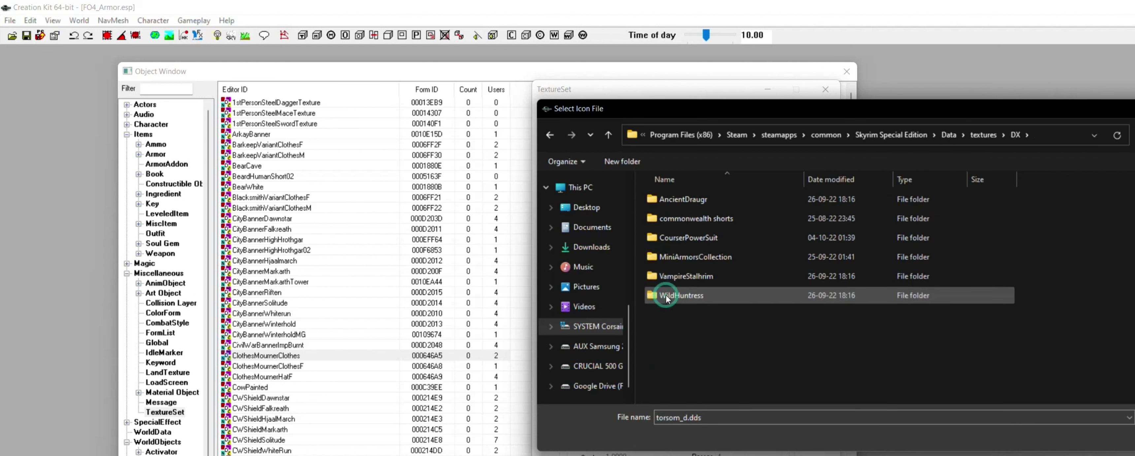
{"action": "double_click", "coordinate": [671, 237]}
{"action": "double_click", "coordinate": [666, 200]}
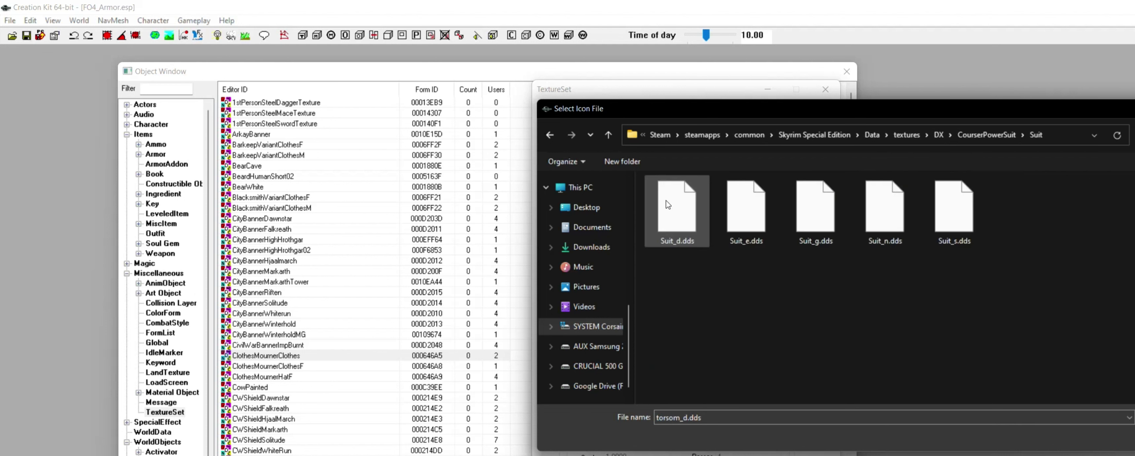
{"action": "left_click", "coordinate": [680, 215]}
{"action": "key", "text": "Return"}
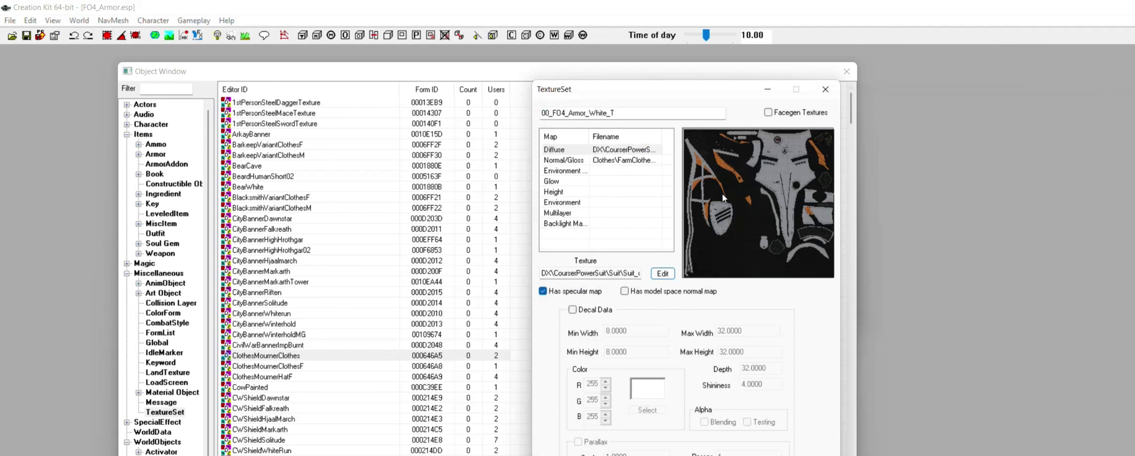
- Replace the Normal/Gloss map with Suit_n.dds from the CourserPowerSuit\Suit texture folder
{"action": "left_click", "coordinate": [610, 161]}
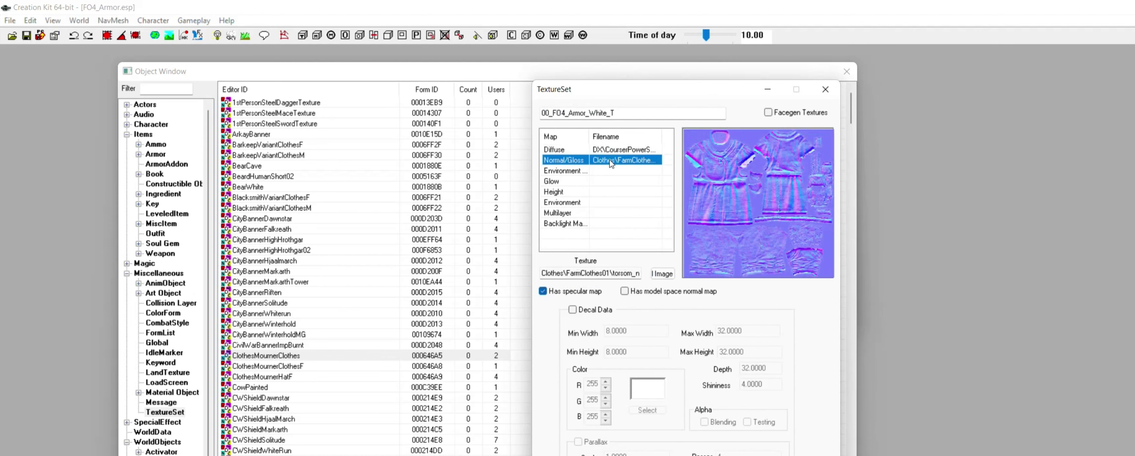
{"action": "left_click", "coordinate": [662, 274]}
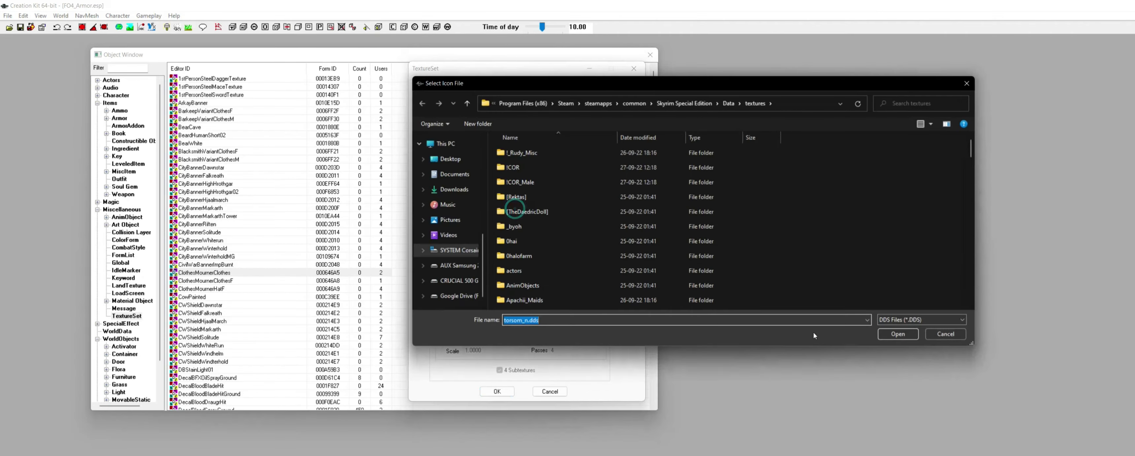
{"action": "left_click", "coordinate": [898, 333]}
{"action": "left_click", "coordinate": [510, 211]}
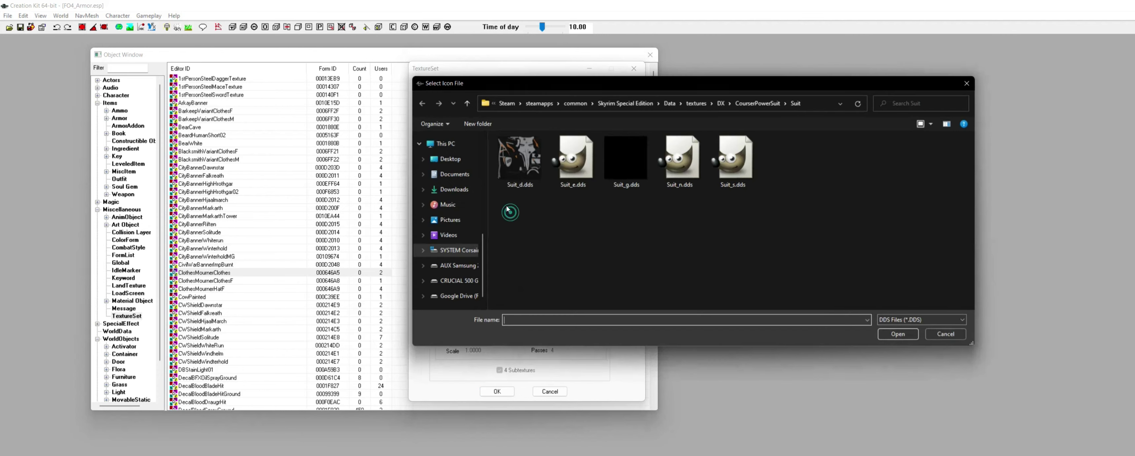
{"action": "left_click_drag", "start_coordinate": [566, 84], "coordinate": [802, 71]}
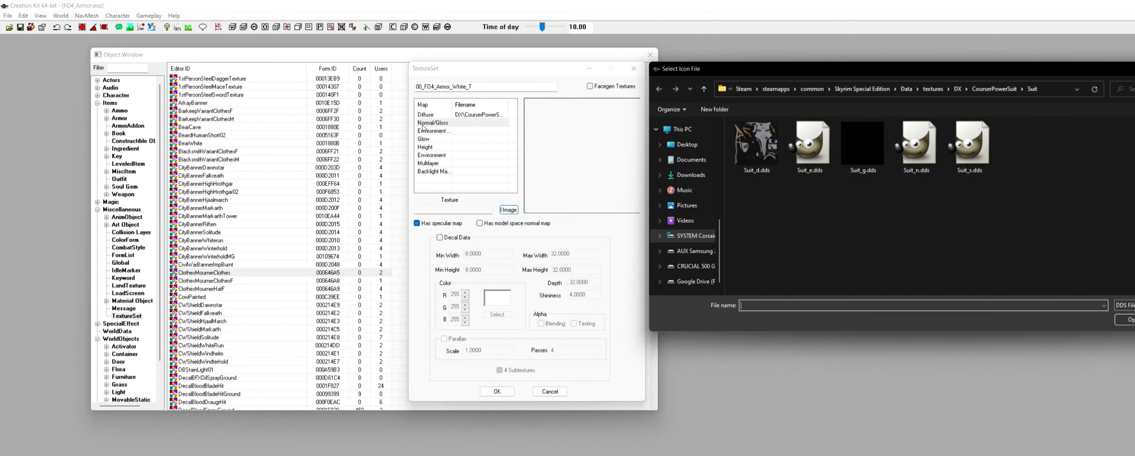
{"action": "left_click", "coordinate": [916, 170]}
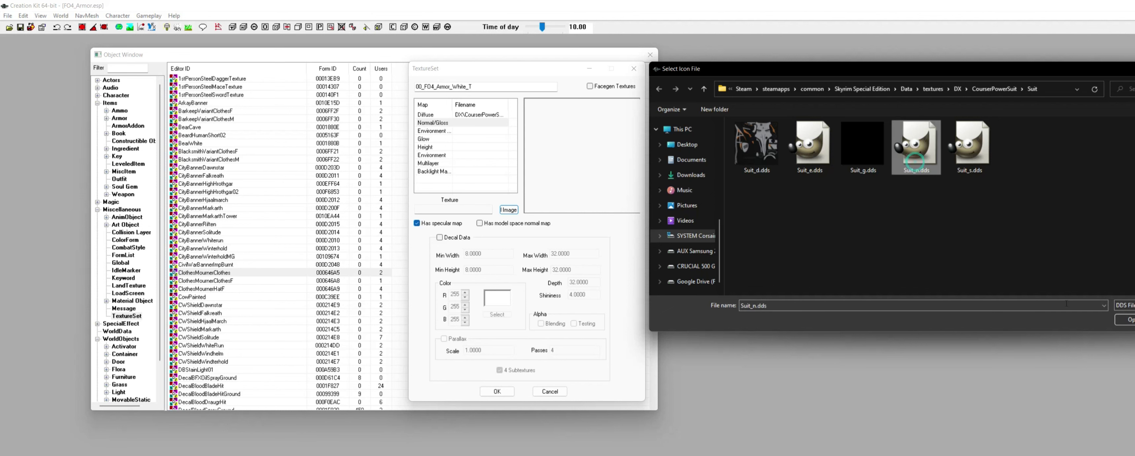
{"action": "left_click", "coordinate": [1125, 320]}
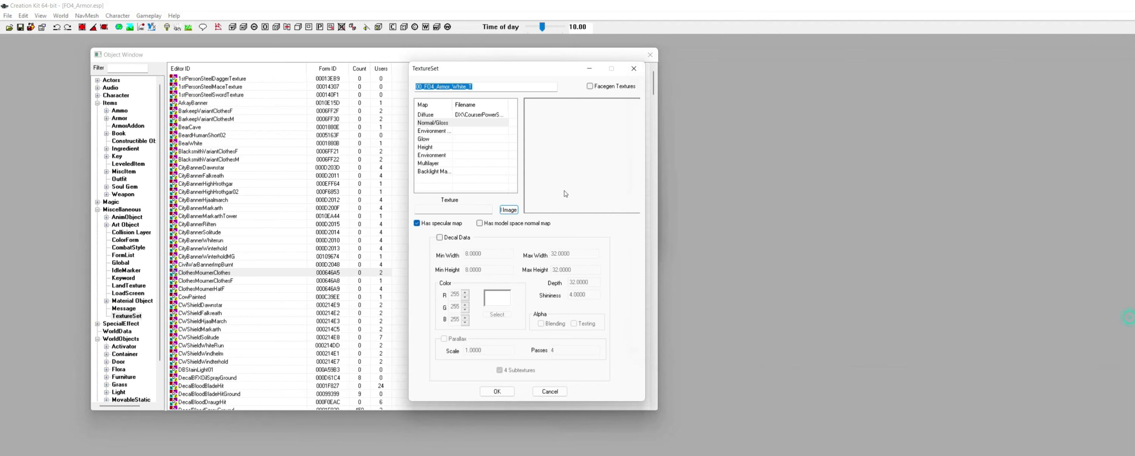
- Assign Suit_e.dds from the same folder as the texture set's Environment Mask
{"action": "left_click", "coordinate": [465, 131]}
{"action": "left_click", "coordinate": [507, 210]}
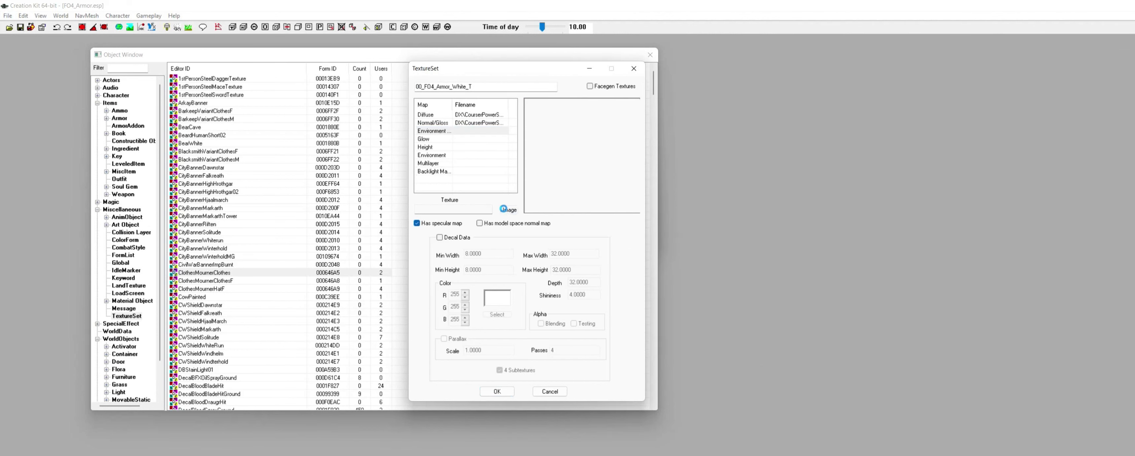
{"action": "left_click", "coordinate": [808, 175]}
{"action": "left_click", "coordinate": [1124, 320]}
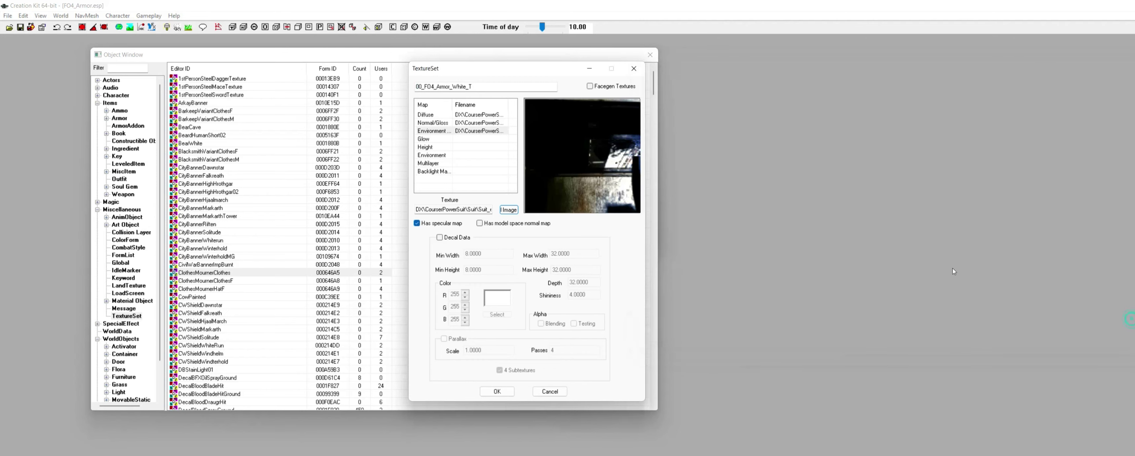
- Assign Suit_g.dds from the CourserPowerSuit\Suit folder as the Glow map
{"action": "left_click", "coordinate": [432, 140]}
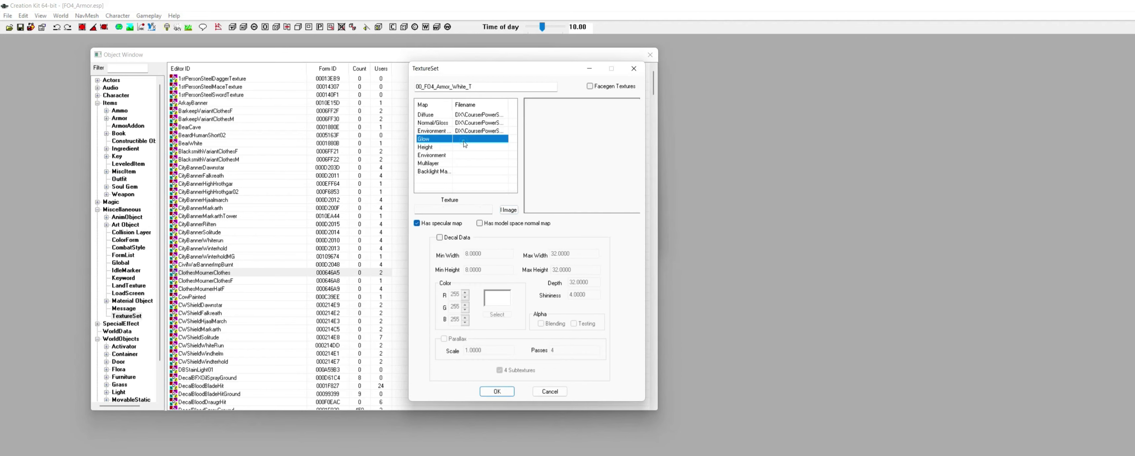
{"action": "left_click", "coordinate": [509, 210]}
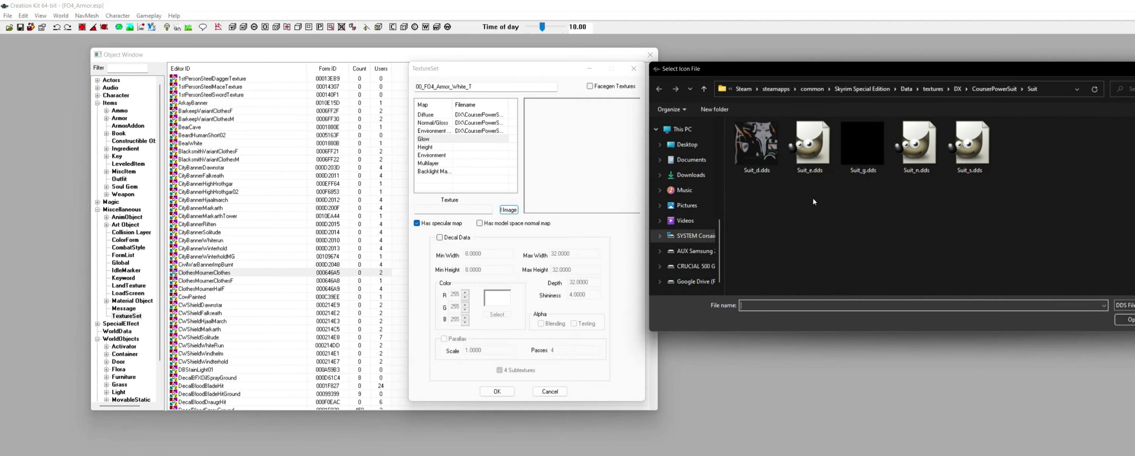
{"action": "left_click", "coordinate": [864, 171]}
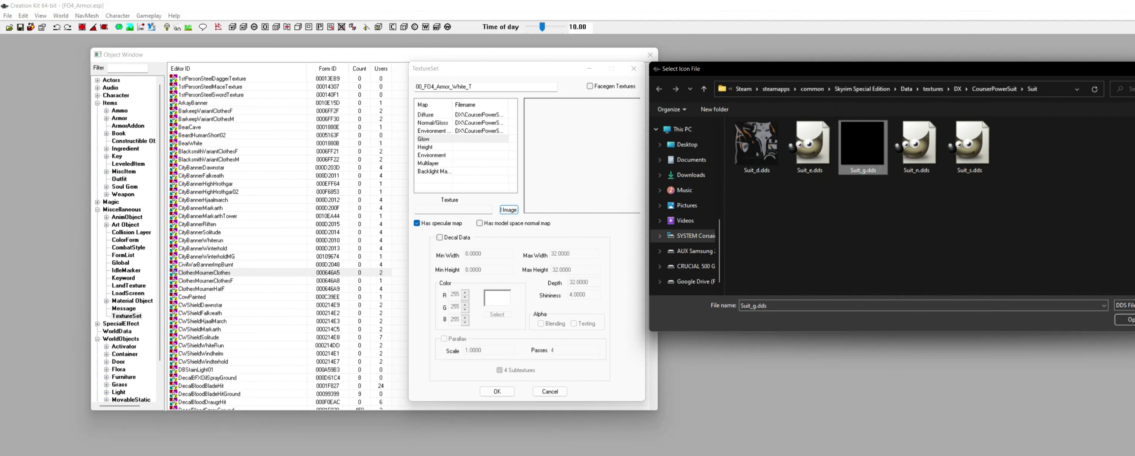
{"action": "left_click", "coordinate": [1124, 319]}
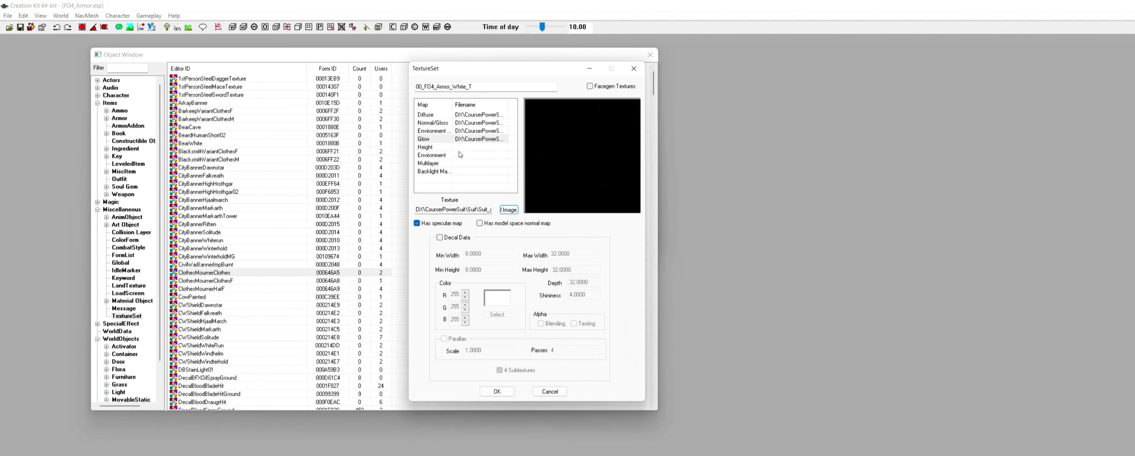
- Widen the map name column to read the full names and assign Suit_s.dds as the Backlight Mask
{"action": "left_click", "coordinate": [458, 173]}
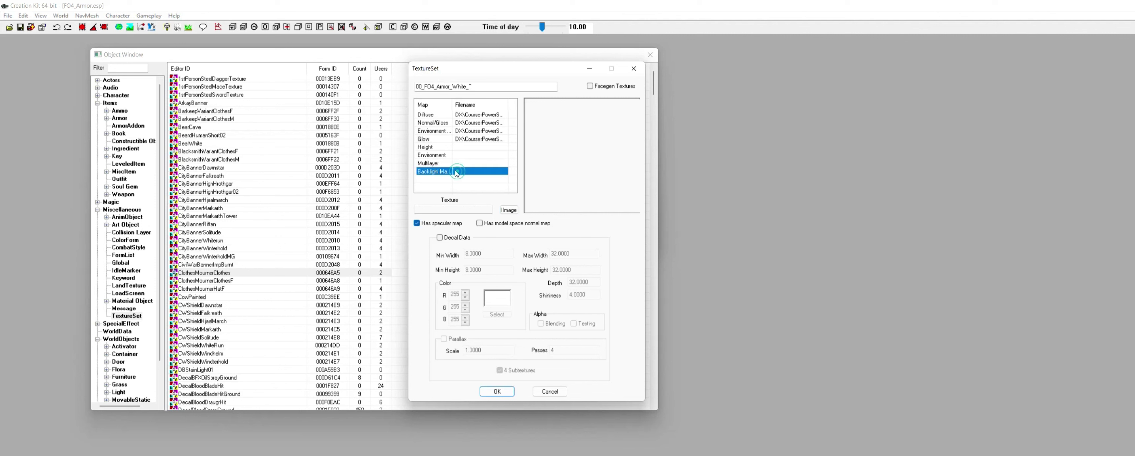
{"action": "double_click", "coordinate": [452, 106]}
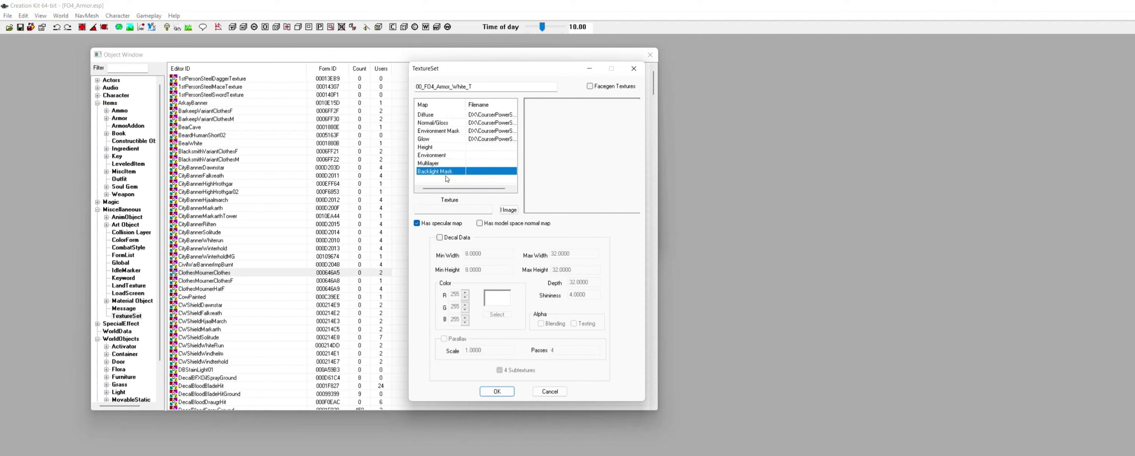
{"action": "left_click_drag", "start_coordinate": [466, 104], "coordinate": [459, 105]}
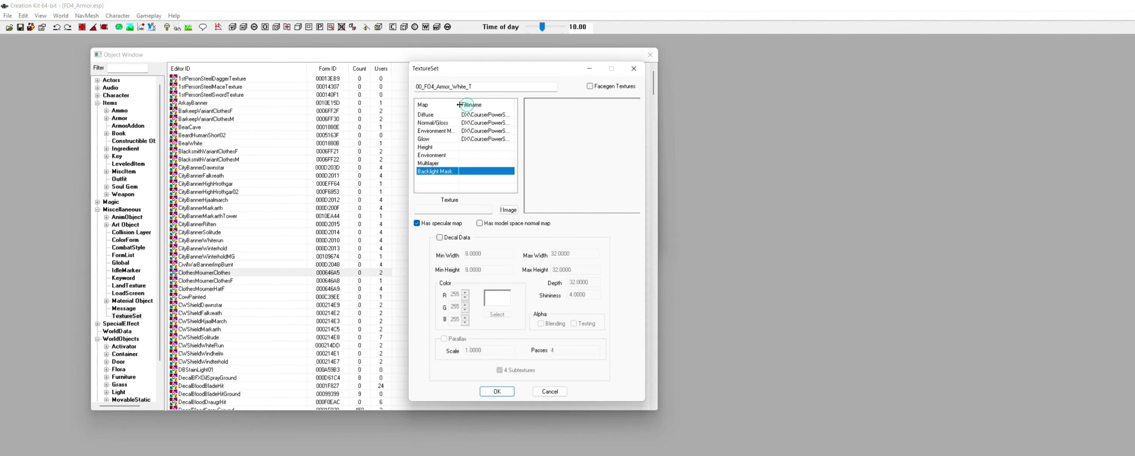
{"action": "left_click", "coordinate": [464, 174]}
{"action": "left_click", "coordinate": [508, 210]}
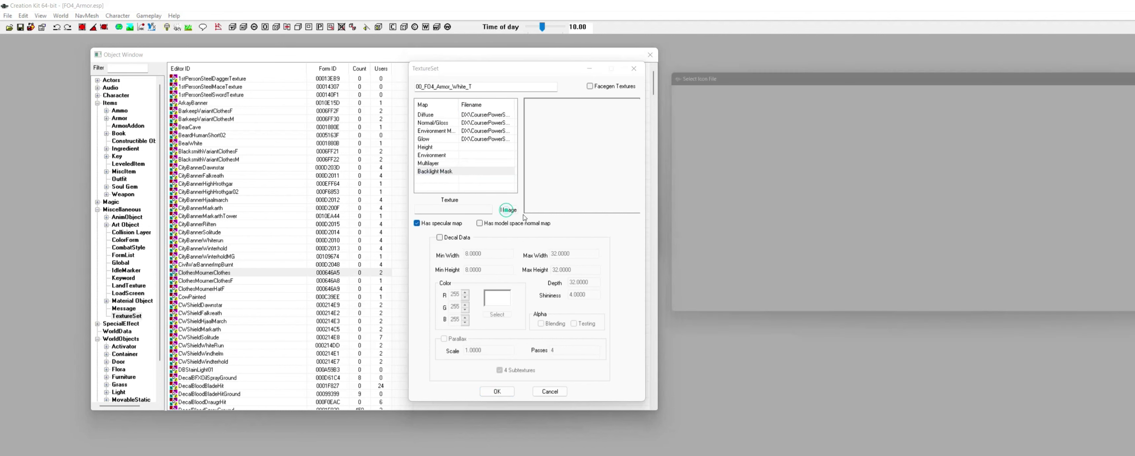
{"action": "left_click", "coordinate": [961, 152]}
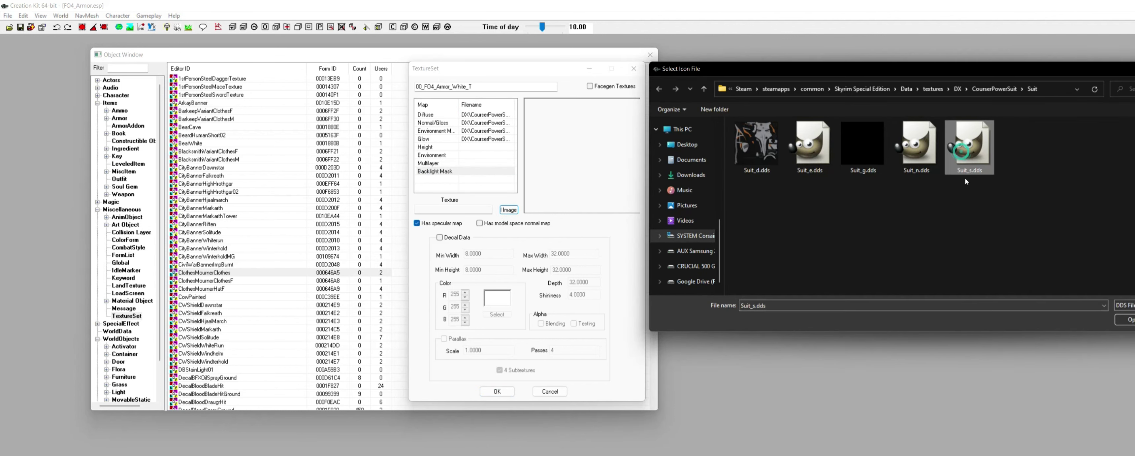
{"action": "left_click", "coordinate": [1124, 320]}
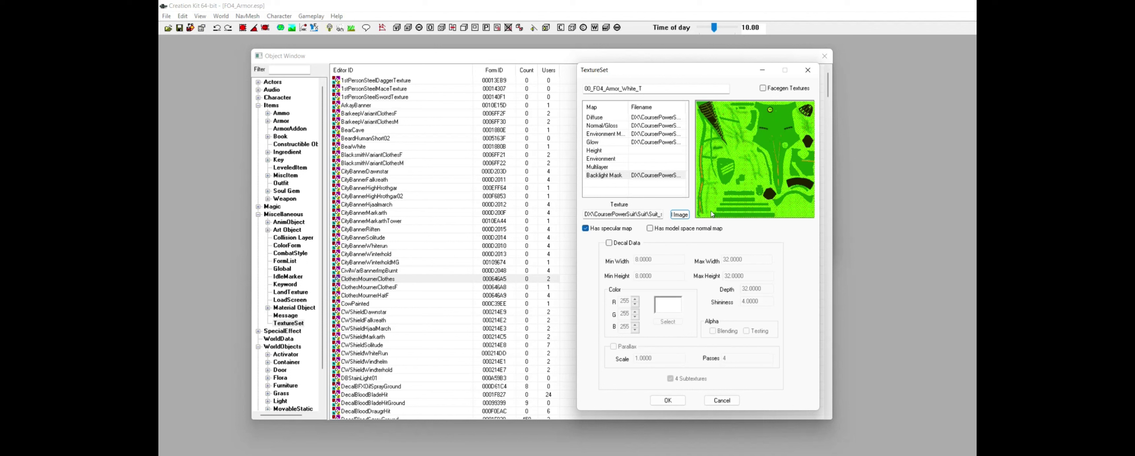
- Accept the texture set edits and create 00_FO4_Armor_White_T as a new form
{"action": "left_click", "coordinate": [667, 400]}
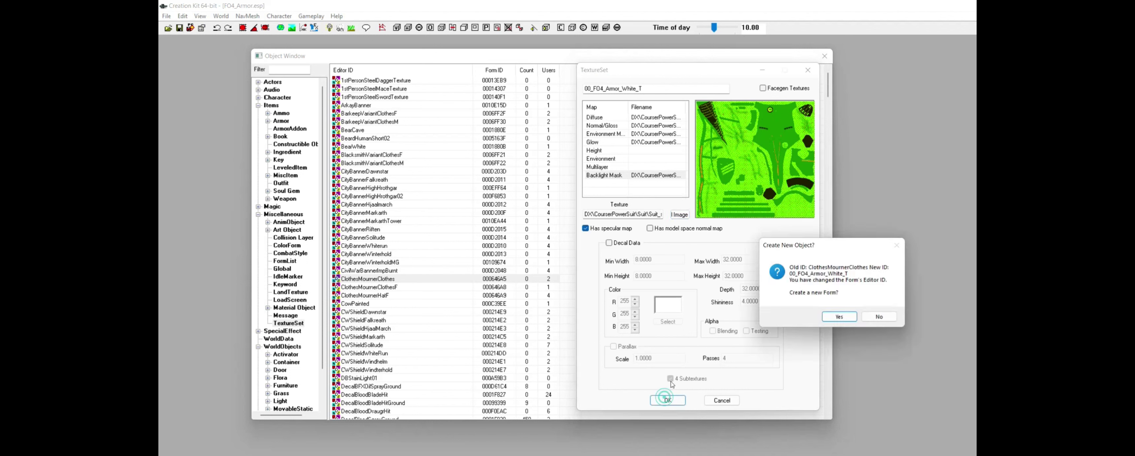
{"action": "left_click_drag", "start_coordinate": [809, 240], "coordinate": [739, 177]}
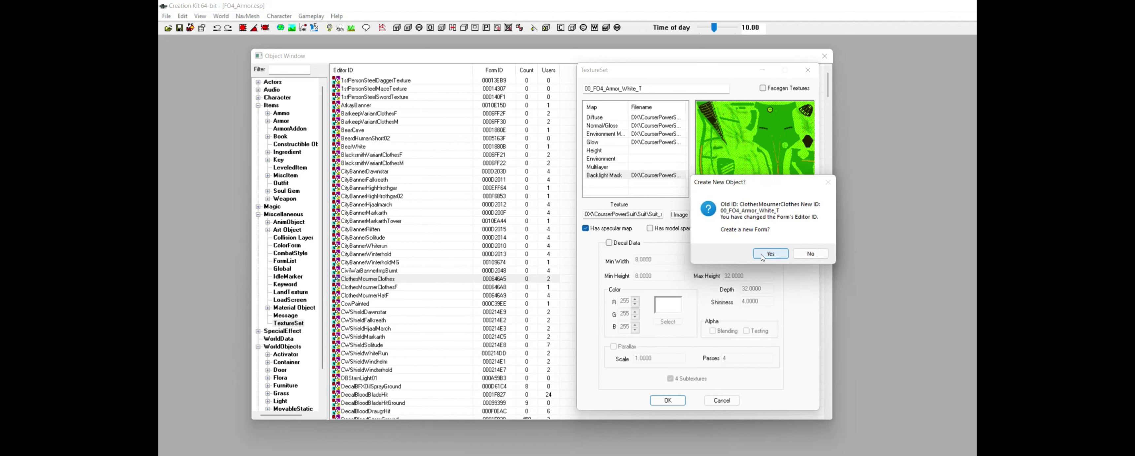
{"action": "left_click", "coordinate": [763, 258]}
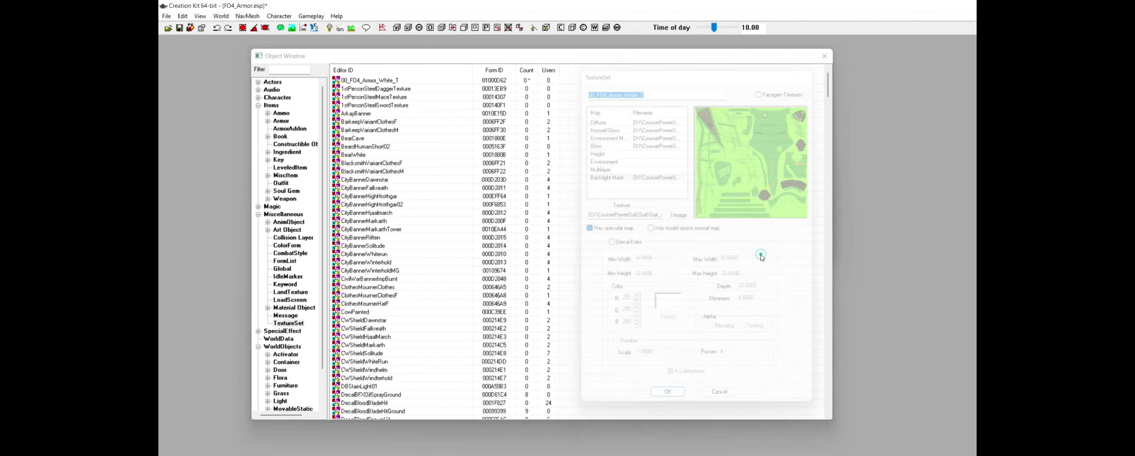
- Reopen the 00_FO4_Armor_White_T texture set, try Red and Blue in place of White in its ID, and discard the edits
{"action": "left_click", "coordinate": [374, 81]}
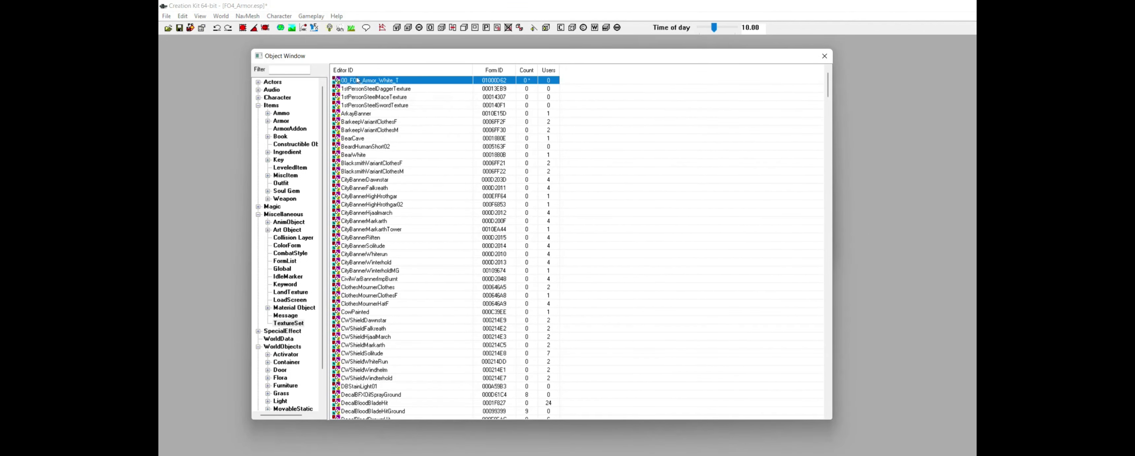
{"action": "double_click", "coordinate": [391, 81]}
{"action": "left_click_drag", "start_coordinate": [759, 105], "coordinate": [629, 70]}
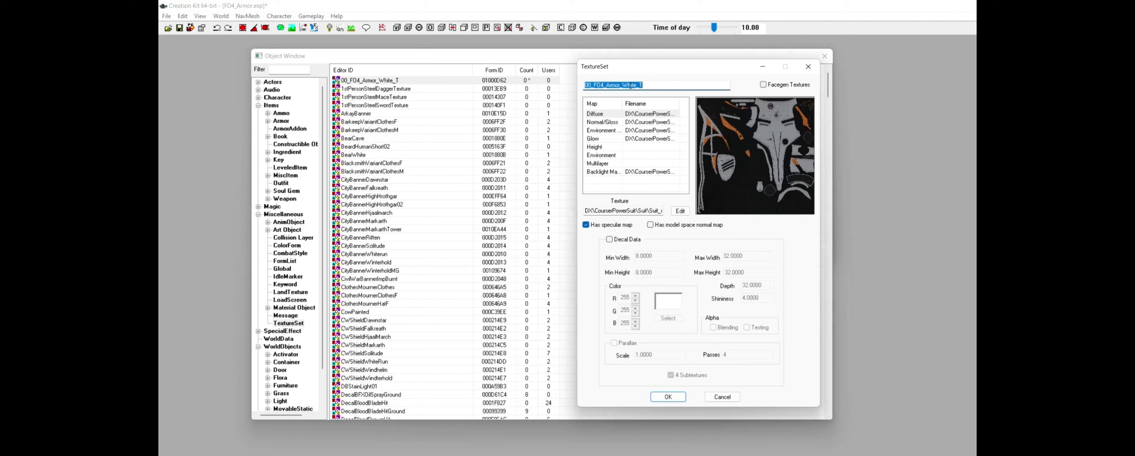
{"action": "left_click", "coordinate": [622, 84]}
{"action": "double_click", "coordinate": [623, 85]}
{"action": "type", "text": "Red"}
{"action": "left_click", "coordinate": [664, 114]}
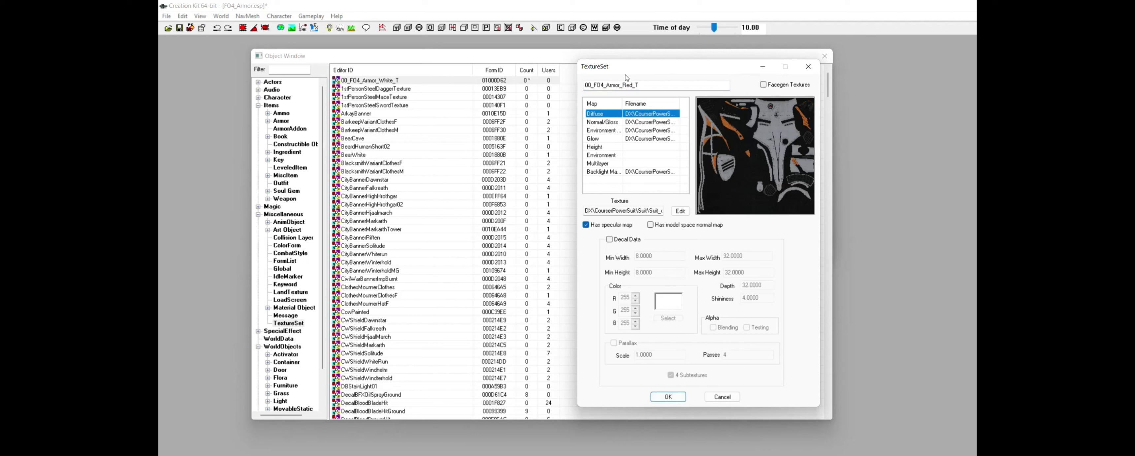
{"action": "left_click_drag", "start_coordinate": [622, 85], "coordinate": [632, 85]}
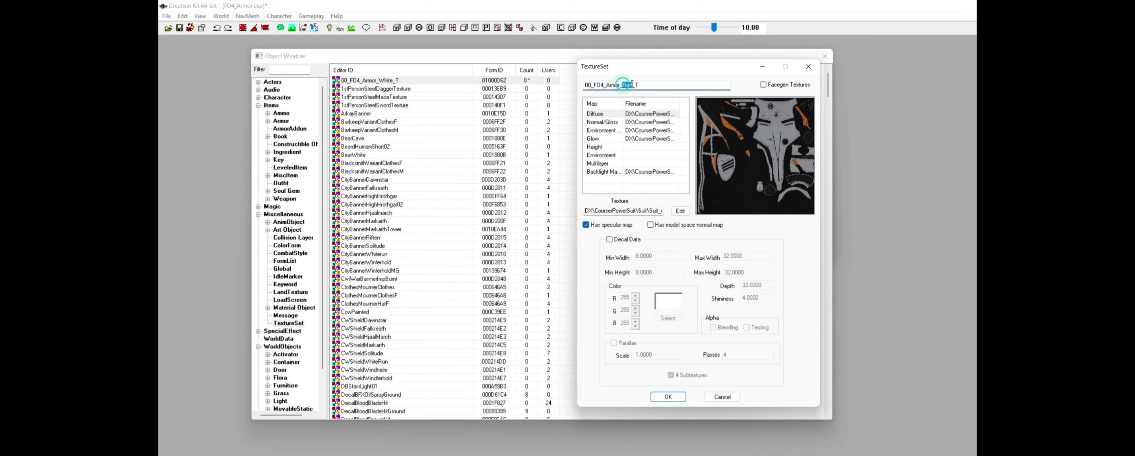
{"action": "type", "text": "Blue"}
{"action": "left_click", "coordinate": [722, 396]}
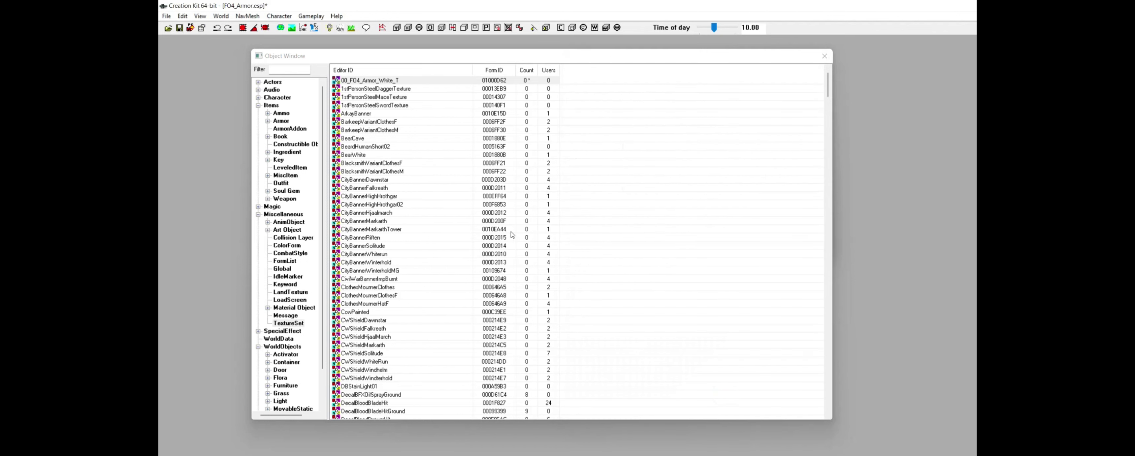
- List the ArmorAddon forms under Items
{"action": "left_click", "coordinate": [369, 80]}
{"action": "left_click", "coordinate": [353, 113]}
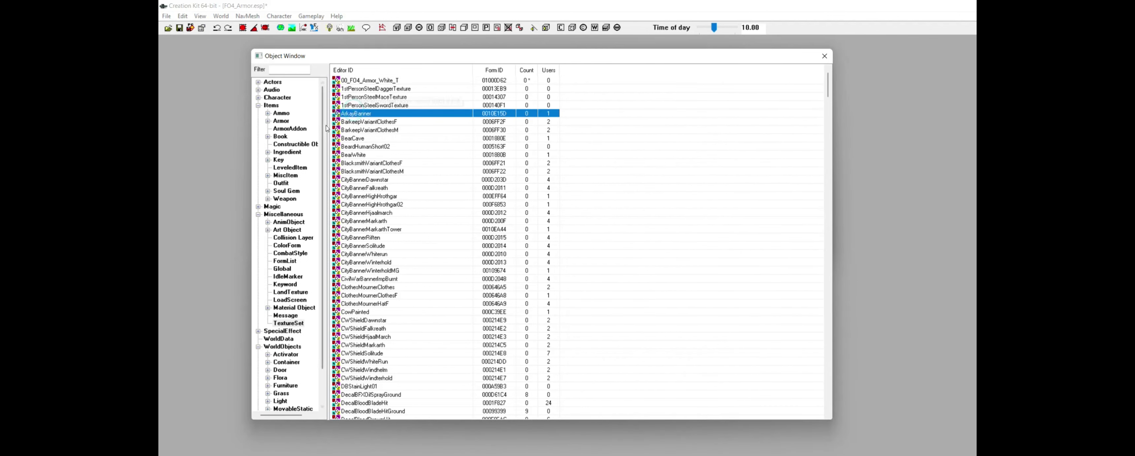
{"action": "left_click", "coordinate": [265, 106]}
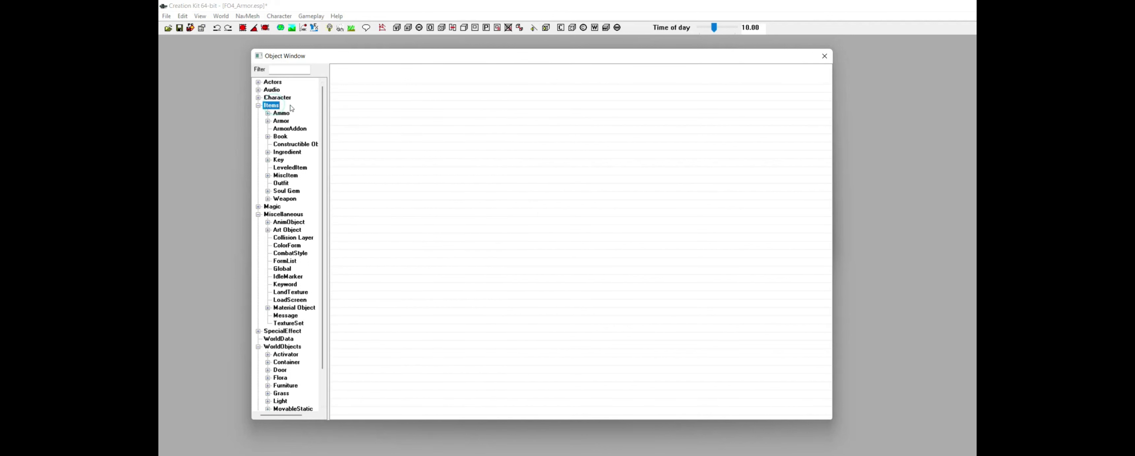
{"action": "left_click", "coordinate": [296, 130]}
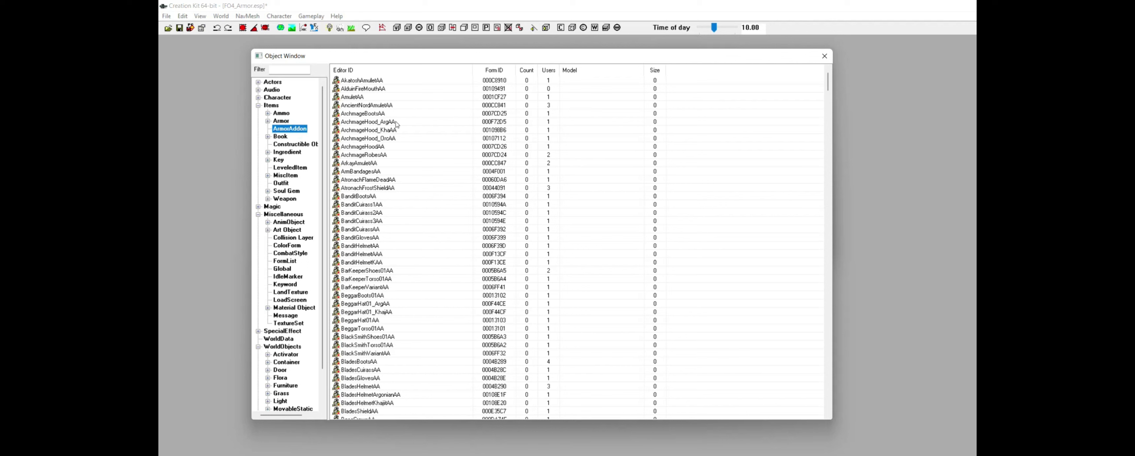
- Open the FullLeatherCuirassAA armor addon and set its ID to 00_FO4_Armor_AA
{"action": "scroll", "coordinate": [381, 168], "scroll_direction": "down", "scroll_amount": 1}
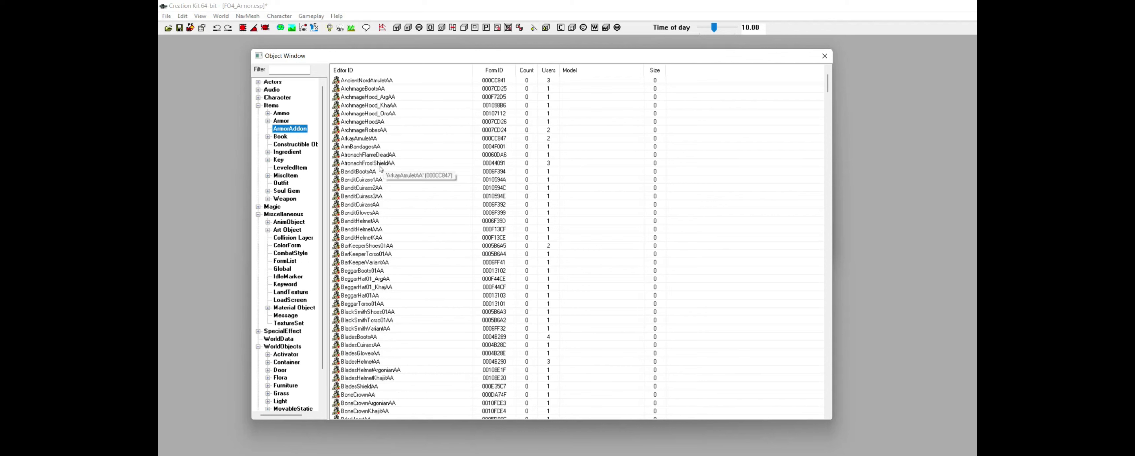
{"action": "scroll", "coordinate": [381, 168], "scroll_direction": "down", "scroll_amount": 5}
{"action": "scroll", "coordinate": [380, 169], "scroll_direction": "down", "scroll_amount": 19}
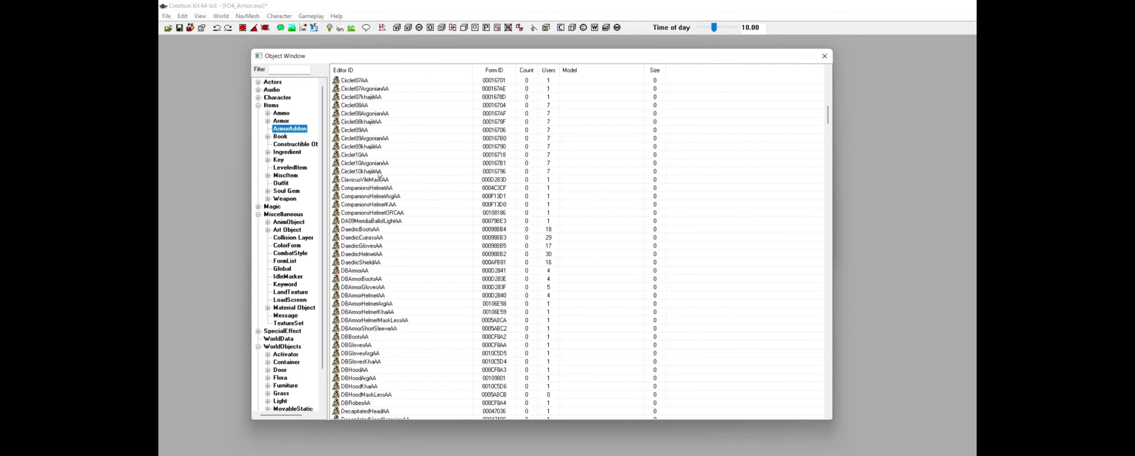
{"action": "scroll", "coordinate": [380, 174], "scroll_direction": "down", "scroll_amount": 20}
{"action": "left_click", "coordinate": [352, 140]}
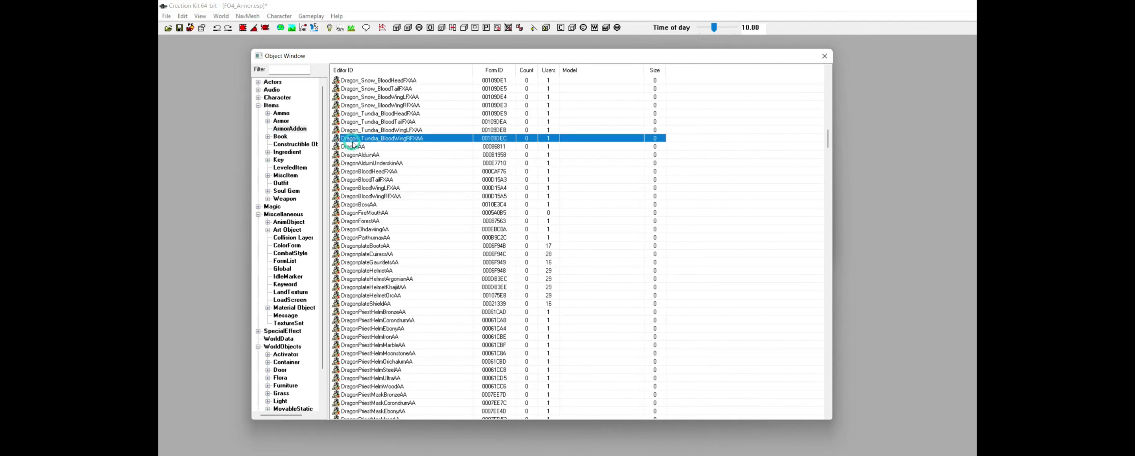
{"action": "key", "text": "g"}
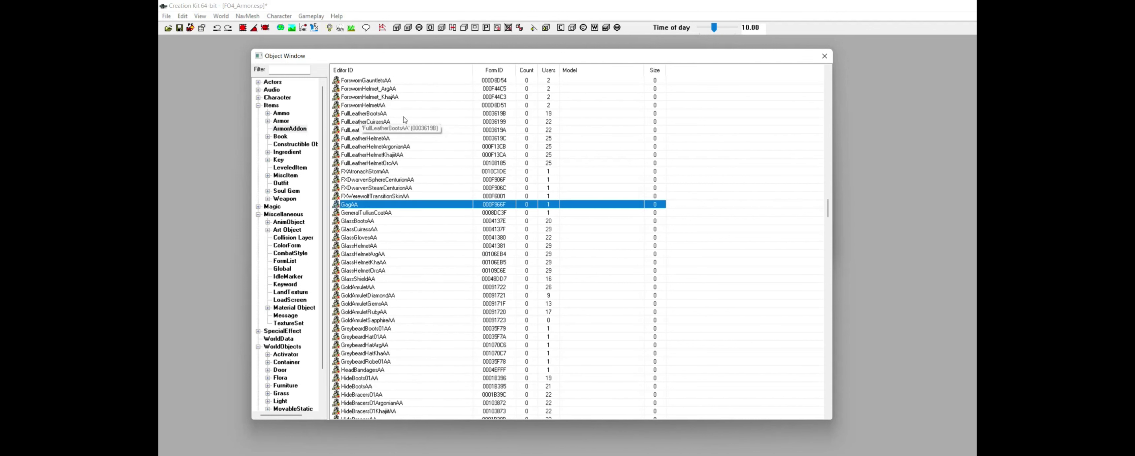
{"action": "left_click", "coordinate": [396, 122]}
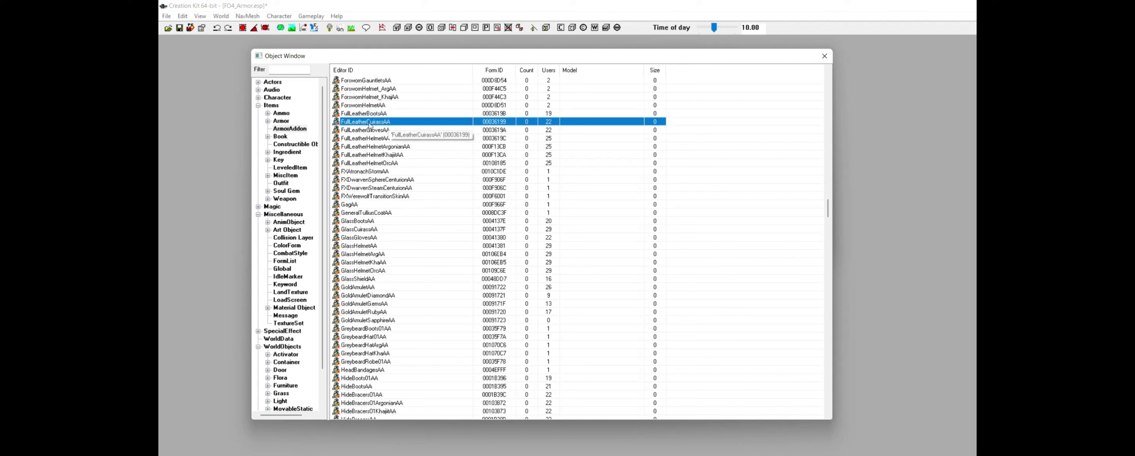
{"action": "double_click", "coordinate": [390, 122]}
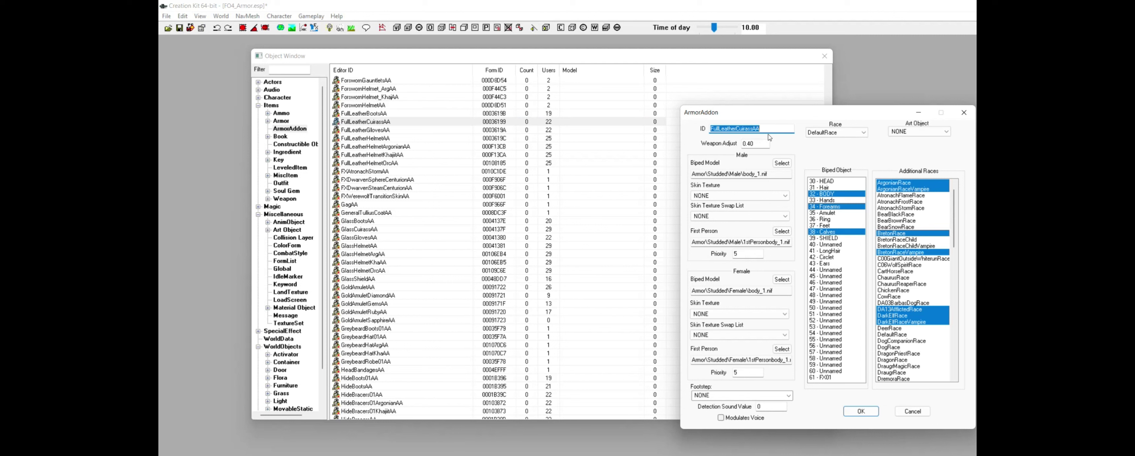
{"action": "type", "text": "00"}
{"action": "type", "text": "_FO4_Armor_"}
- Clear the model file from the male Biped Model, declining the texture conversion warning
{"action": "left_click", "coordinate": [781, 163]}
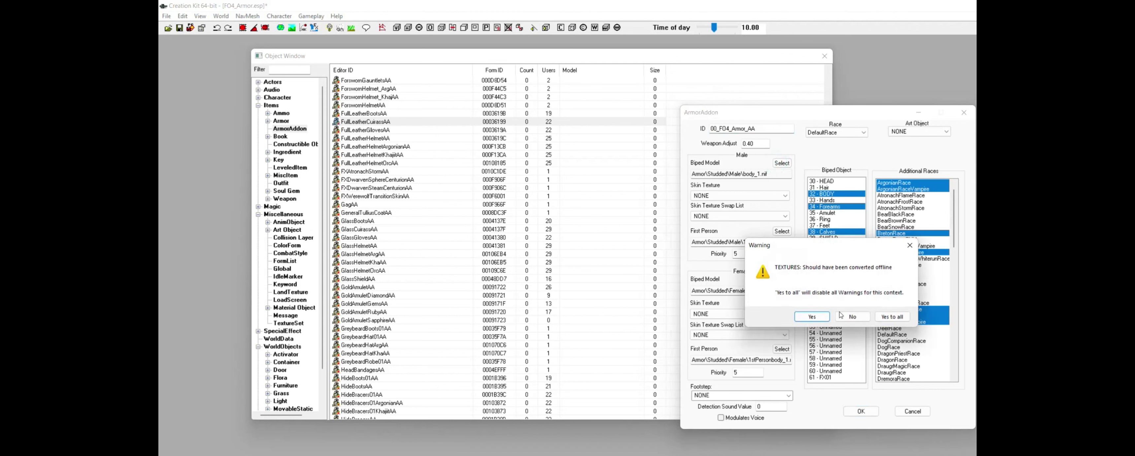
{"action": "left_click", "coordinate": [841, 315]}
{"action": "left_click", "coordinate": [799, 201]}
{"action": "left_click", "coordinate": [917, 364]}
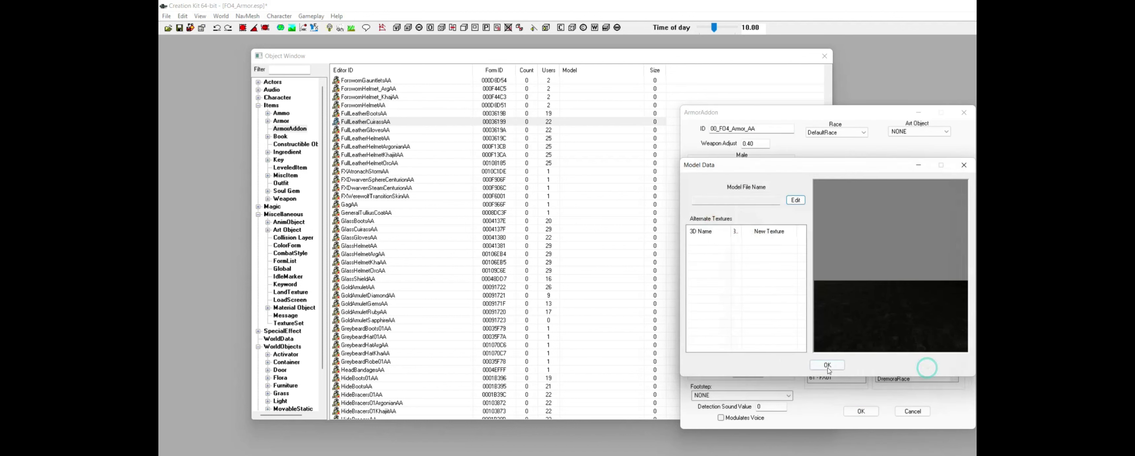
{"action": "left_click", "coordinate": [827, 365]}
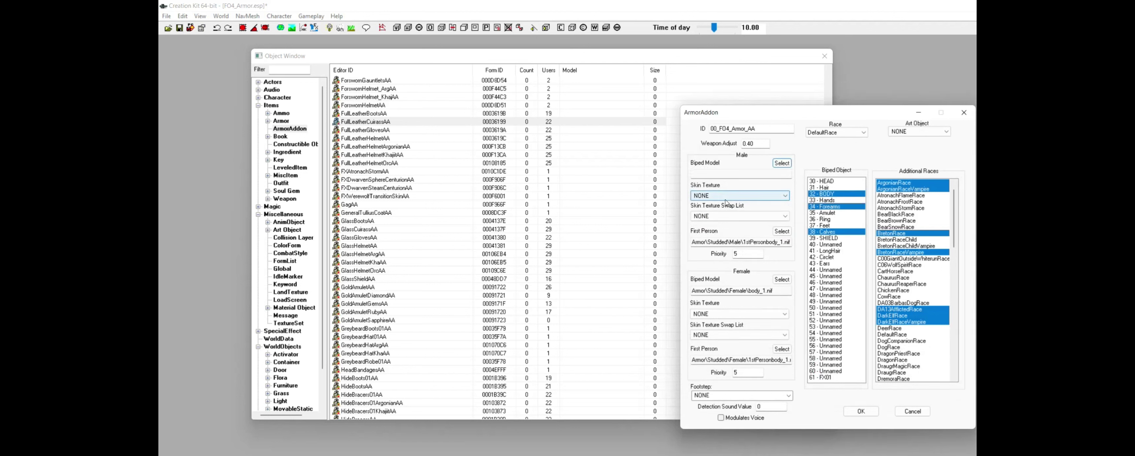
- Clear the model file from the male First Person model
{"action": "left_click", "coordinate": [782, 231]}
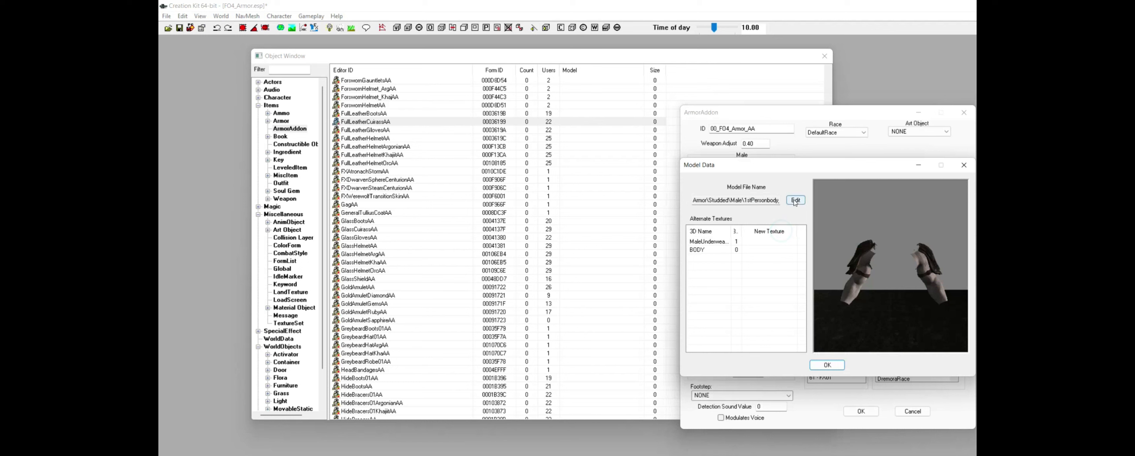
{"action": "left_click", "coordinate": [793, 199]}
{"action": "left_click", "coordinate": [931, 365]}
{"action": "left_click", "coordinate": [936, 363]}
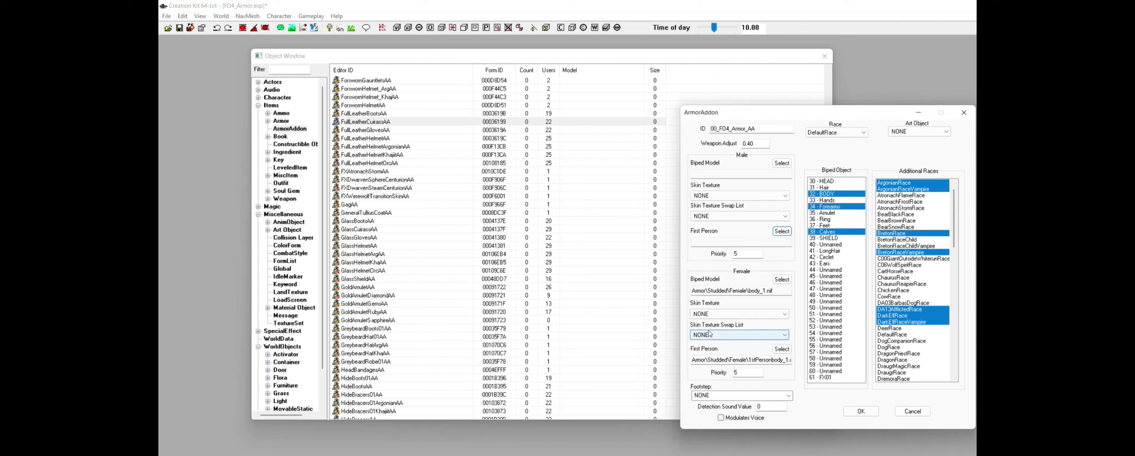
- Set the female Biped Model to suit_1.nif from the CourserPowerSuit\Suit meshes folder
{"action": "left_click", "coordinate": [776, 277]}
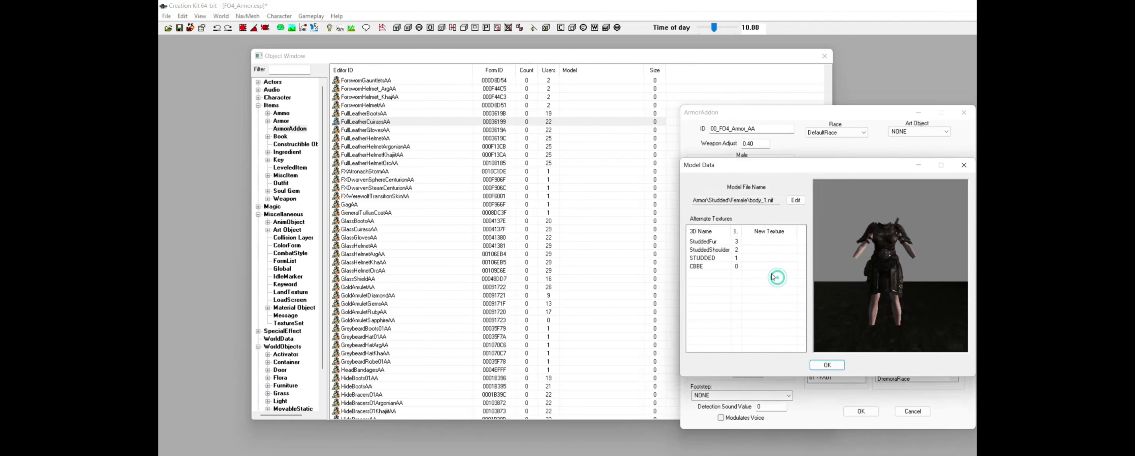
{"action": "left_click", "coordinate": [794, 200]}
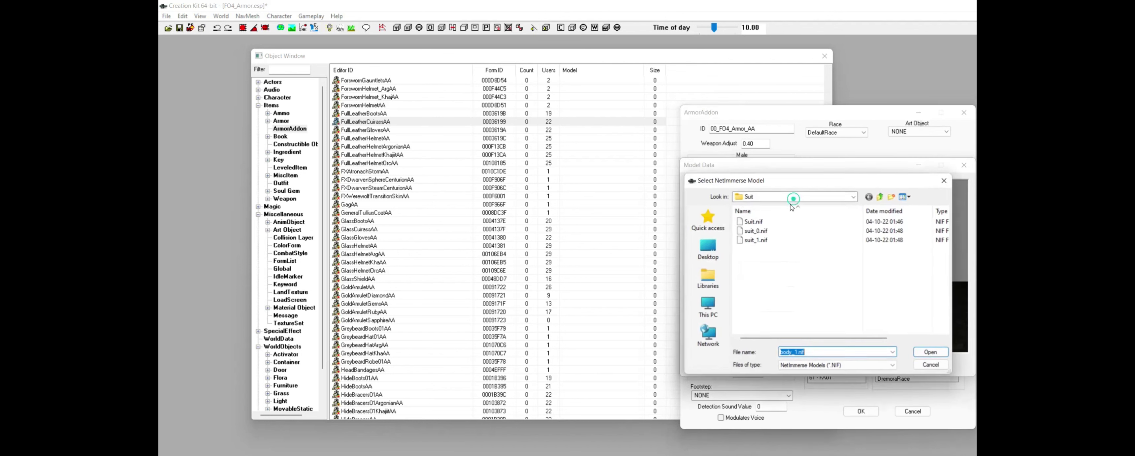
{"action": "left_click", "coordinate": [826, 197]}
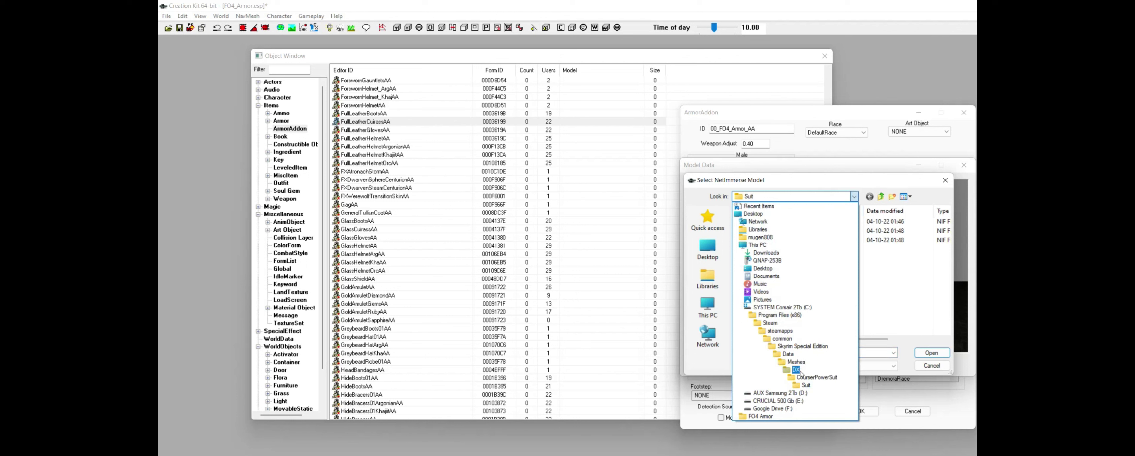
{"action": "left_click", "coordinate": [805, 386]}
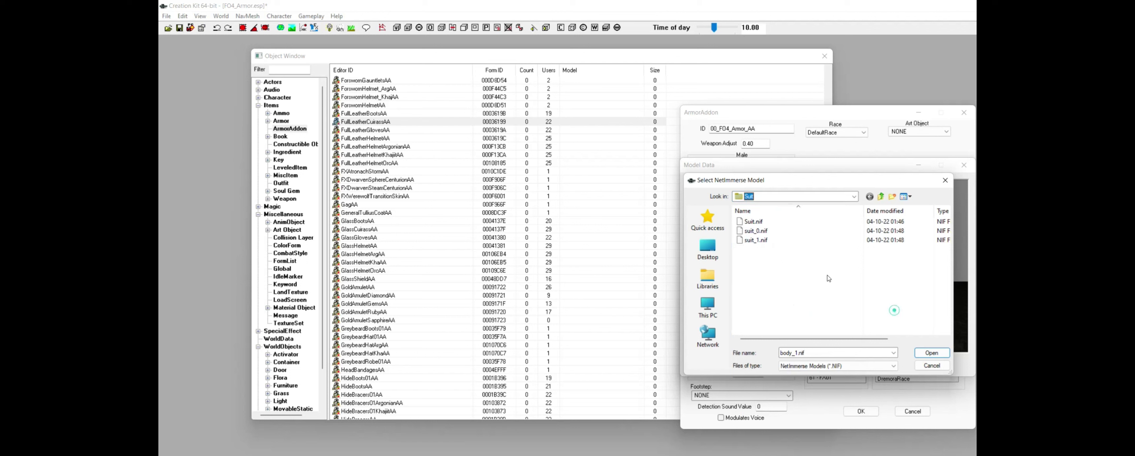
{"action": "left_click", "coordinate": [754, 241]}
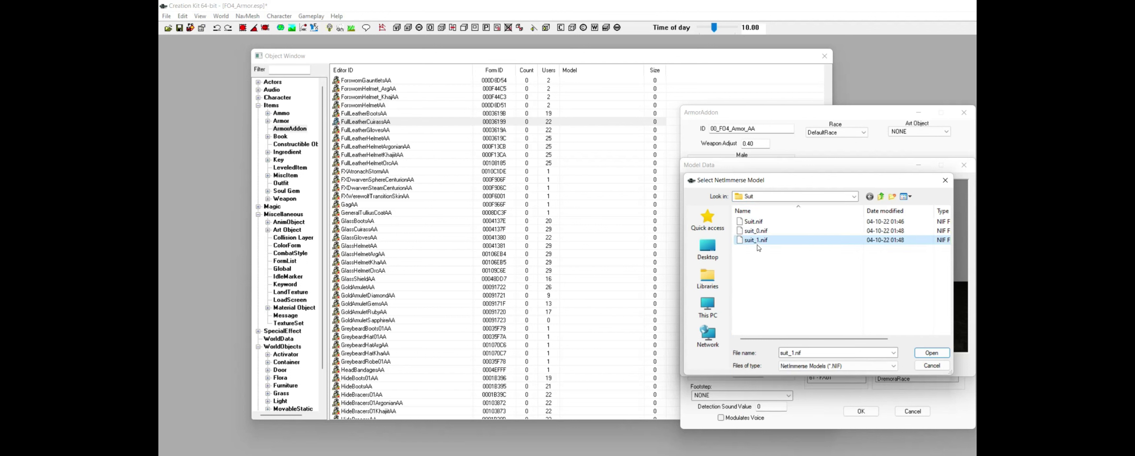
{"action": "left_click", "coordinate": [924, 355]}
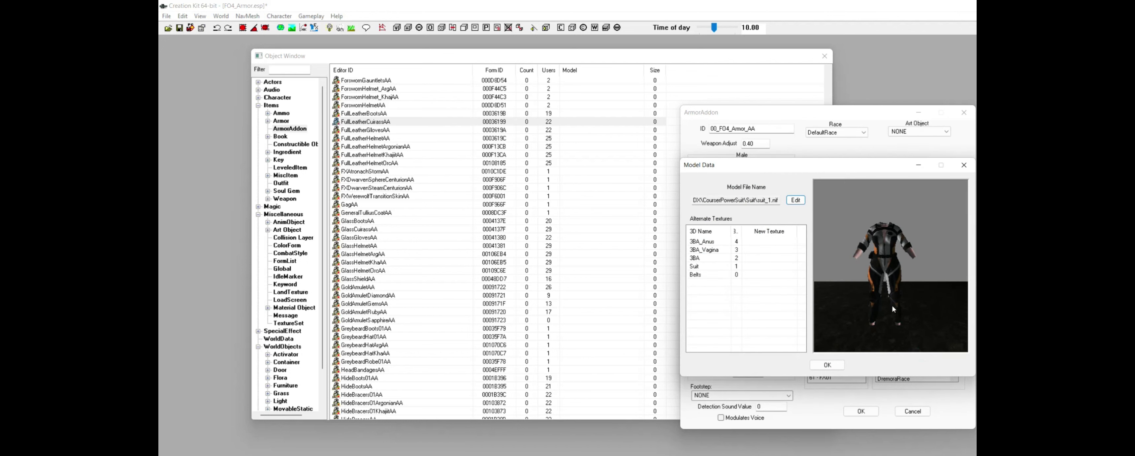
- Assign the 00_FO4_Armor_White_T texture set to the Suit part of the female biped model
{"action": "mouse_move", "coordinate": [888, 298]}
{"action": "left_mouse_down"}
{"action": "mouse_move", "coordinate": [850, 295]}
{"action": "mouse_move", "coordinate": [874, 309]}
{"action": "mouse_move", "coordinate": [900, 300]}
{"action": "mouse_move", "coordinate": [835, 304]}
{"action": "mouse_move", "coordinate": [922, 293]}
{"action": "mouse_move", "coordinate": [887, 295]}
{"action": "left_mouse_up"}
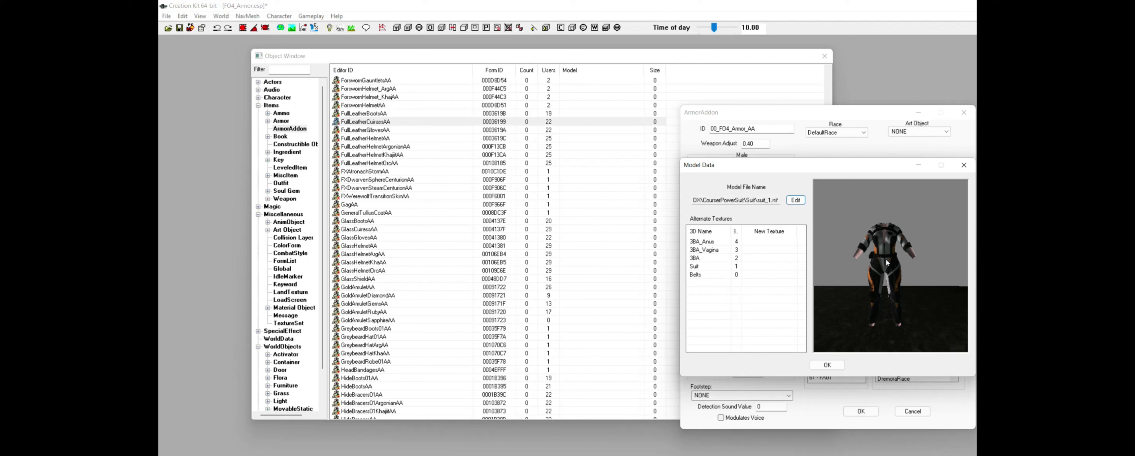
{"action": "left_click", "coordinate": [705, 267]}
{"action": "right_click", "coordinate": [709, 266]}
{"action": "left_click", "coordinate": [731, 271]}
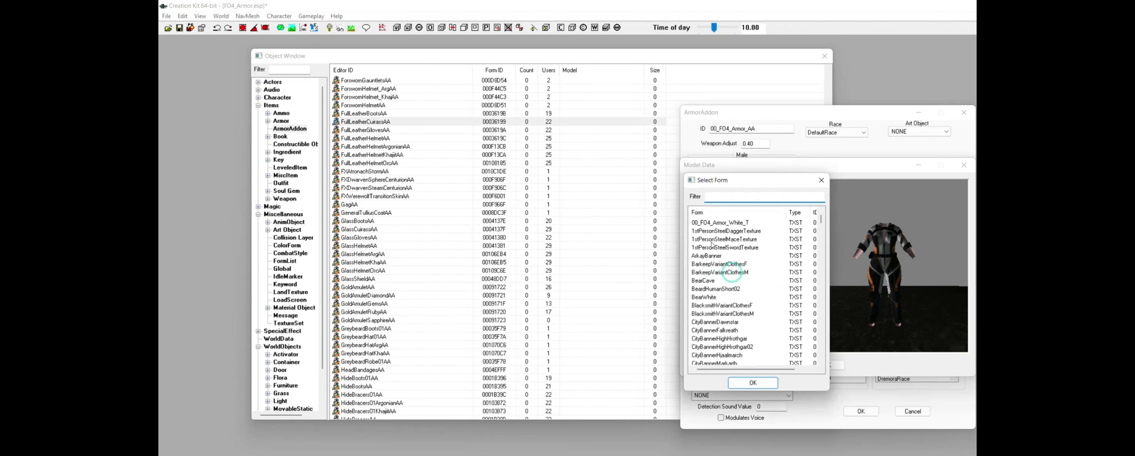
{"action": "left_click", "coordinate": [705, 222]}
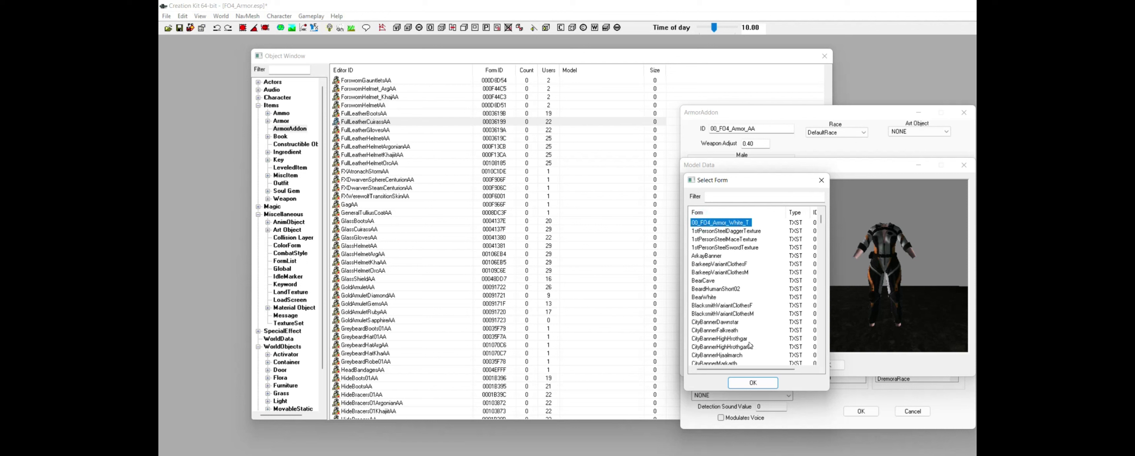
{"action": "left_click", "coordinate": [753, 383]}
- Assign 00_FO4_Armor_White_T to the Belts part of the female biped model and accept the model data
{"action": "left_click", "coordinate": [707, 277]}
{"action": "right_click", "coordinate": [709, 276]}
{"action": "left_click", "coordinate": [727, 282]}
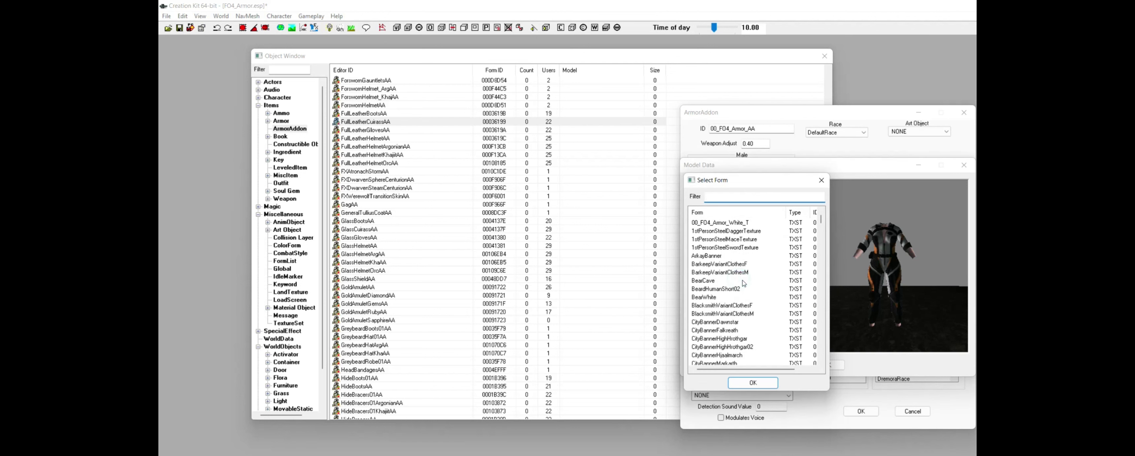
{"action": "left_click", "coordinate": [709, 222]}
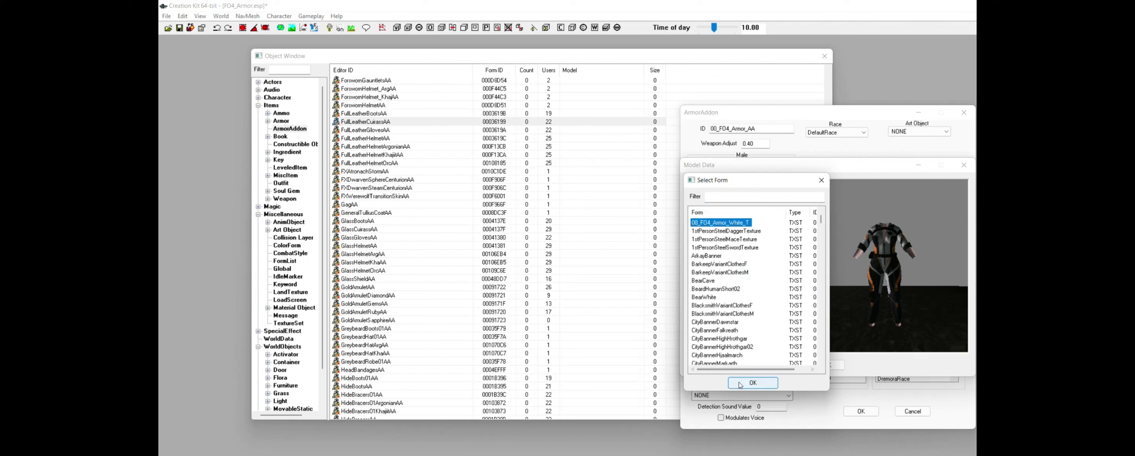
{"action": "left_click", "coordinate": [740, 384]}
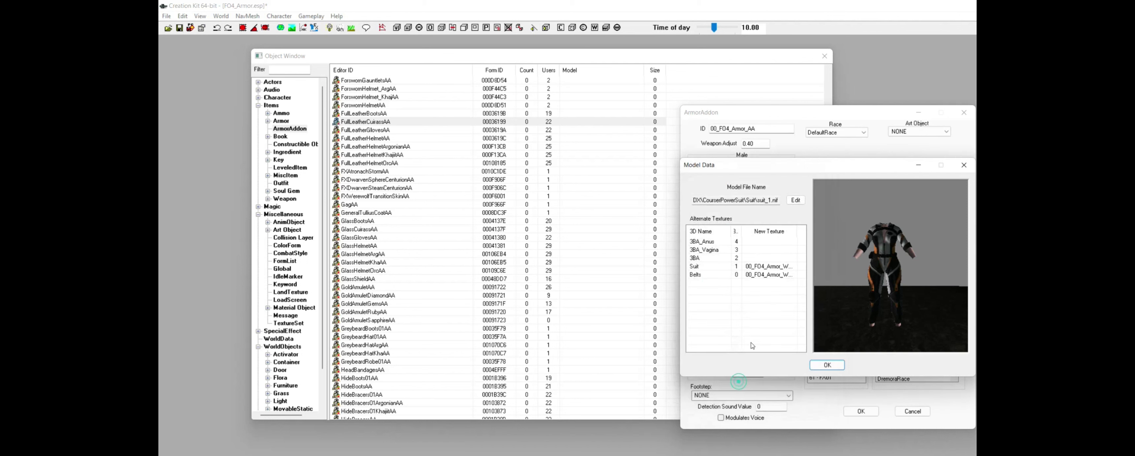
{"action": "left_click", "coordinate": [828, 365]}
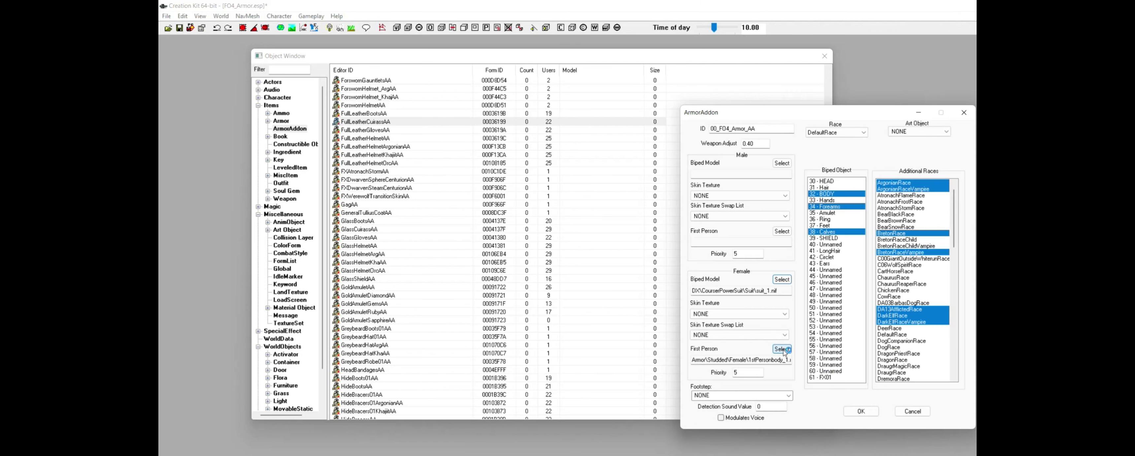
- Set the female First Person model to suit_1.nif from the Suit folder
{"action": "left_click", "coordinate": [784, 352]}
{"action": "left_click", "coordinate": [792, 201]}
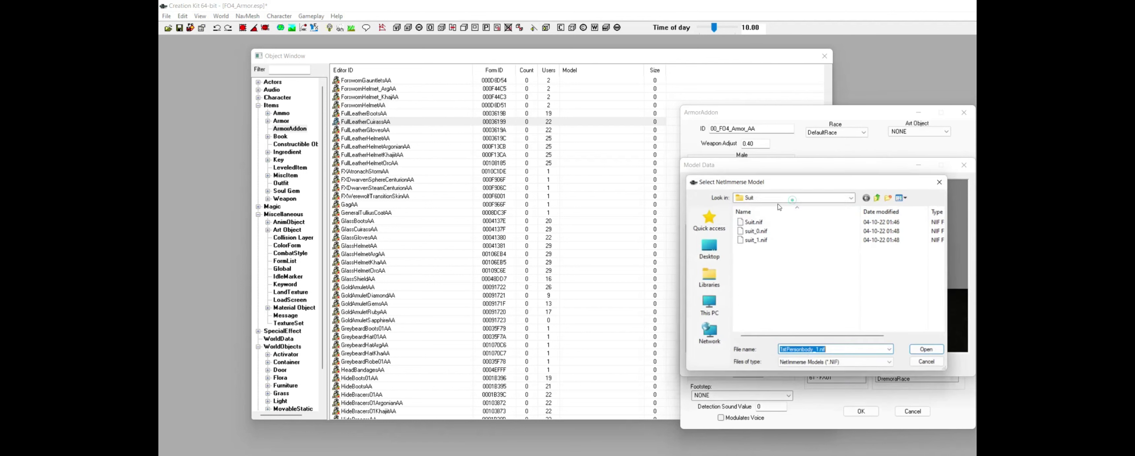
{"action": "left_click", "coordinate": [755, 239]}
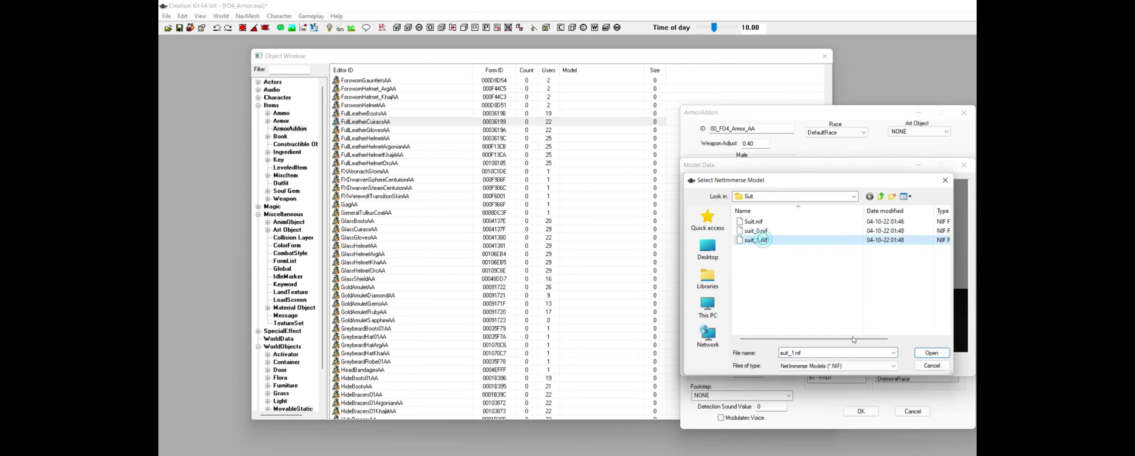
{"action": "left_click", "coordinate": [931, 353]}
- Assign 00_FO4_Armor_White_T to the Suit and Belts parts of the female first-person model
{"action": "right_click", "coordinate": [703, 266]}
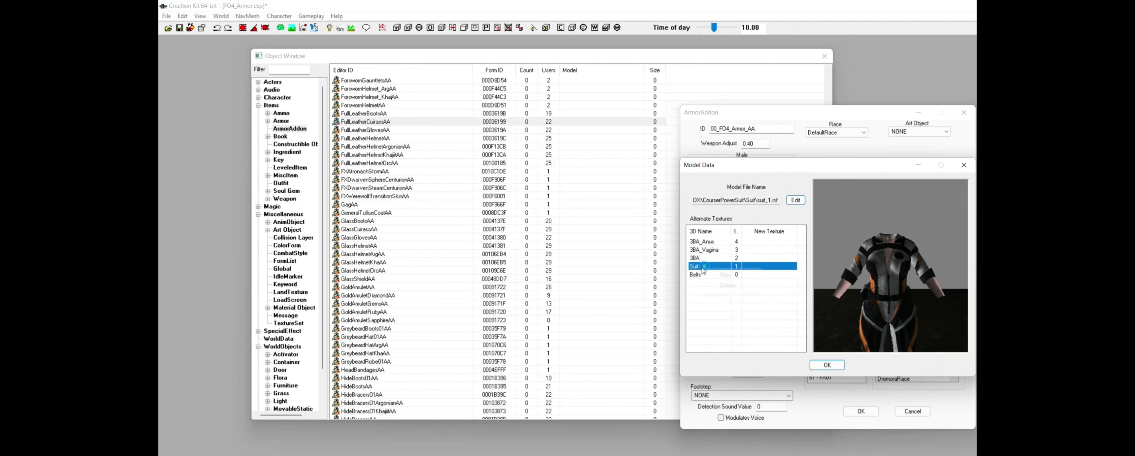
{"action": "left_click", "coordinate": [725, 274]}
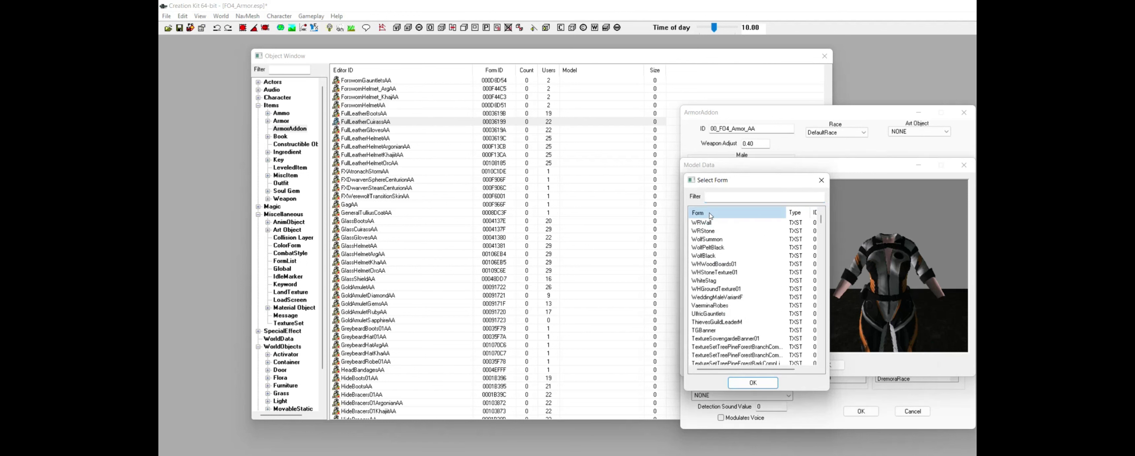
{"action": "left_click", "coordinate": [710, 215]}
{"action": "left_click", "coordinate": [706, 222]}
{"action": "left_click", "coordinate": [741, 380]}
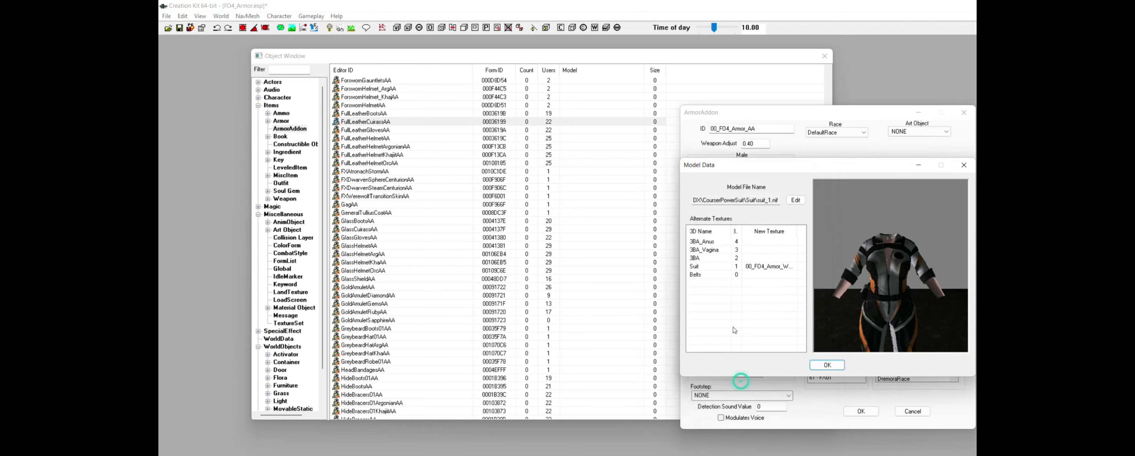
{"action": "right_click", "coordinate": [711, 274]}
{"action": "left_click", "coordinate": [727, 280]}
{"action": "left_click", "coordinate": [717, 222]}
{"action": "left_click", "coordinate": [753, 382]}
- Accept the first-person model data and create the 00_FO4_Armor_AA armor addon as a new form
{"action": "left_click", "coordinate": [827, 364]}
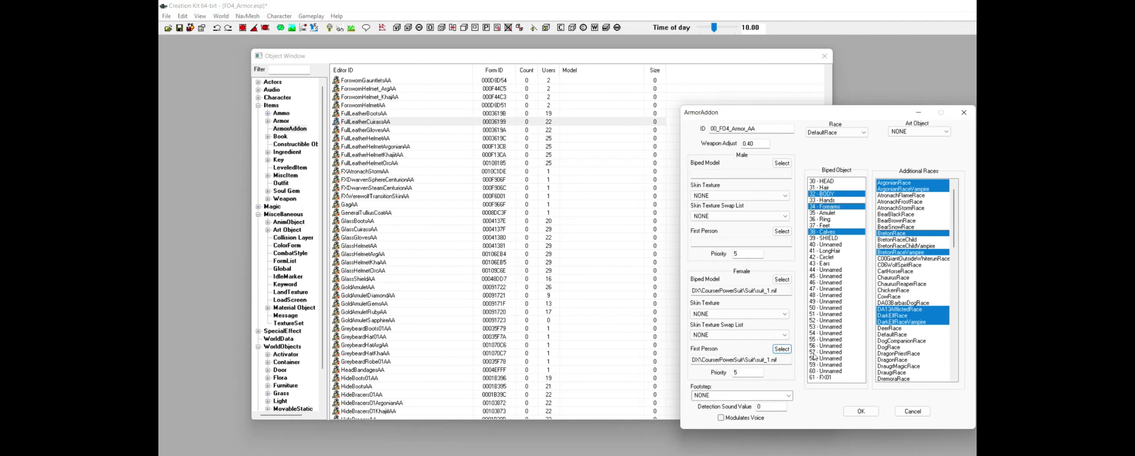
{"action": "left_click", "coordinate": [864, 413]}
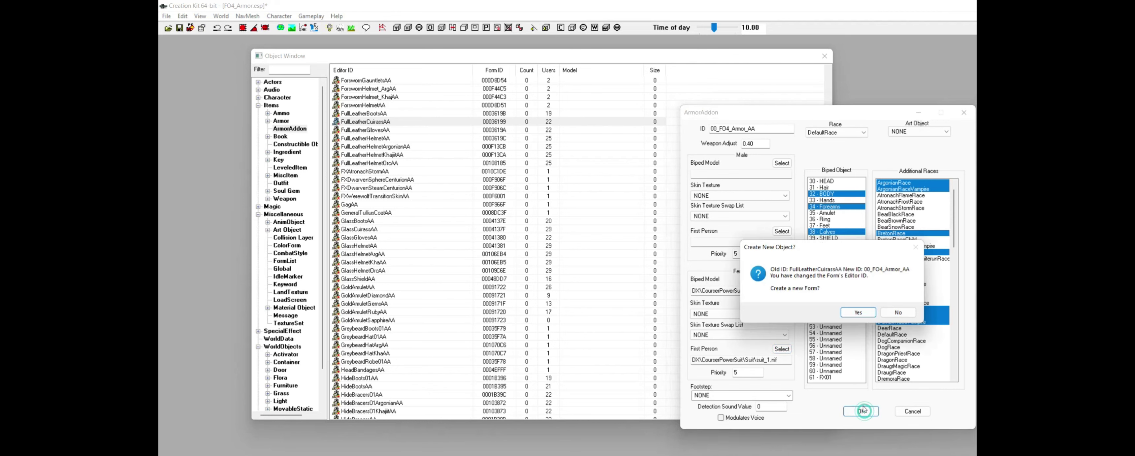
{"action": "left_click", "coordinate": [852, 313]}
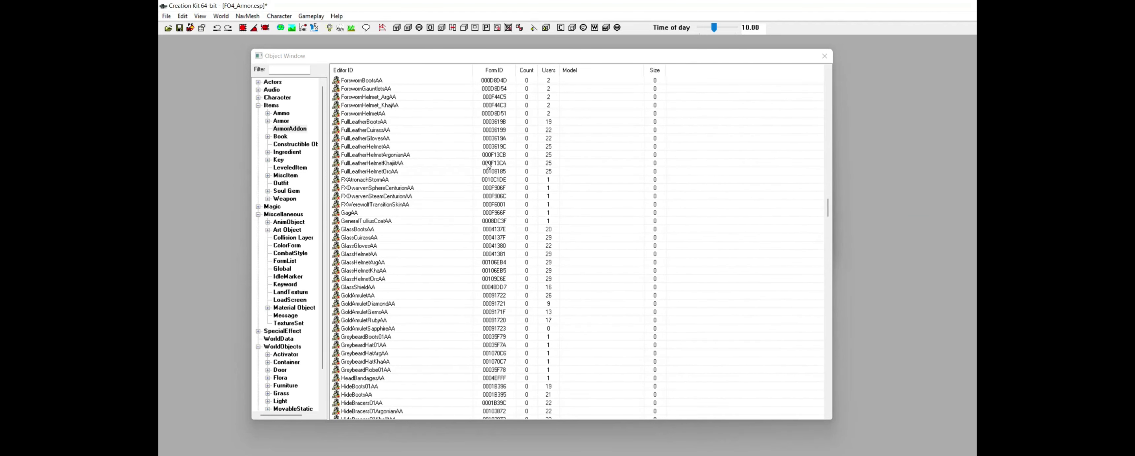
- Locate the new 00_FO4_Armor_AA record in the armor addon list
{"action": "left_click_drag", "start_coordinate": [827, 207], "coordinate": [828, 80]}
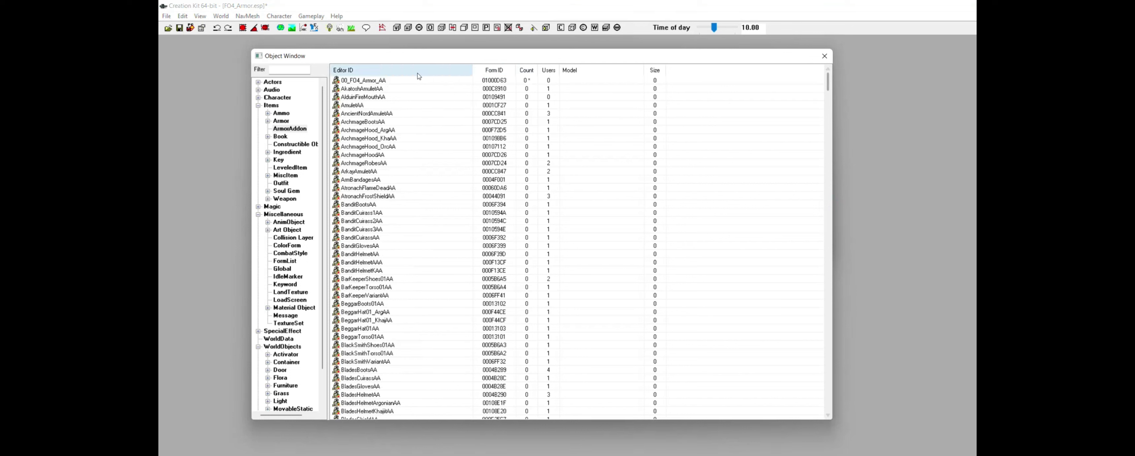
{"action": "left_click", "coordinate": [414, 80]}
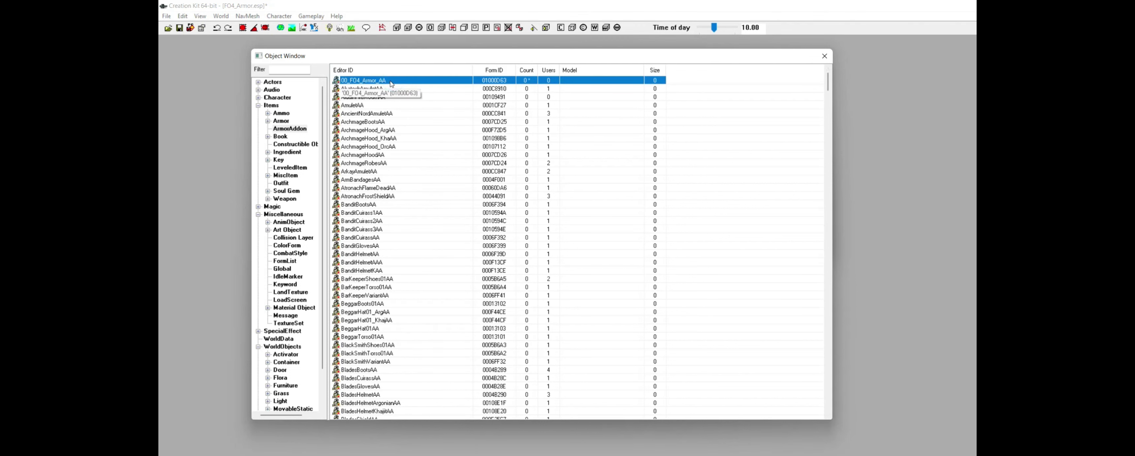
- Open the ArmorLeatherCuirass armor record as a base and set its ID to 00_FO4_ArmorA
{"action": "left_click", "coordinate": [281, 121]}
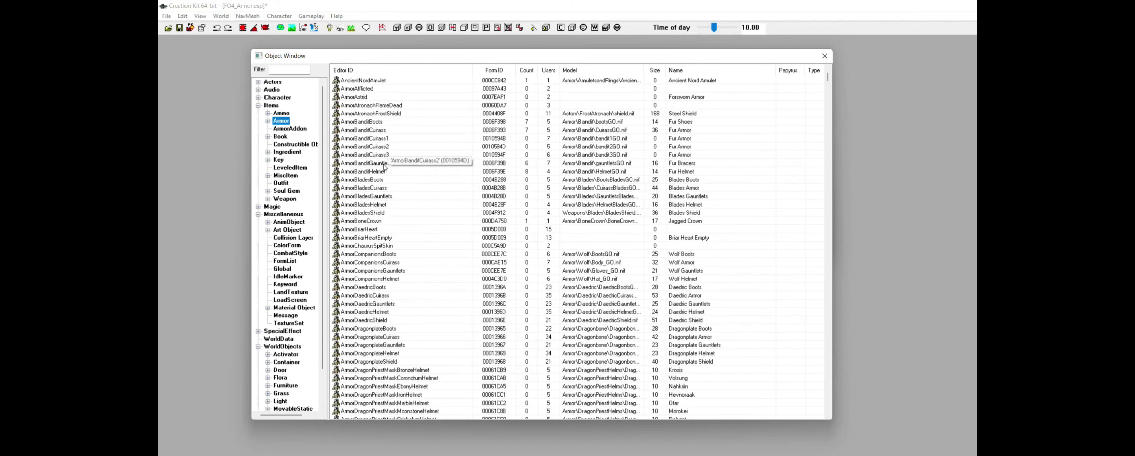
{"action": "scroll", "coordinate": [382, 167], "scroll_direction": "down", "scroll_amount": 3}
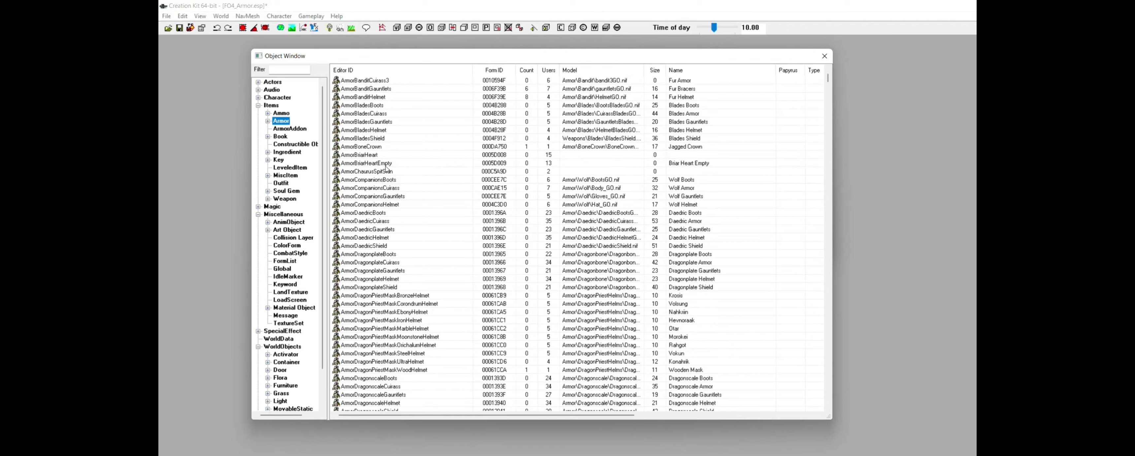
{"action": "scroll", "coordinate": [392, 190], "scroll_direction": "down", "scroll_amount": 15}
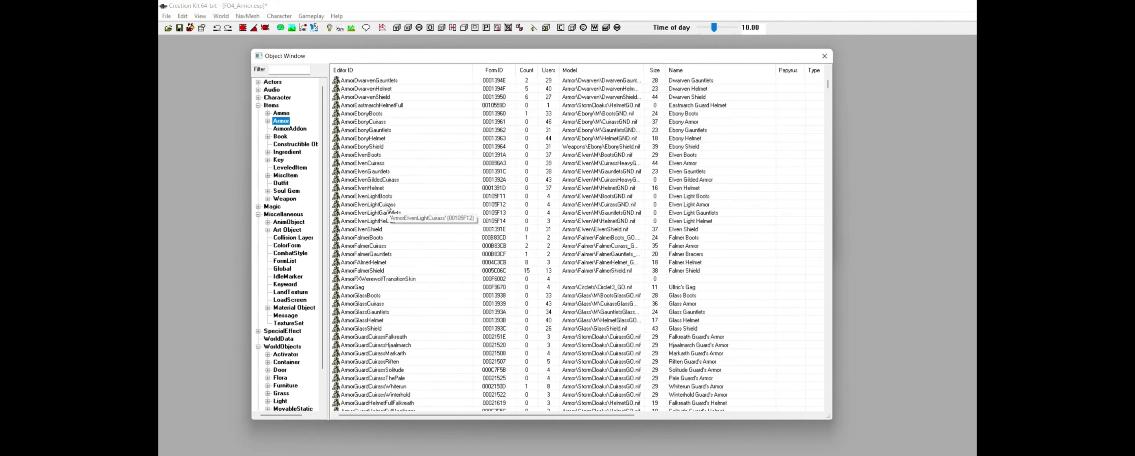
{"action": "scroll", "coordinate": [389, 212], "scroll_direction": "down", "scroll_amount": 20}
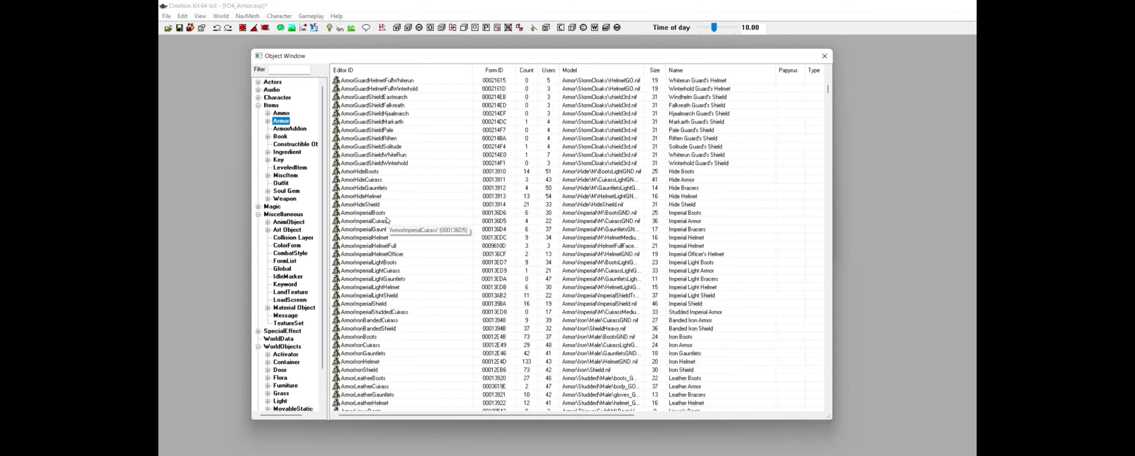
{"action": "left_click", "coordinate": [367, 287]}
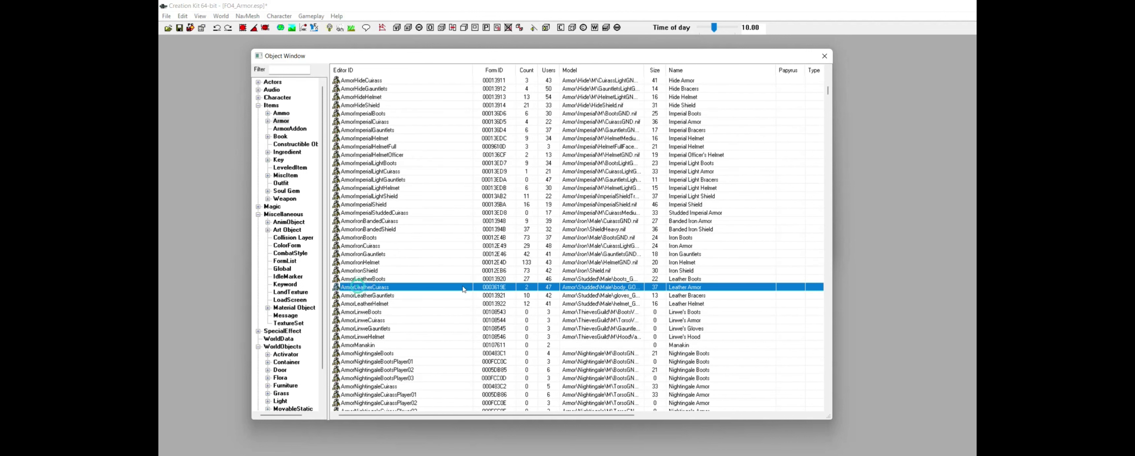
{"action": "double_click", "coordinate": [361, 287]}
{"action": "type", "text": "00_F04_ArmorA"}
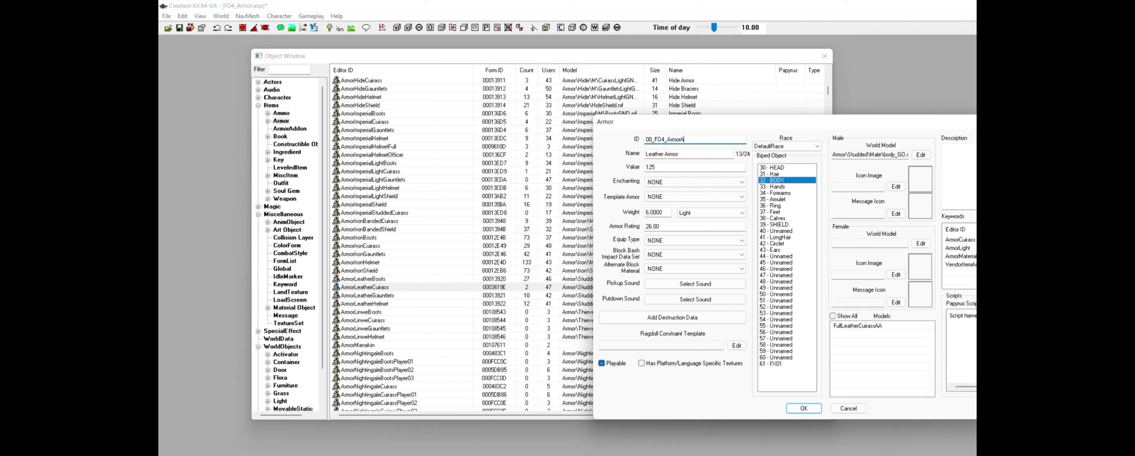
- Set the armor's name to Fallout 4 Armor Suit and go over its value, weight and armor rating
{"action": "triple_click", "coordinate": [684, 153]}
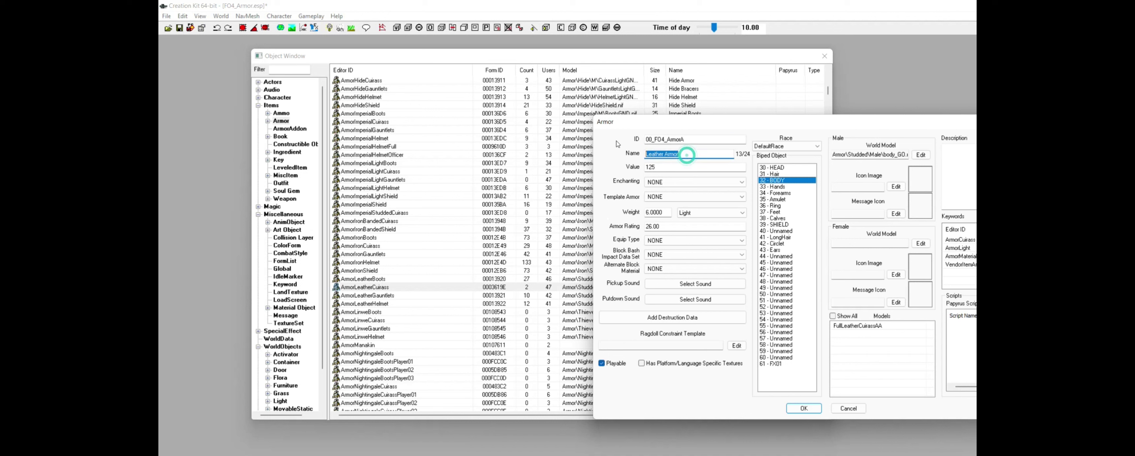
{"action": "type", "text": "Fallout 4"}
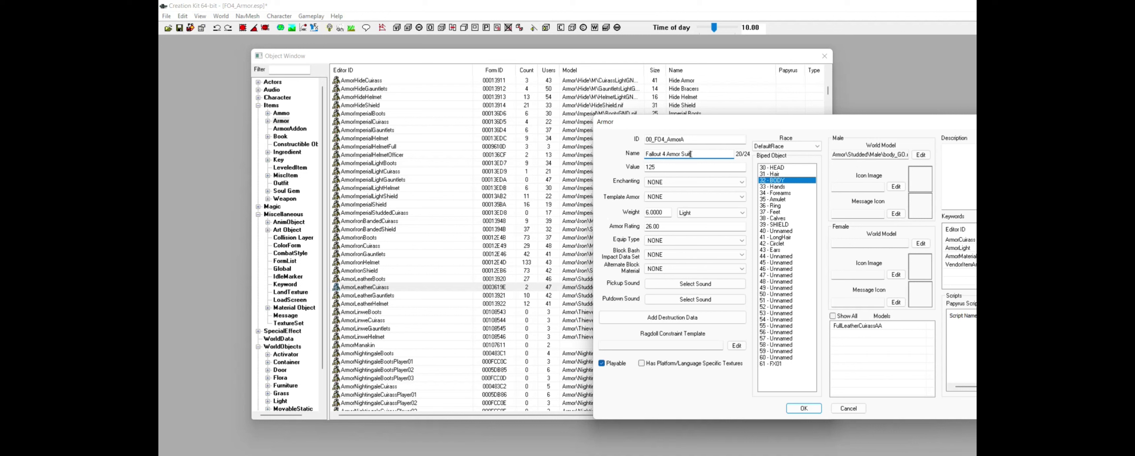
{"action": "left_click", "coordinate": [677, 166]}
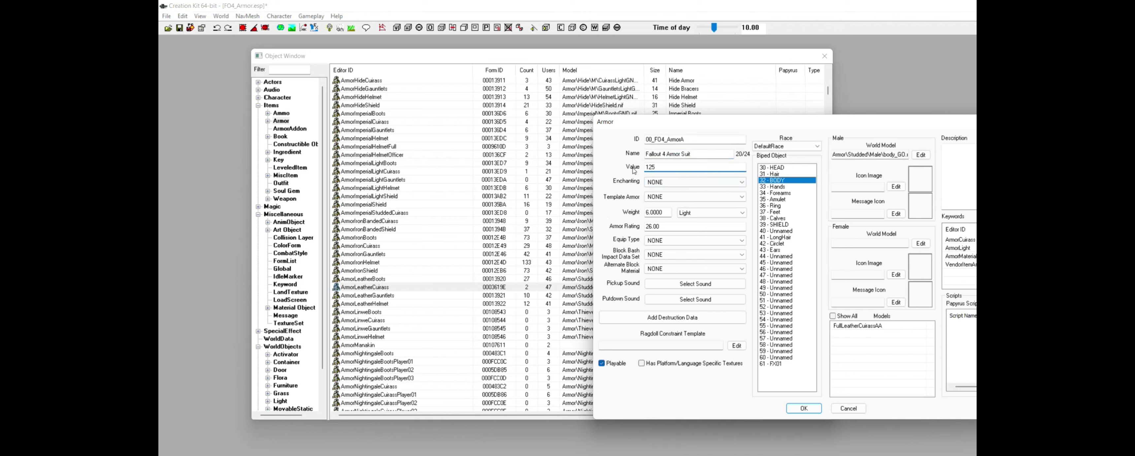
{"action": "left_click", "coordinate": [659, 212]}
{"action": "left_click", "coordinate": [699, 212]}
{"action": "left_click", "coordinate": [699, 212]}
{"action": "left_click", "coordinate": [660, 227]}
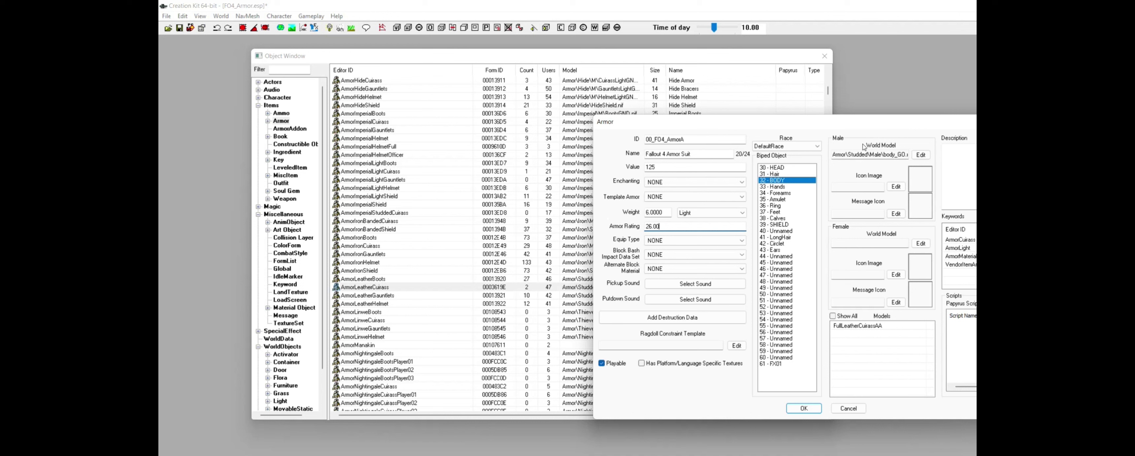
- Clear the armor's male world model and accept the empty model data
{"action": "left_click", "coordinate": [920, 155]}
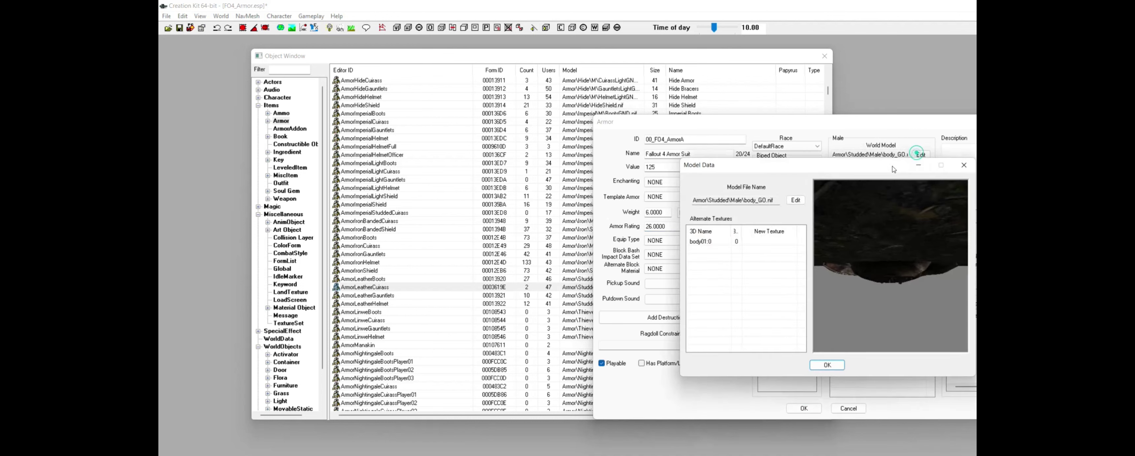
{"action": "left_click", "coordinate": [795, 199]}
{"action": "left_click", "coordinate": [932, 367]}
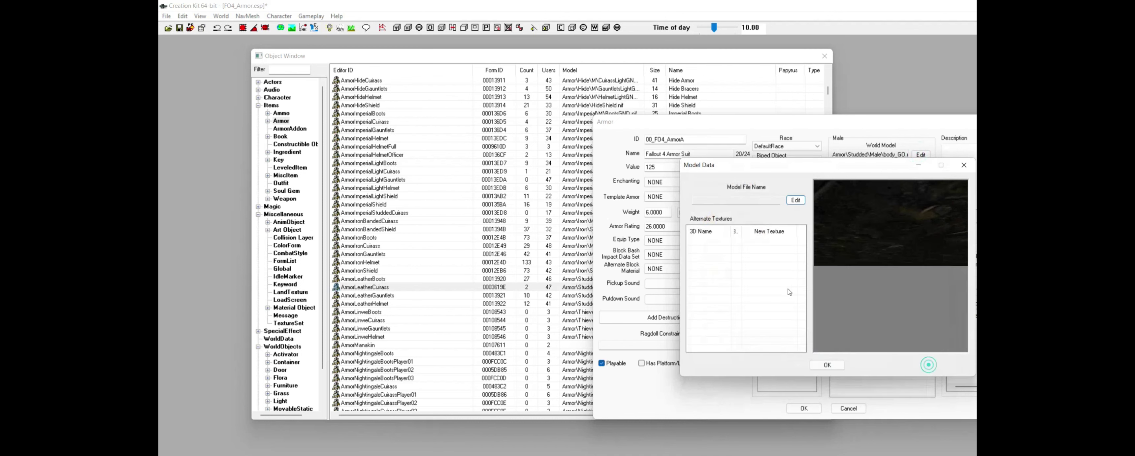
{"action": "left_click", "coordinate": [822, 364]}
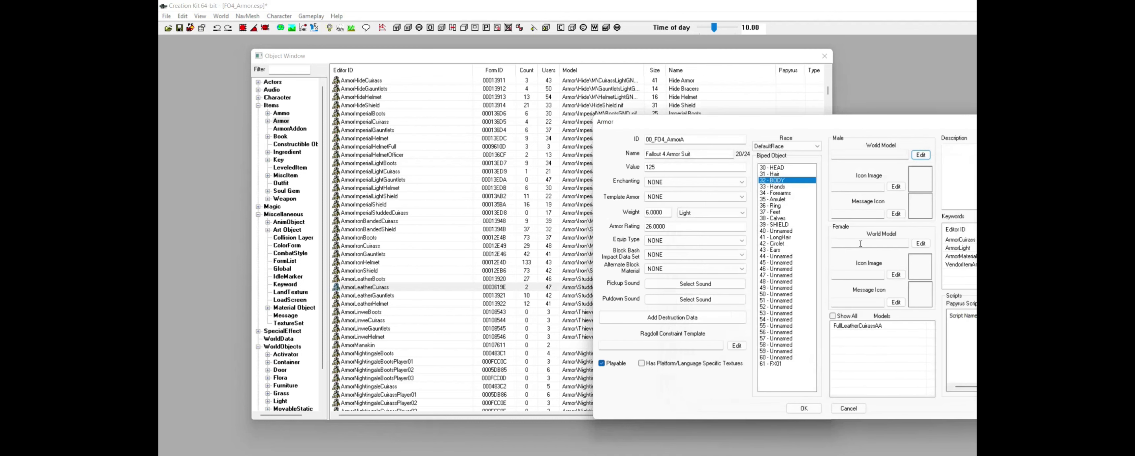
- Set the armor's female world model to Suit.nif from the Suit folder and accept the model data
{"action": "left_click", "coordinate": [920, 244]}
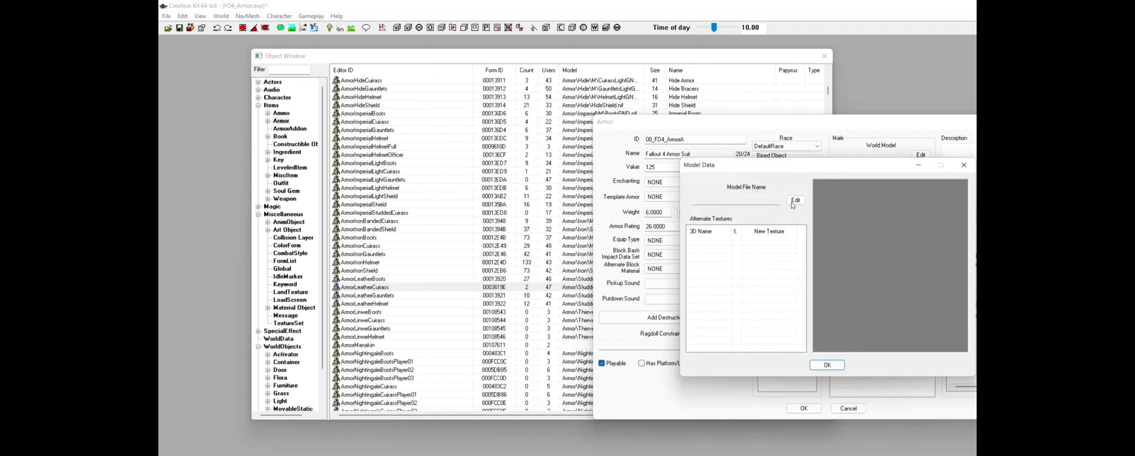
{"action": "left_click", "coordinate": [792, 202]}
{"action": "left_click", "coordinate": [754, 222]}
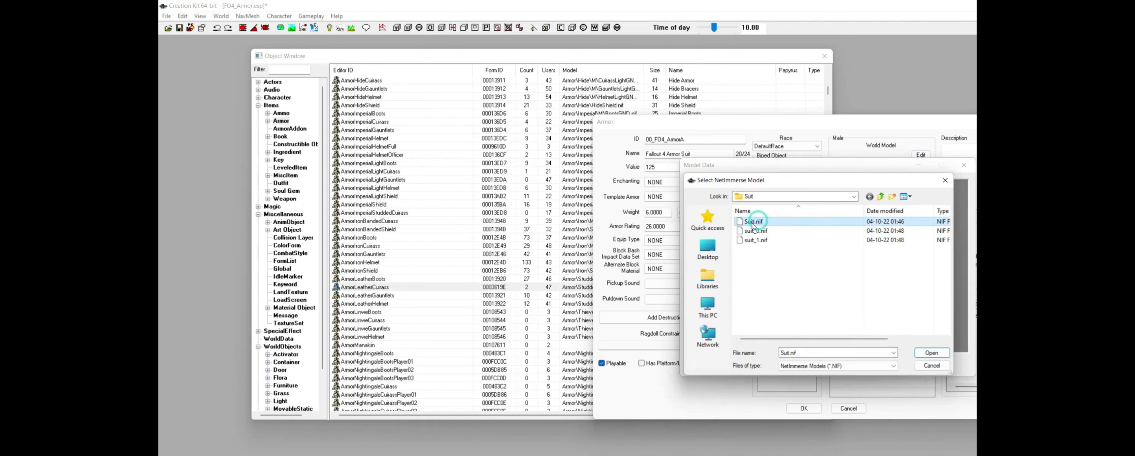
{"action": "left_click", "coordinate": [932, 355]}
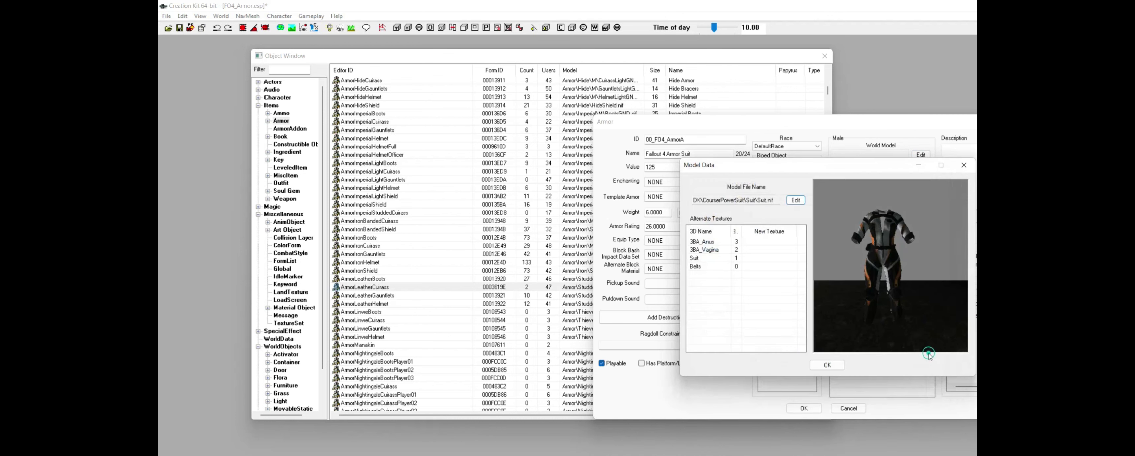
{"action": "left_click", "coordinate": [828, 365]}
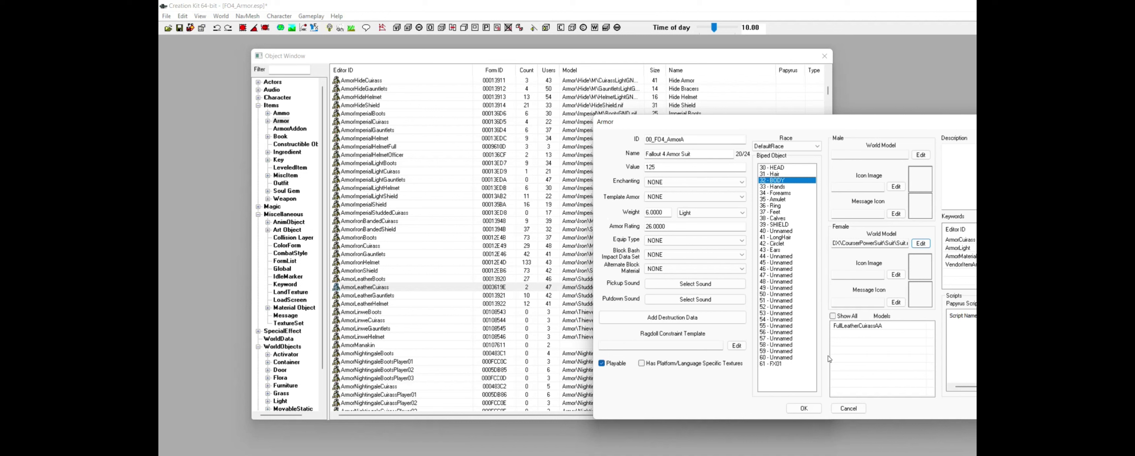
- Replace FullLeatherCuirassAA with 00_FO4_Armor_AA in the armor's models list and create the armor as a new form
{"action": "left_click", "coordinate": [842, 326]}
{"action": "right_click", "coordinate": [850, 327]}
{"action": "left_click", "coordinate": [876, 344]}
{"action": "right_click", "coordinate": [851, 327]}
{"action": "left_click", "coordinate": [872, 332]}
{"action": "left_click", "coordinate": [643, 179]}
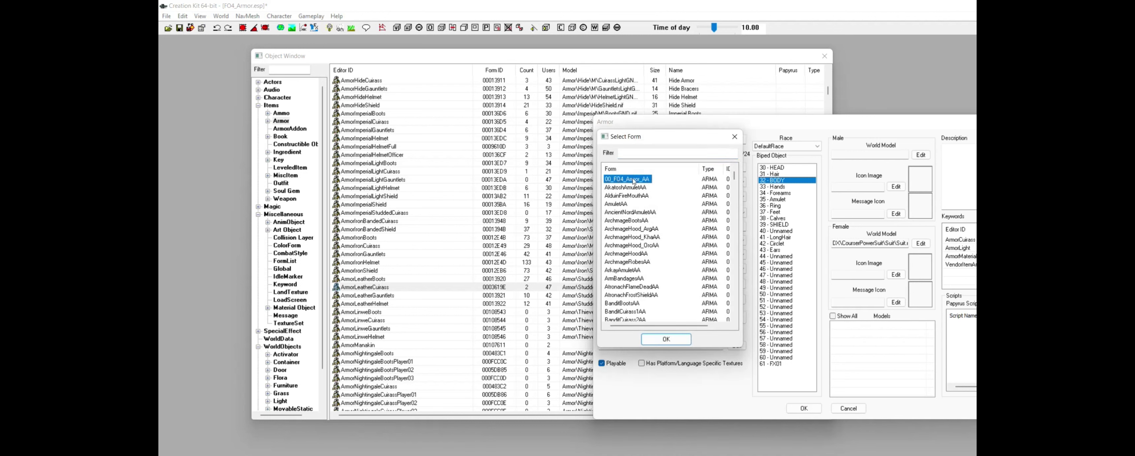
{"action": "left_click", "coordinate": [666, 338]}
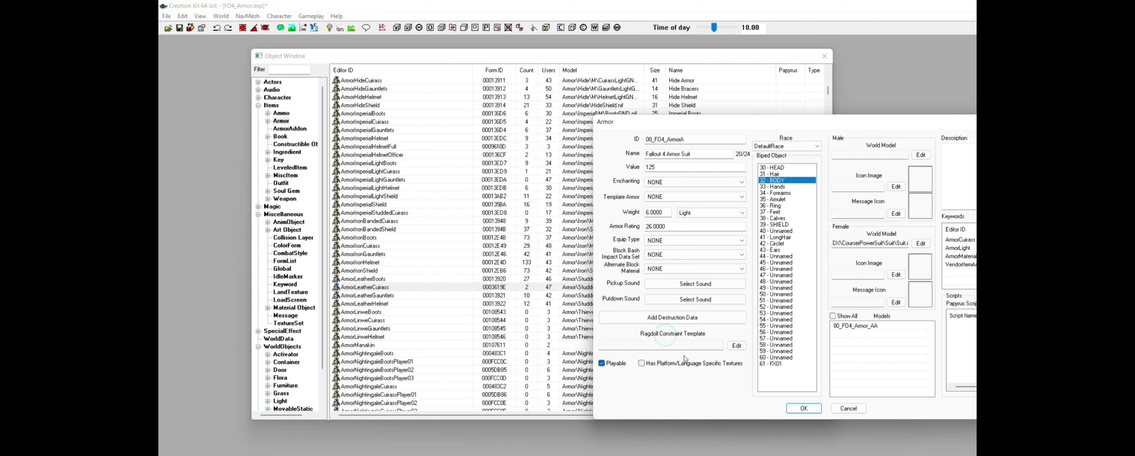
{"action": "left_click", "coordinate": [801, 408]}
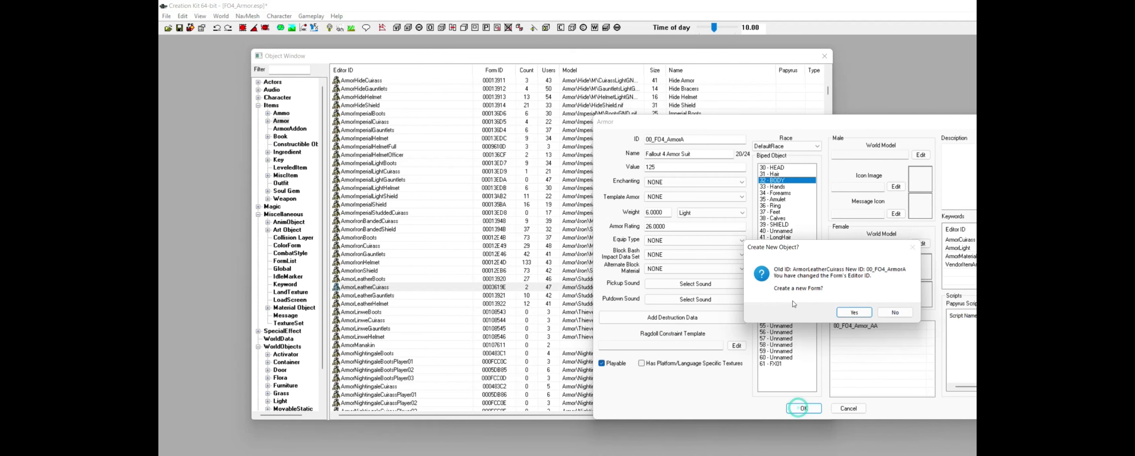
{"action": "left_click", "coordinate": [851, 313]}
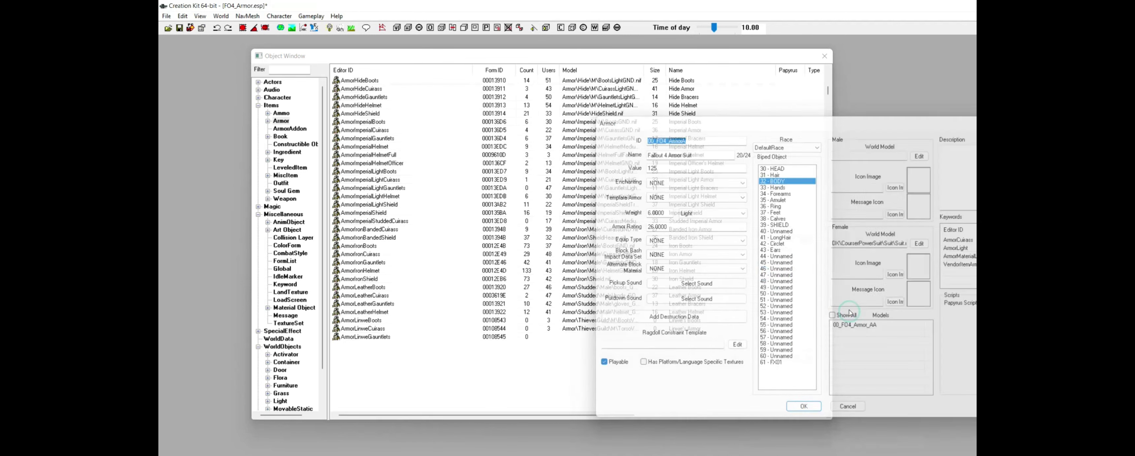
- Review the texture maps from diffuse to backlight mask in the 00_FO4_Armor_White_T texture set
{"action": "left_click_drag", "start_coordinate": [327, 173], "coordinate": [328, 246]}
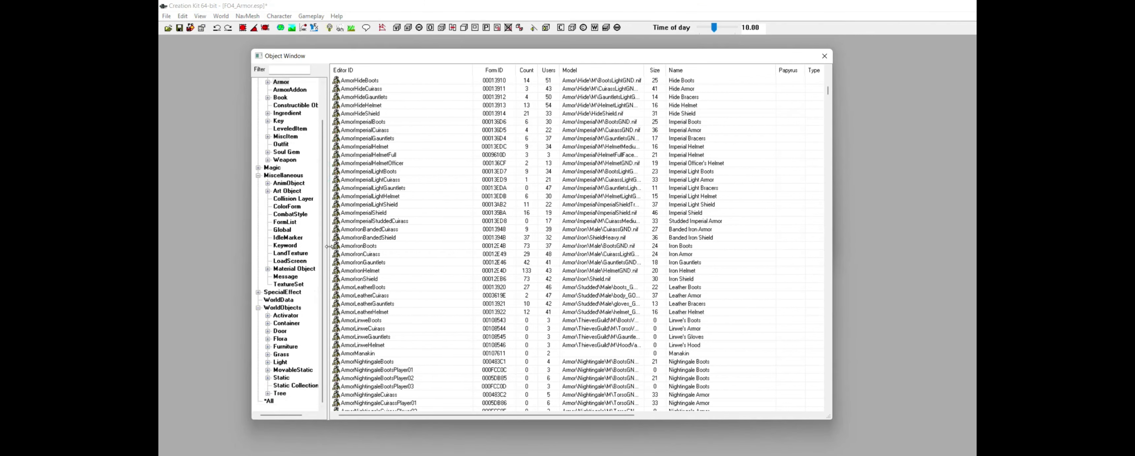
{"action": "left_click", "coordinate": [300, 284]}
{"action": "double_click", "coordinate": [379, 80]}
{"action": "left_click", "coordinate": [771, 148]}
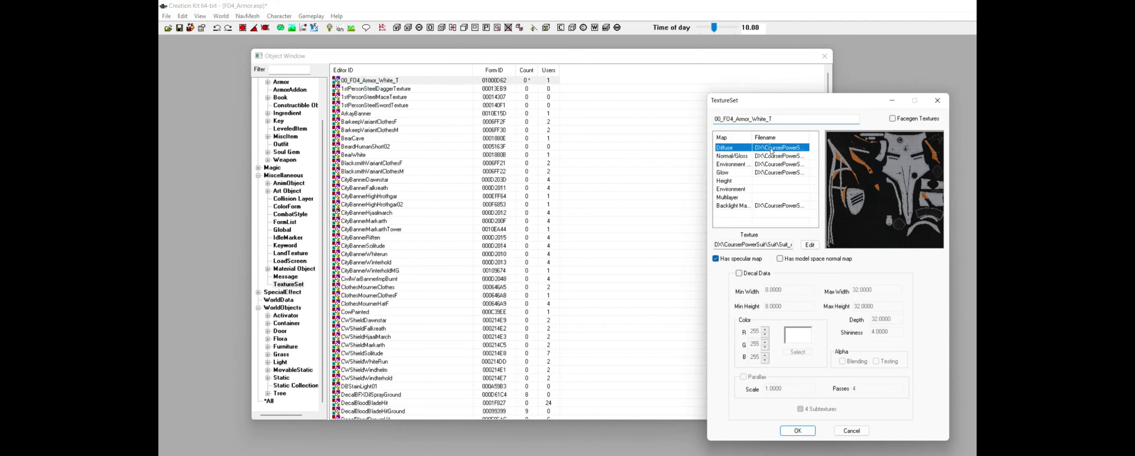
{"action": "left_click", "coordinate": [771, 156]}
{"action": "left_click", "coordinate": [787, 165]}
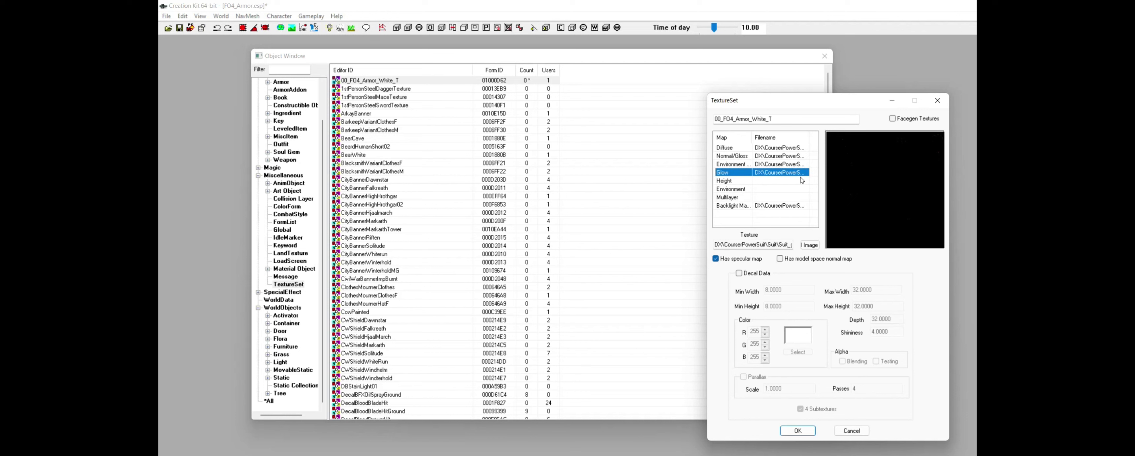
{"action": "key", "text": "Down"}
{"action": "key", "text": "Down"}
{"action": "key", "text": "Down"}
{"action": "key", "text": "Down"}
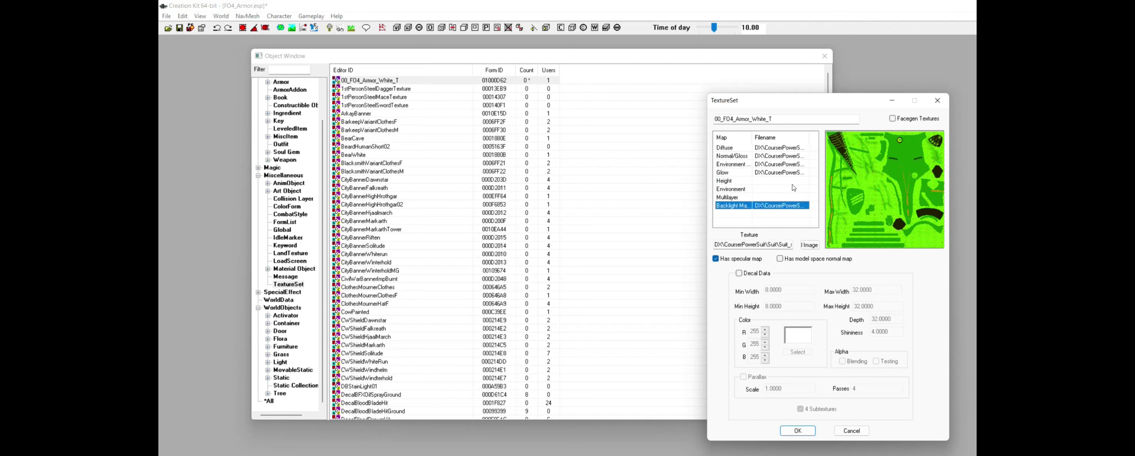
{"action": "left_click", "coordinate": [797, 430]}
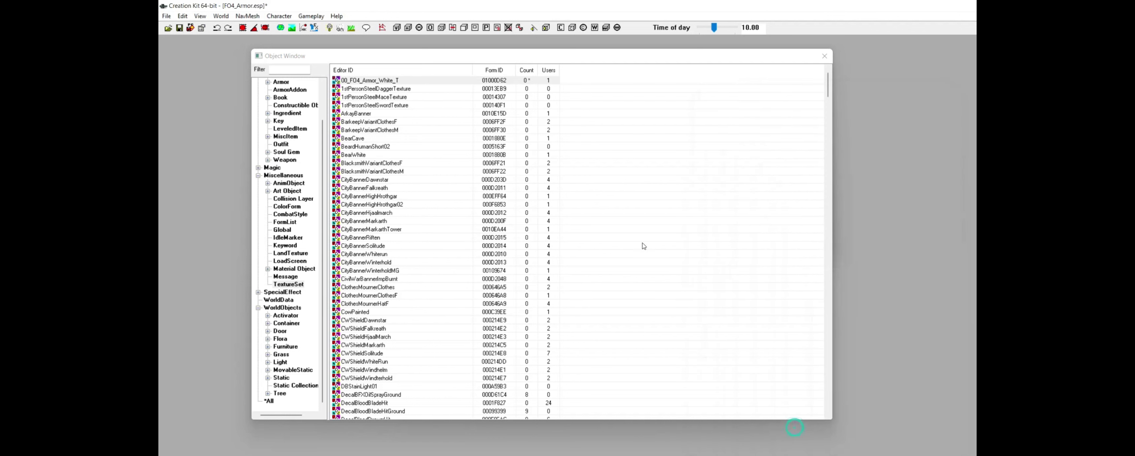
- Review the female biped model and its alternate textures in the 00_FO4_Armor_AA armor addon
{"action": "left_click", "coordinate": [289, 90]}
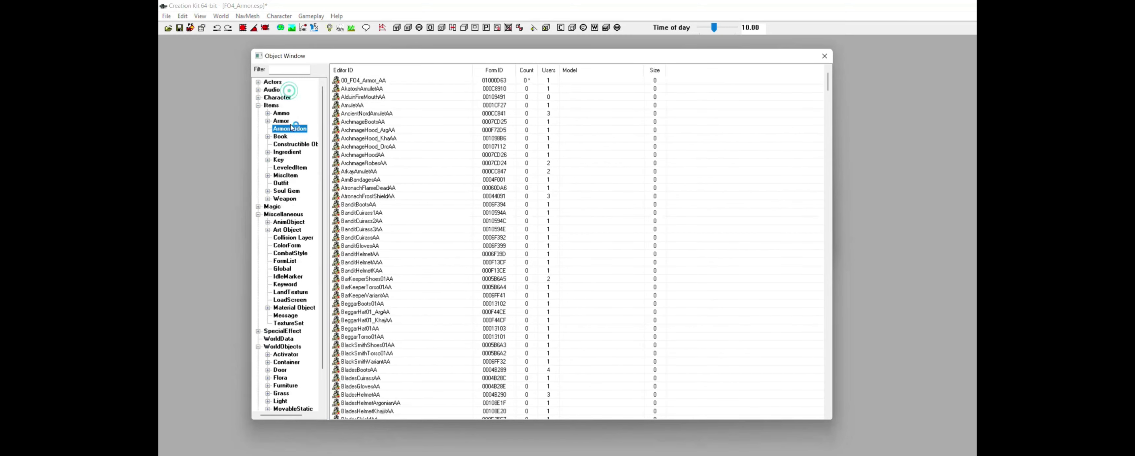
{"action": "double_click", "coordinate": [361, 80]}
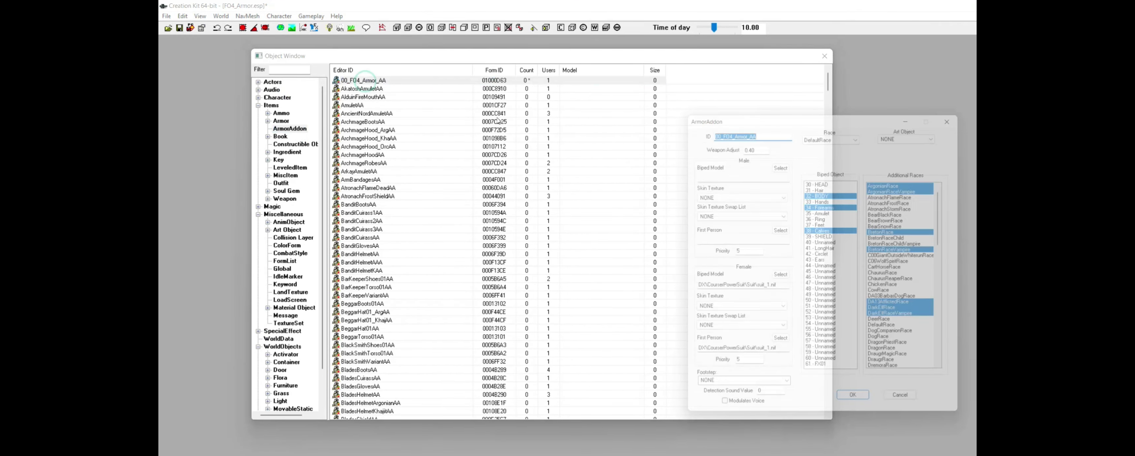
{"action": "left_click", "coordinate": [781, 279]}
{"action": "left_click_drag", "start_coordinate": [898, 269], "coordinate": [925, 268]}
{"action": "left_click", "coordinate": [826, 364]}
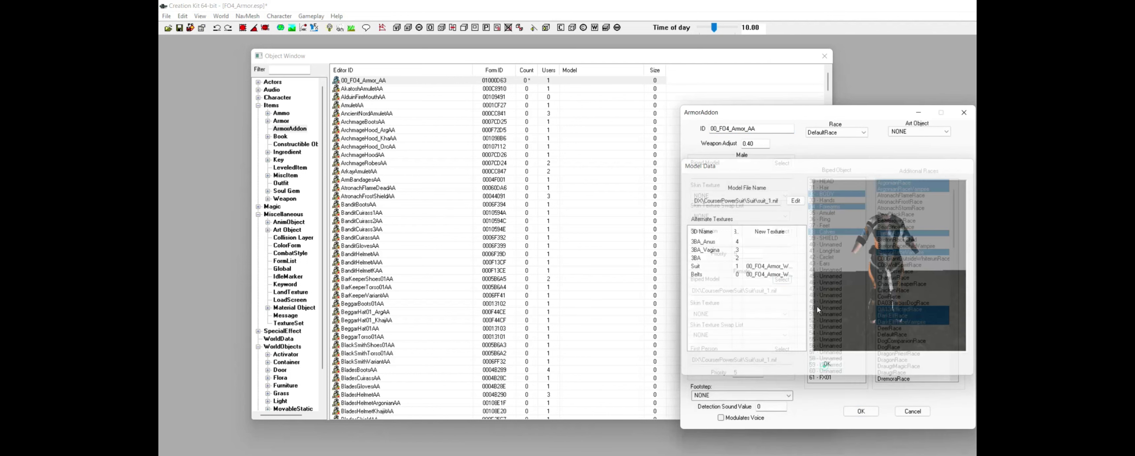
{"action": "left_click", "coordinate": [856, 412]}
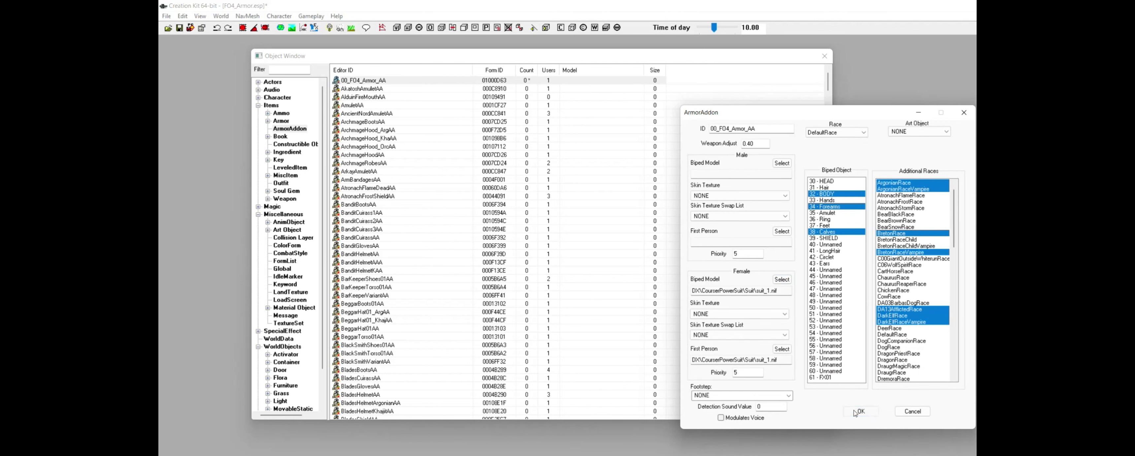
- Check the settings of the 00_FO4_ArmorA armor record and save the plugin
{"action": "left_click", "coordinate": [281, 121]}
{"action": "left_click_drag", "start_coordinate": [827, 94], "coordinate": [827, 78]}
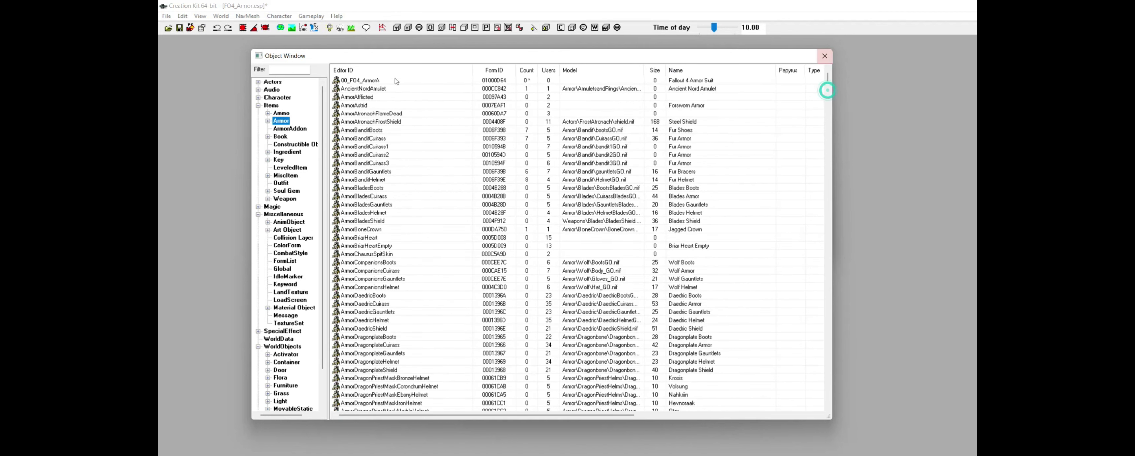
{"action": "double_click", "coordinate": [359, 80]}
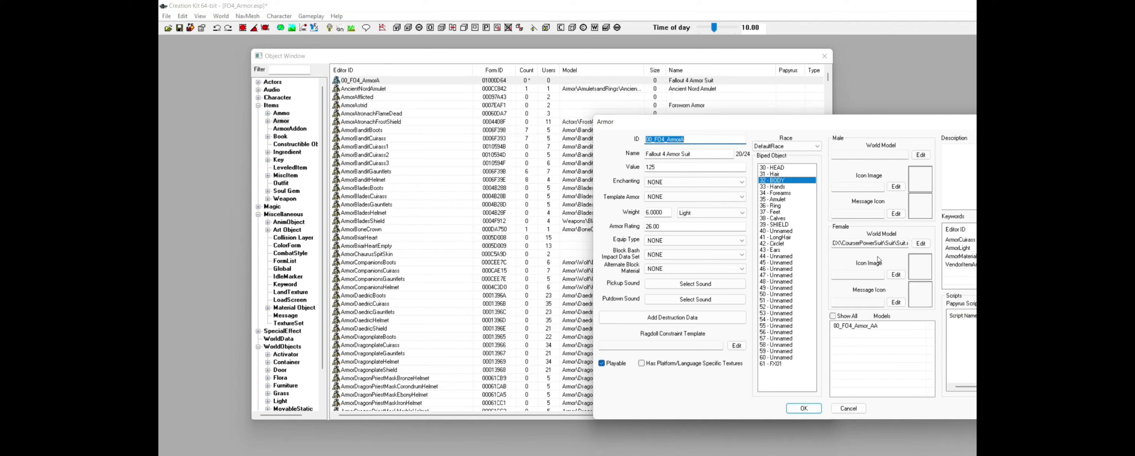
{"action": "key", "text": "Escape"}
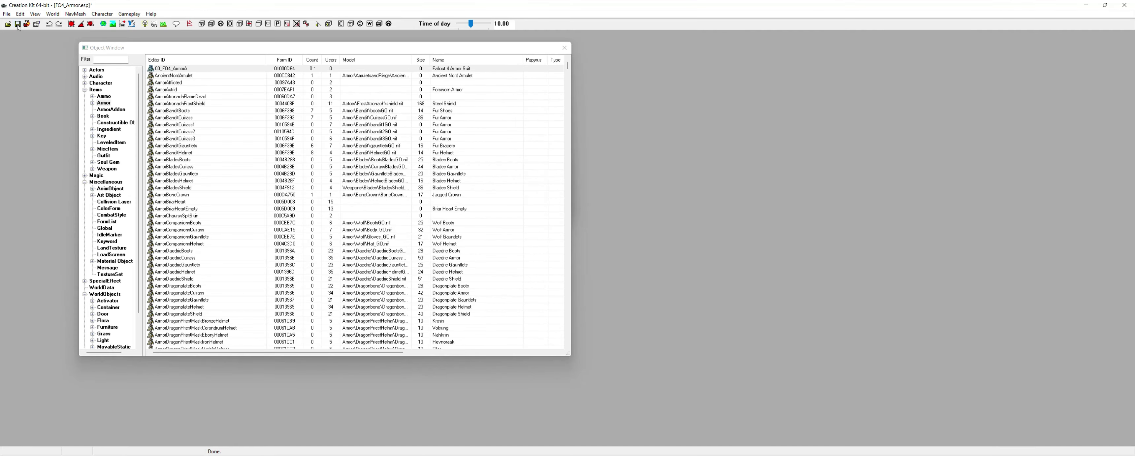
{"action": "left_click", "coordinate": [18, 24]}
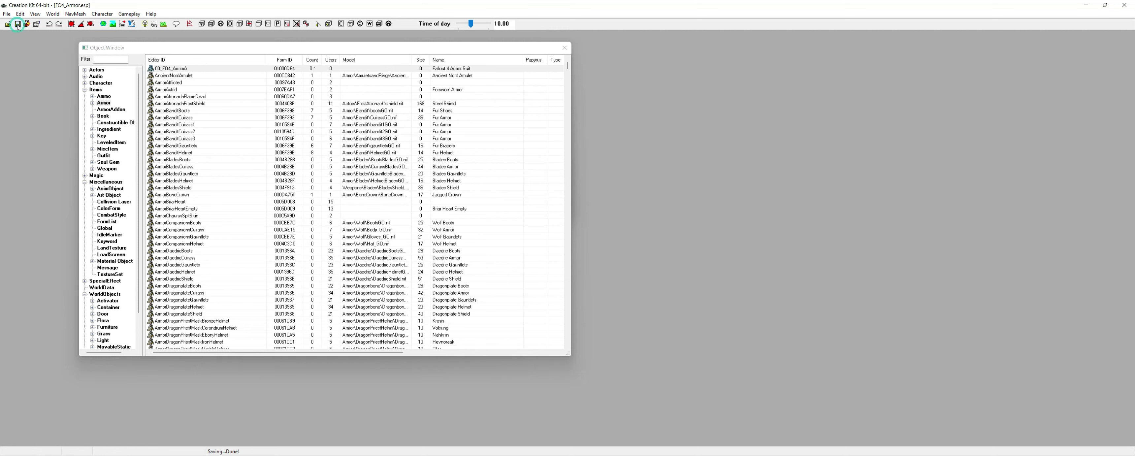